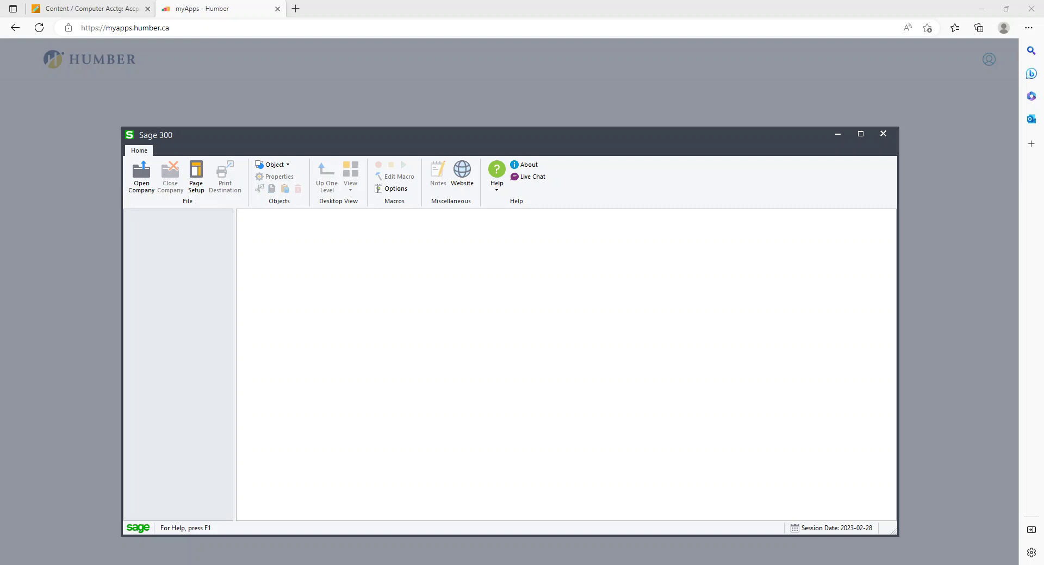
Return to the course content page in the browser.
left_click(90, 9)
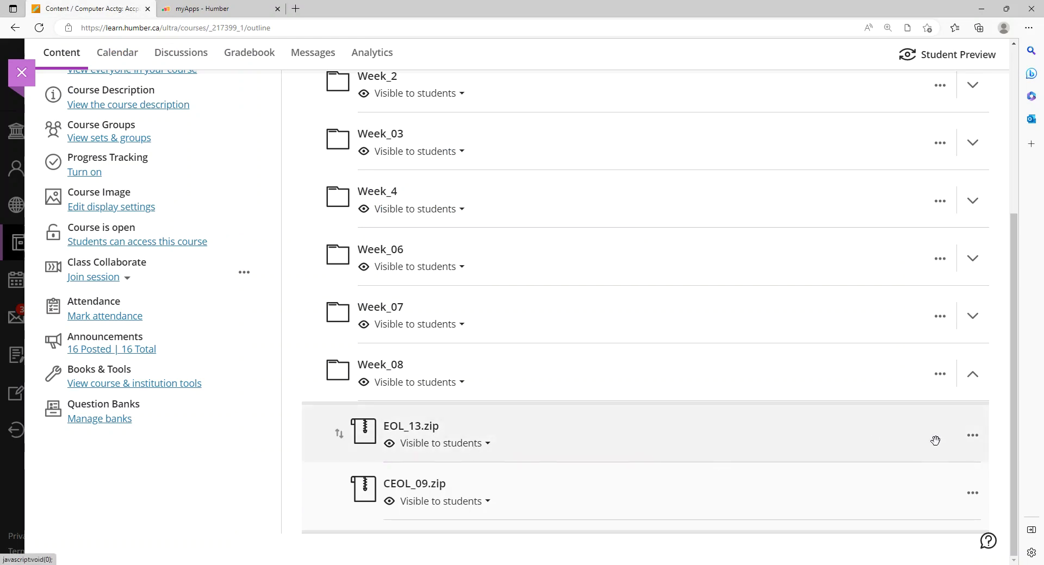
Download the original EOL_13.zip from Week_08 and show it in its Downloads folder.
left_click(972, 436)
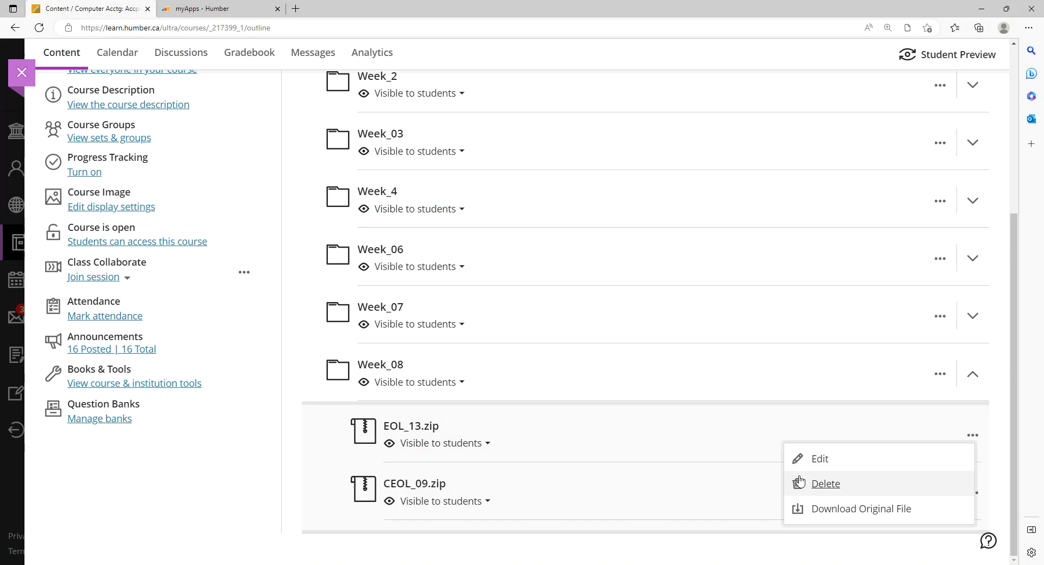
left_click(834, 510)
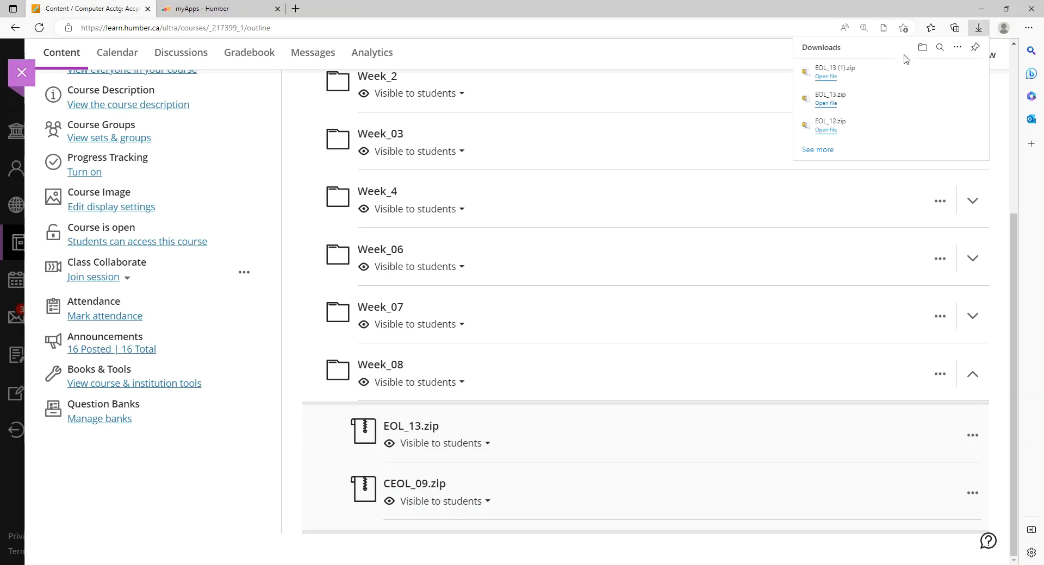
left_click(940, 72)
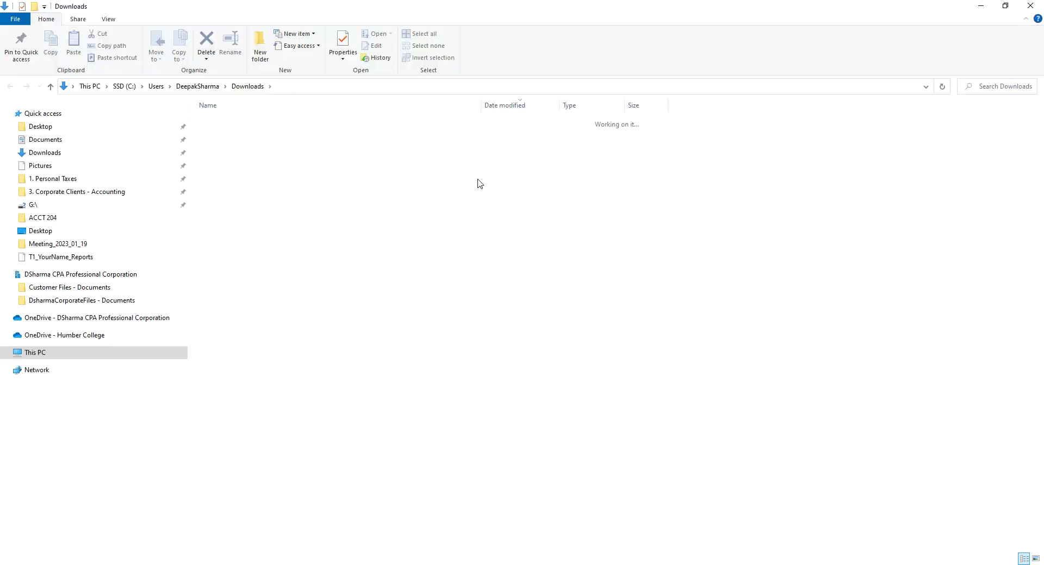
Delete the older EOL_13 and EOL_12 zips from Downloads.
left_click(235, 149)
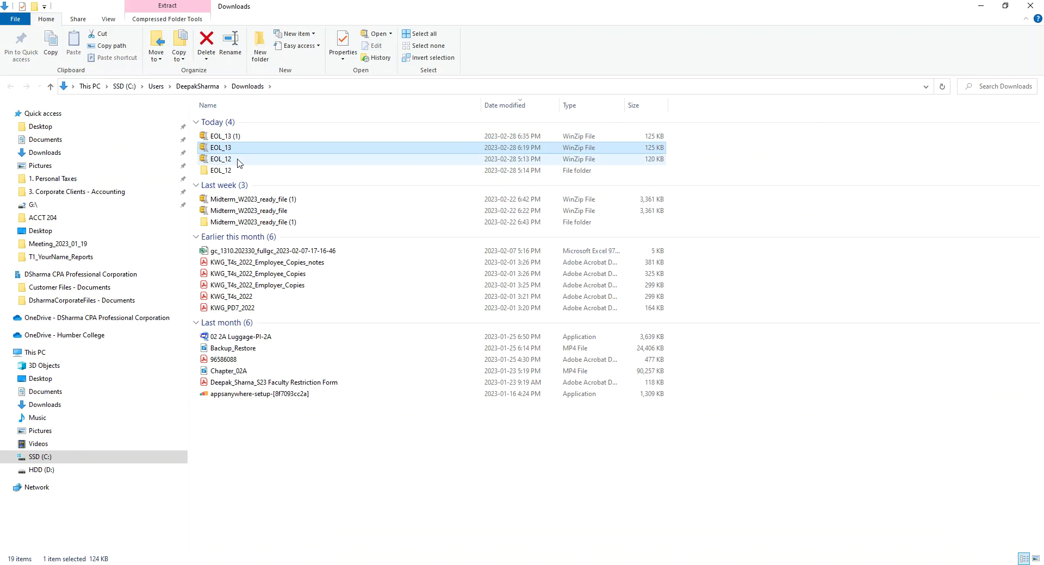
key("Delete")
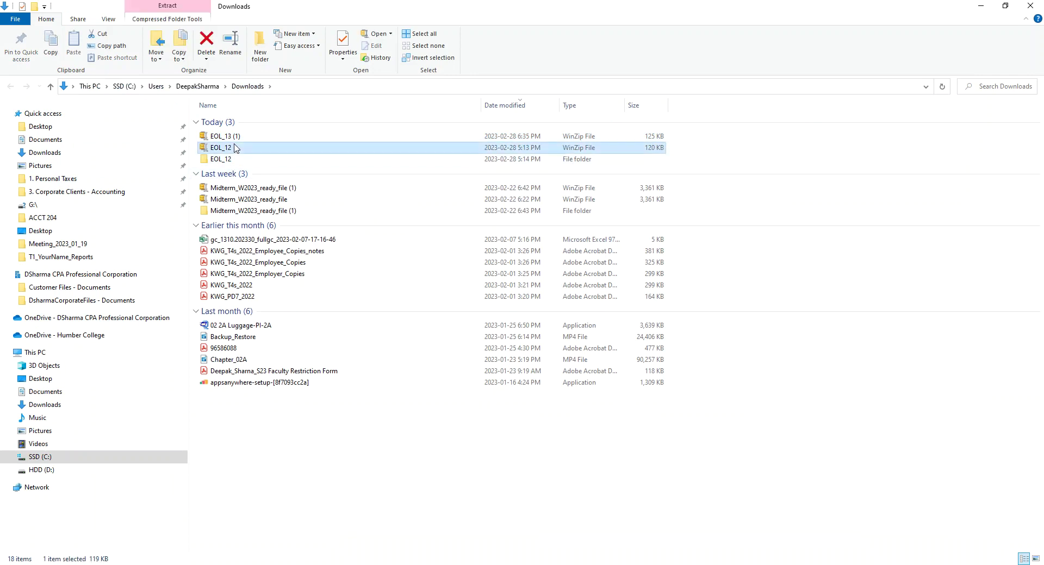
key("Delete")
Unzip EOL_13 (1).zip here with WinZip and select the new EOL_13 folder.
left_click(252, 139)
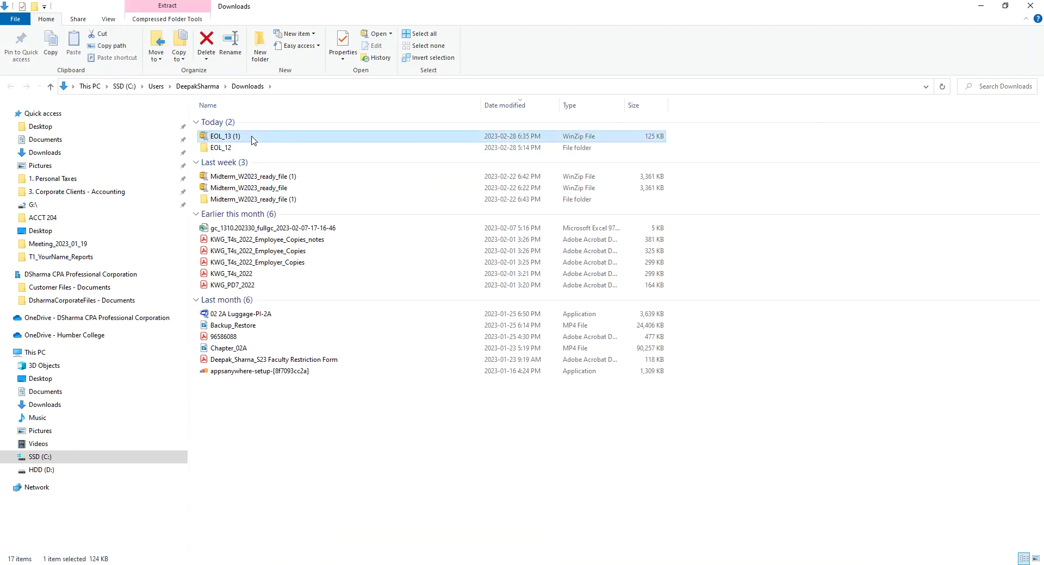
right_click(253, 139)
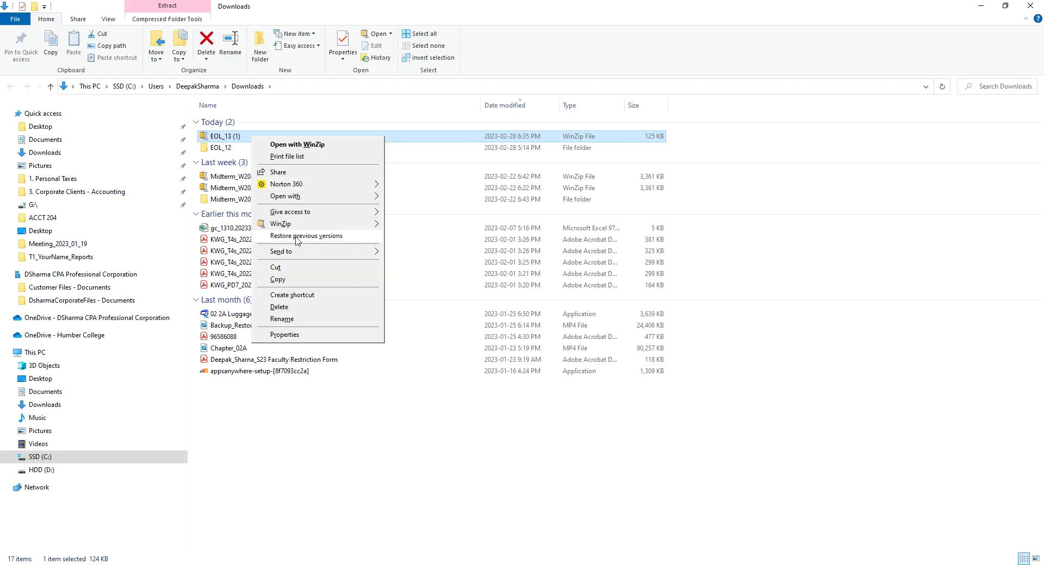
mouse_move(294, 226)
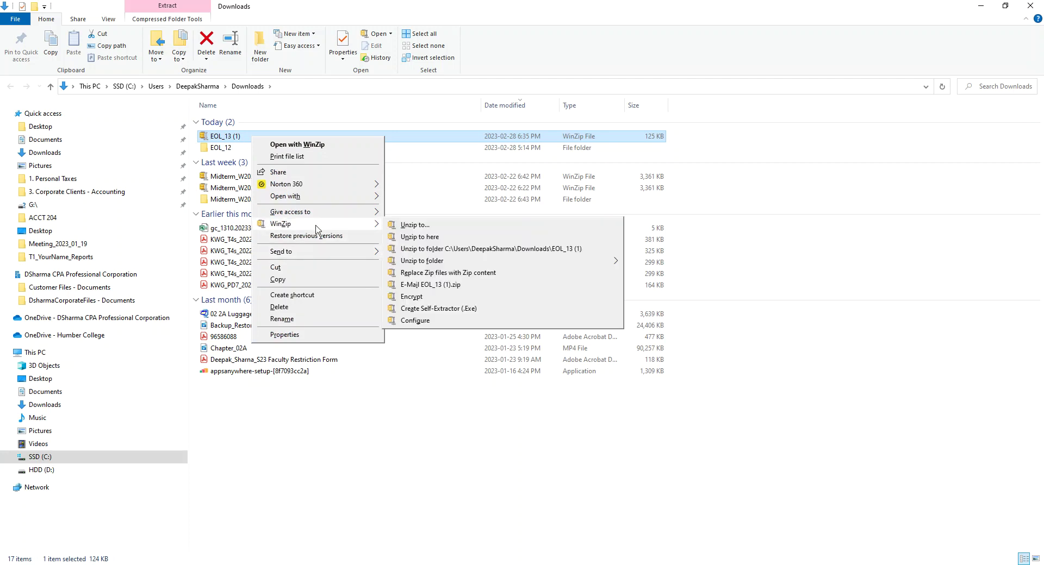
left_click(437, 236)
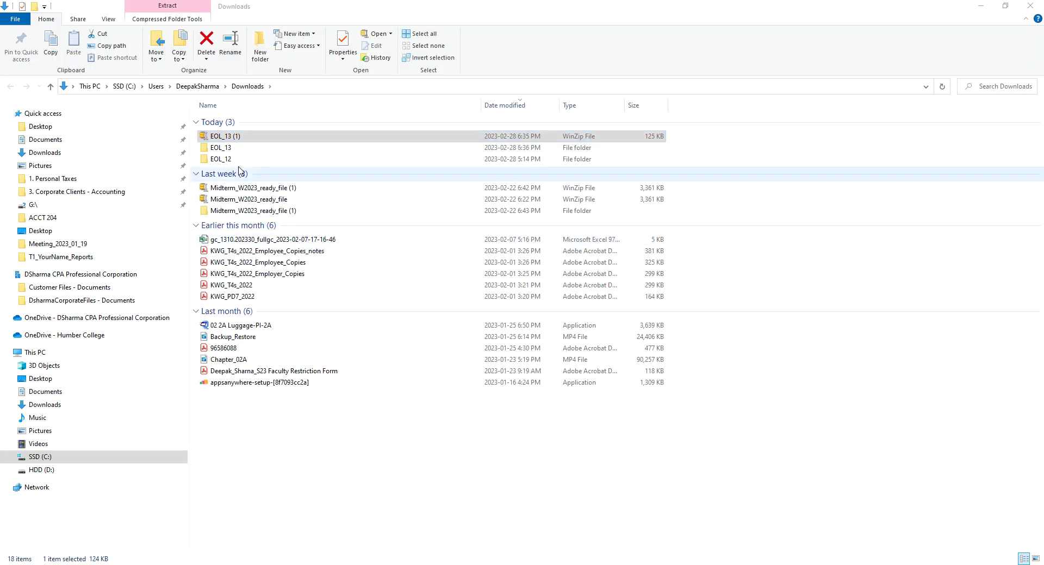
left_click(237, 150)
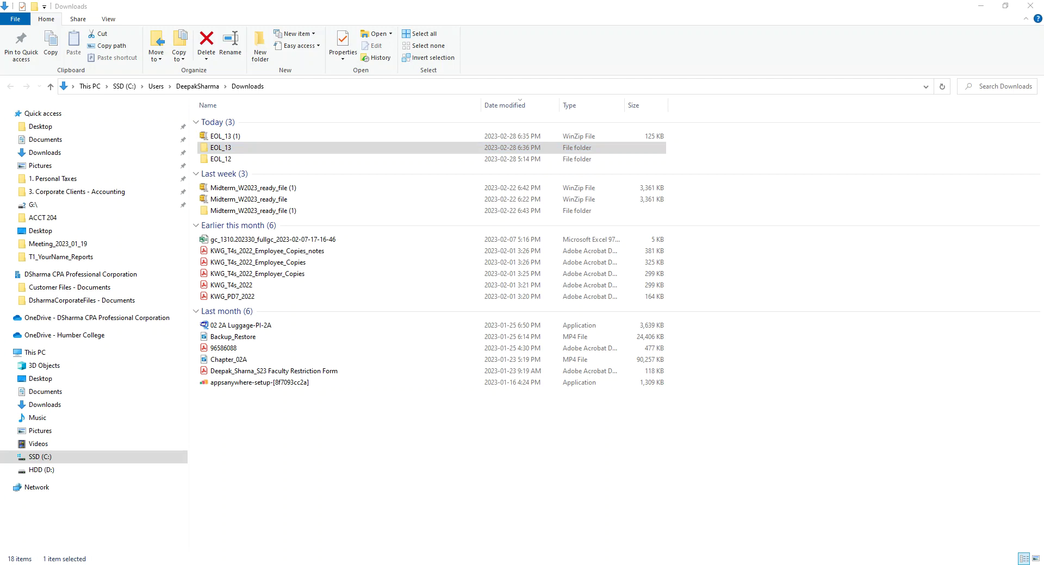
Sign in to Database Load with the admin user's password.
left_click_drag(233, 240, 254, 239)
key("Tab")
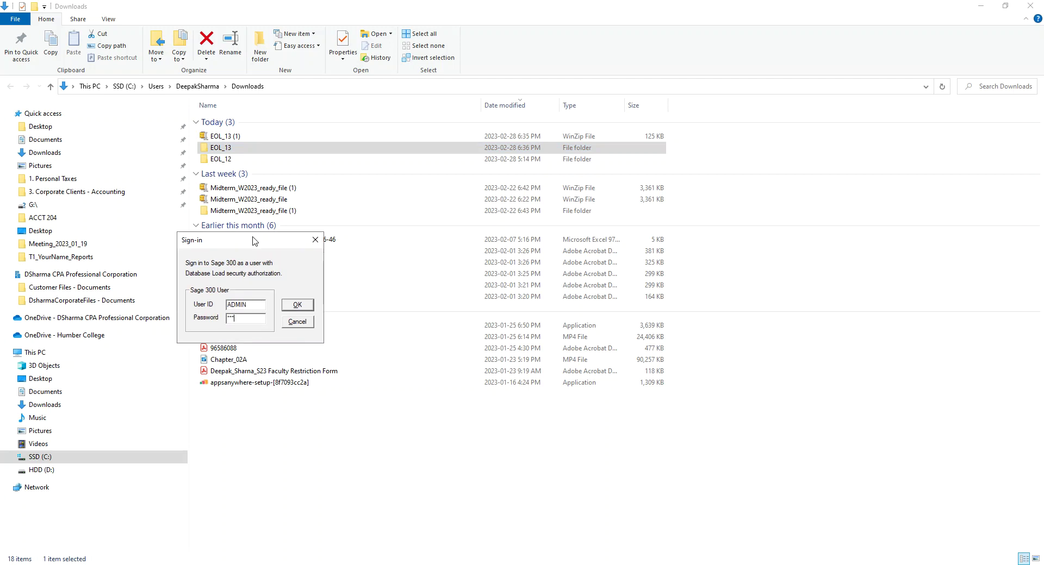
key("Return")
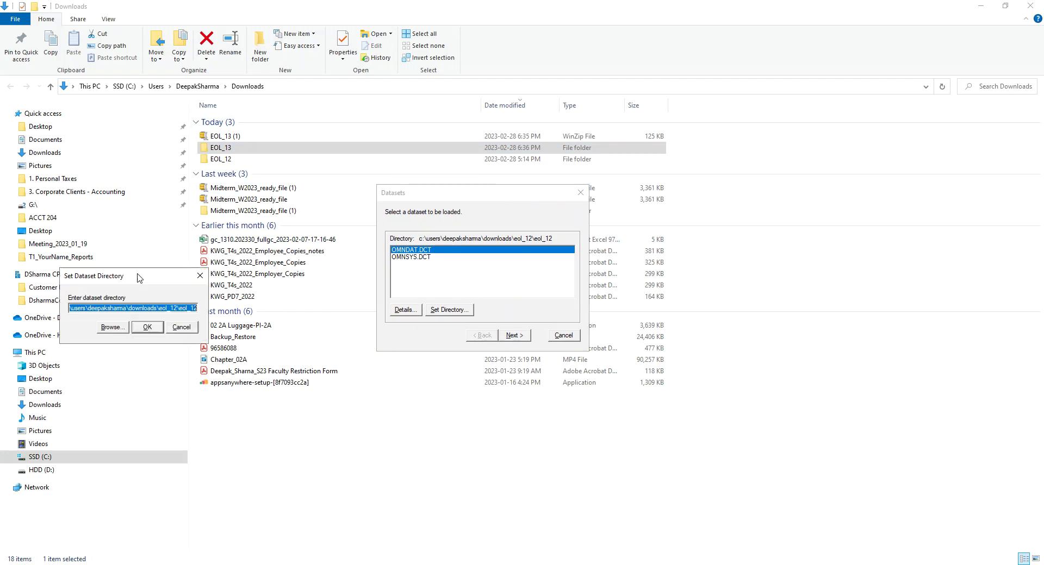
Set the dataset directory to Downloads\EOL_13 so OMNDAT and OMNSYS are listed.
left_click(449, 309)
left_click(412, 246)
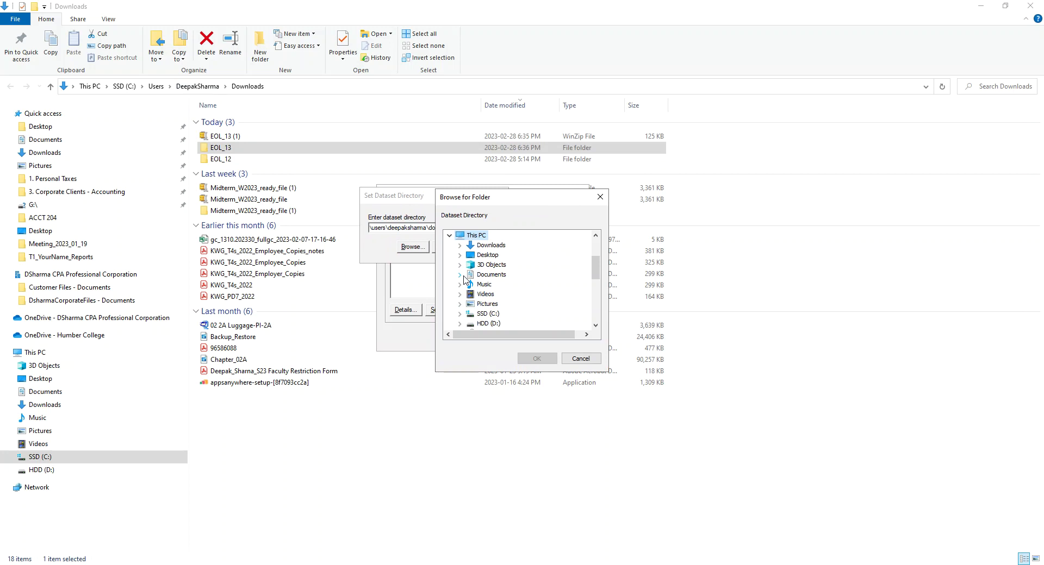
left_click(460, 245)
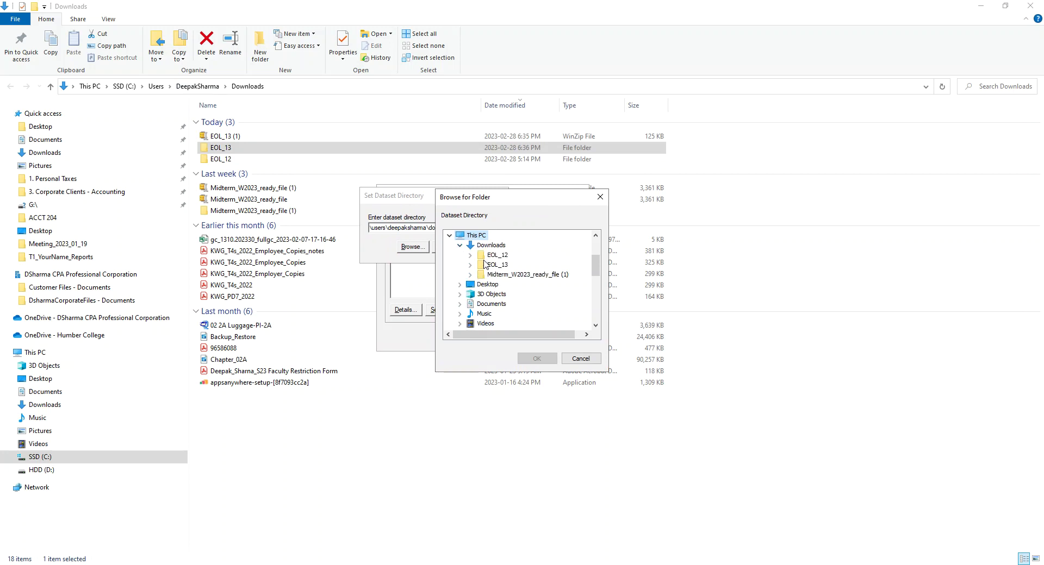
left_click(471, 265)
left_click(498, 265)
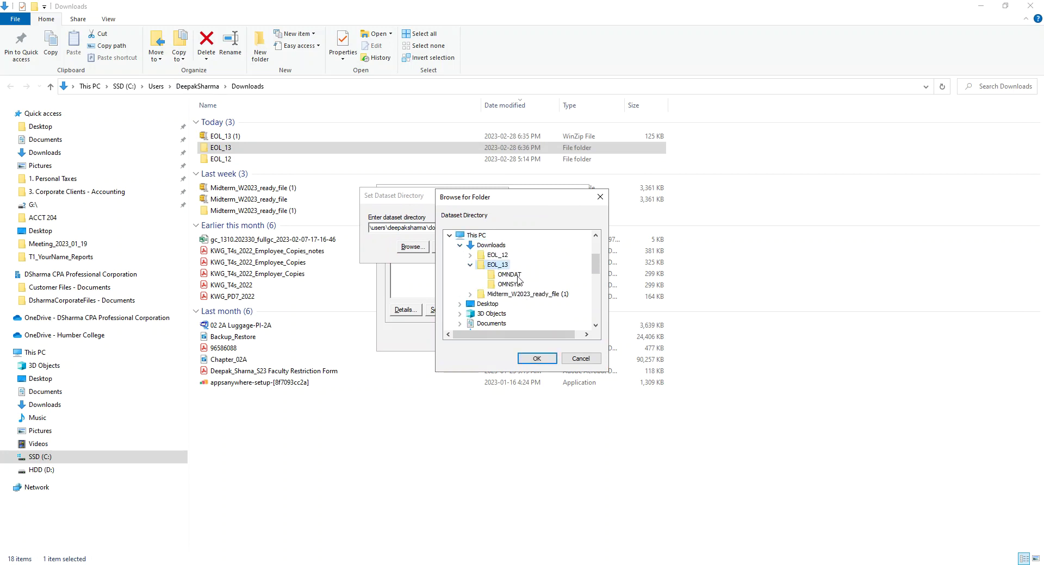
left_click(543, 361)
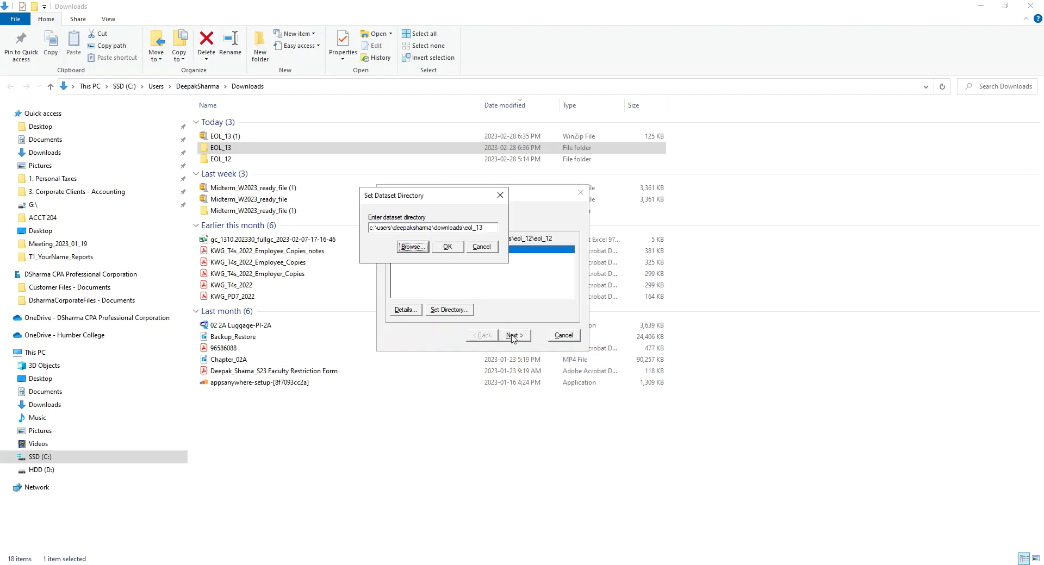
left_click(447, 246)
Choose the OMNDAT and OMNSYS datasets, each targeting its matching database.
left_click(514, 335)
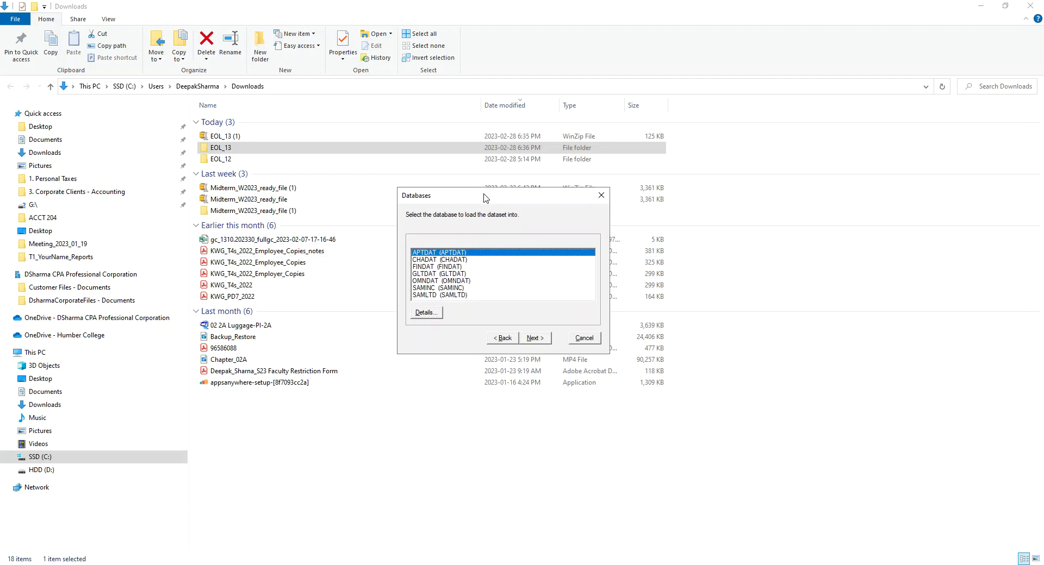
left_click(436, 281)
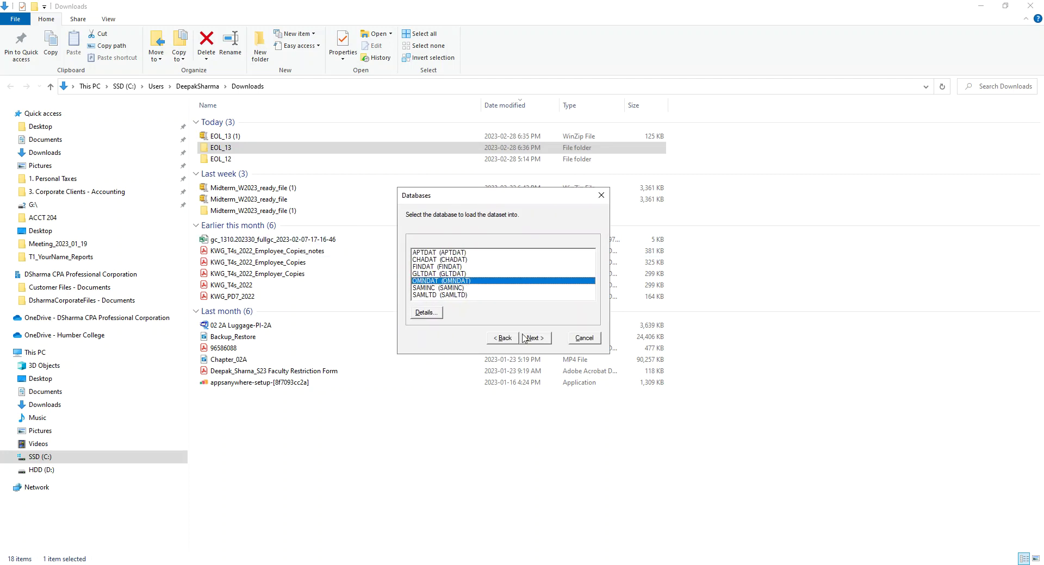
left_click(524, 337)
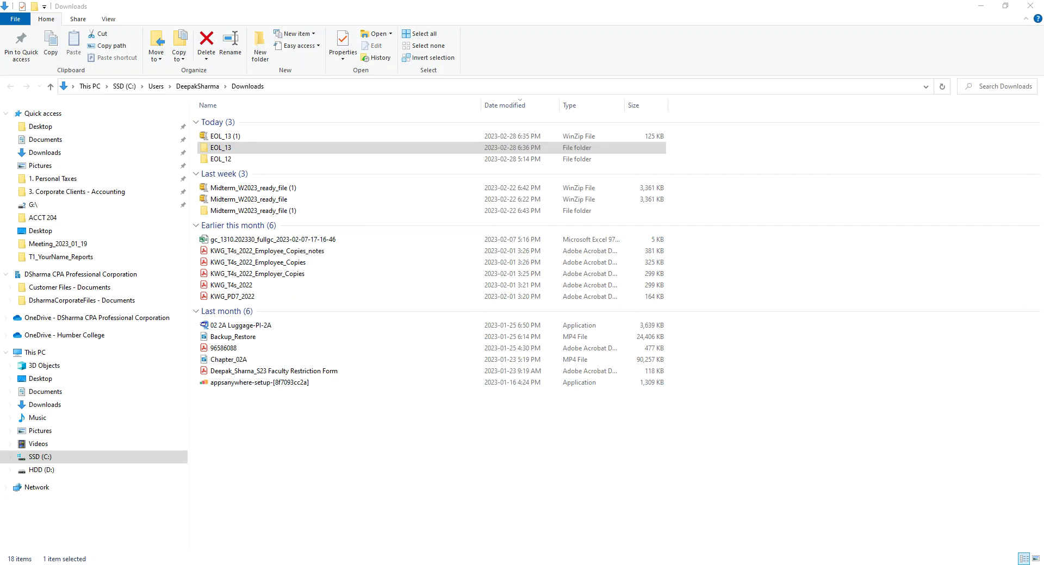
left_click(426, 296)
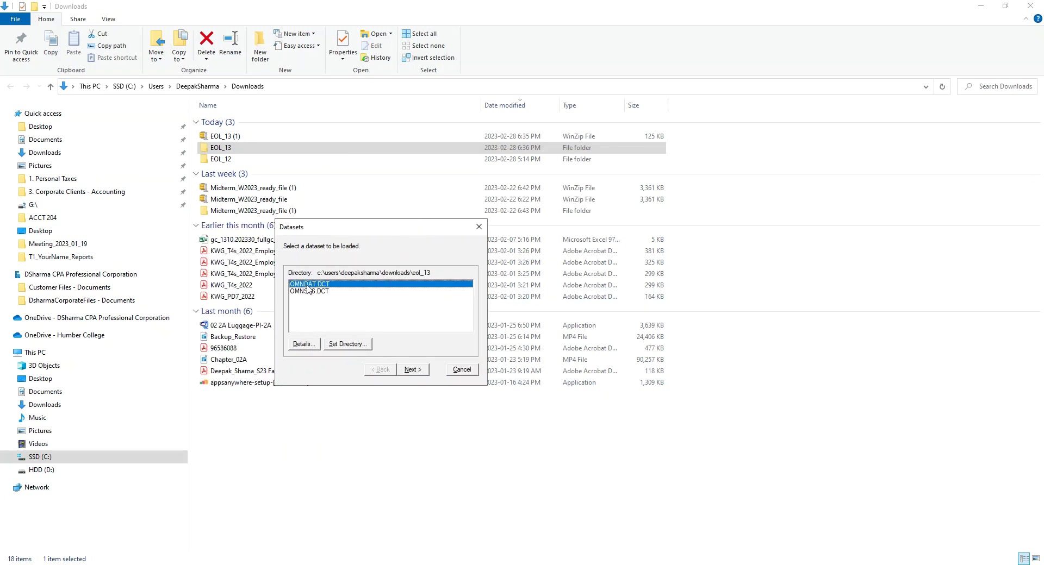
left_click(306, 291)
left_click(413, 370)
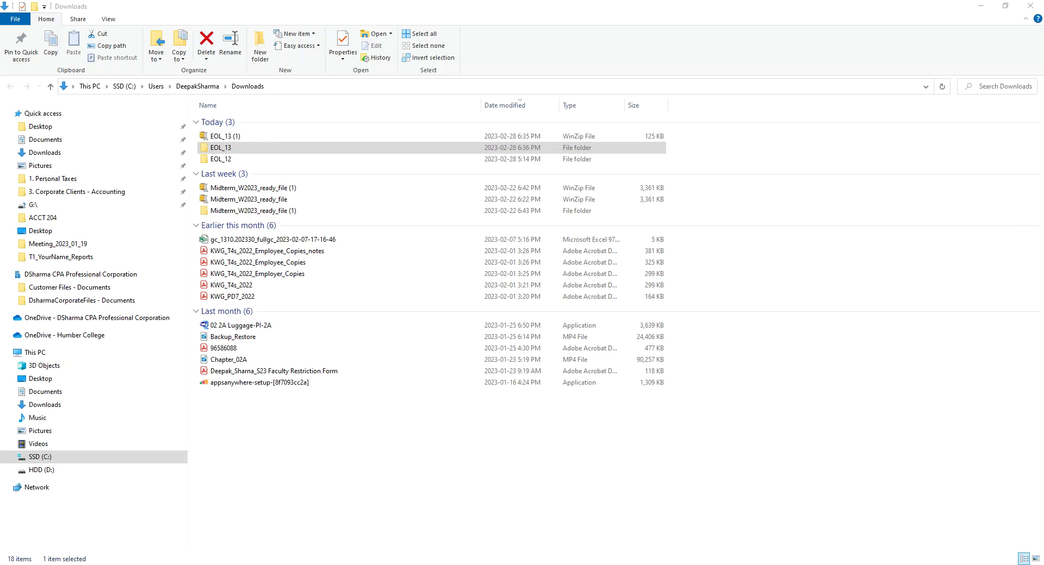
left_click(260, 324)
Run the load, accept overwriting existing OMNSYS and OMNDAT data, and close the loader.
left_click_drag(272, 283, 496, 240)
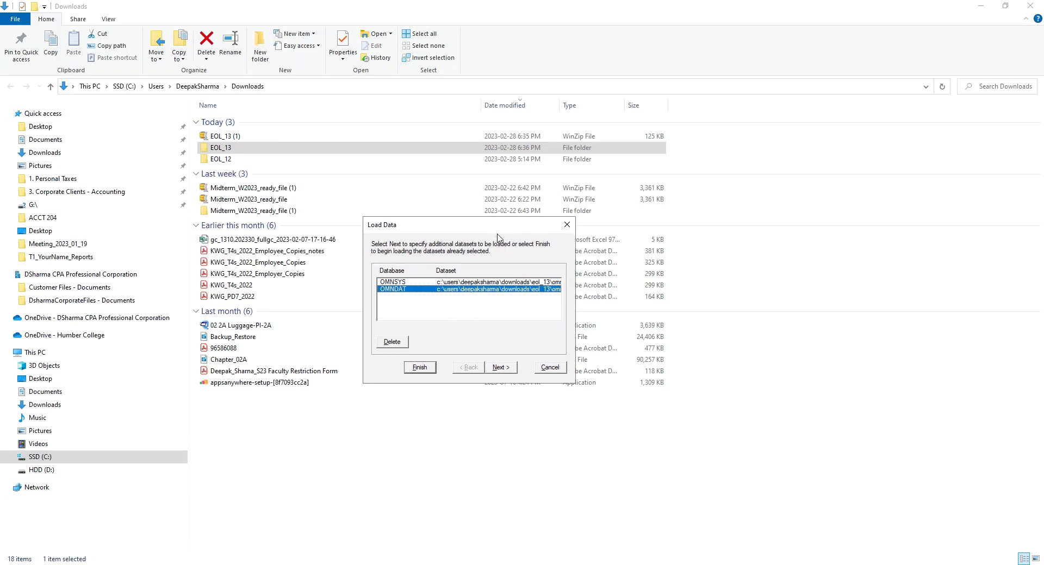
left_click(496, 373)
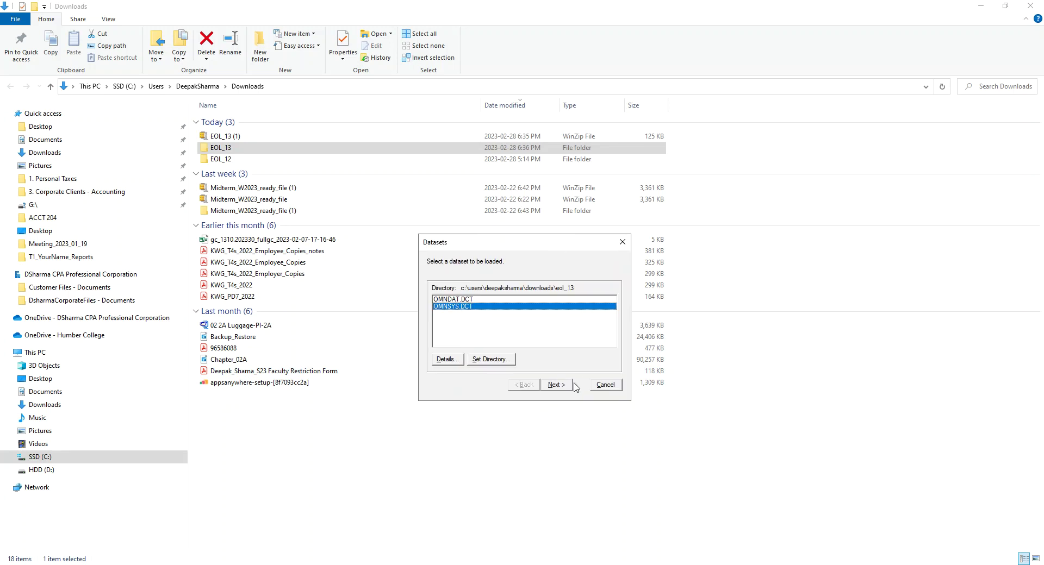
left_click(563, 389)
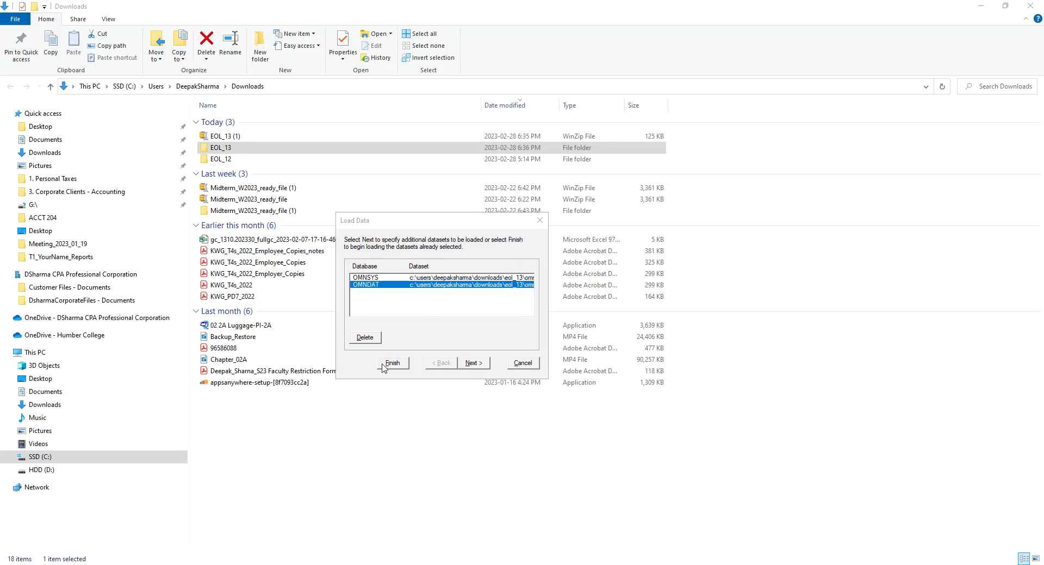
left_click(390, 363)
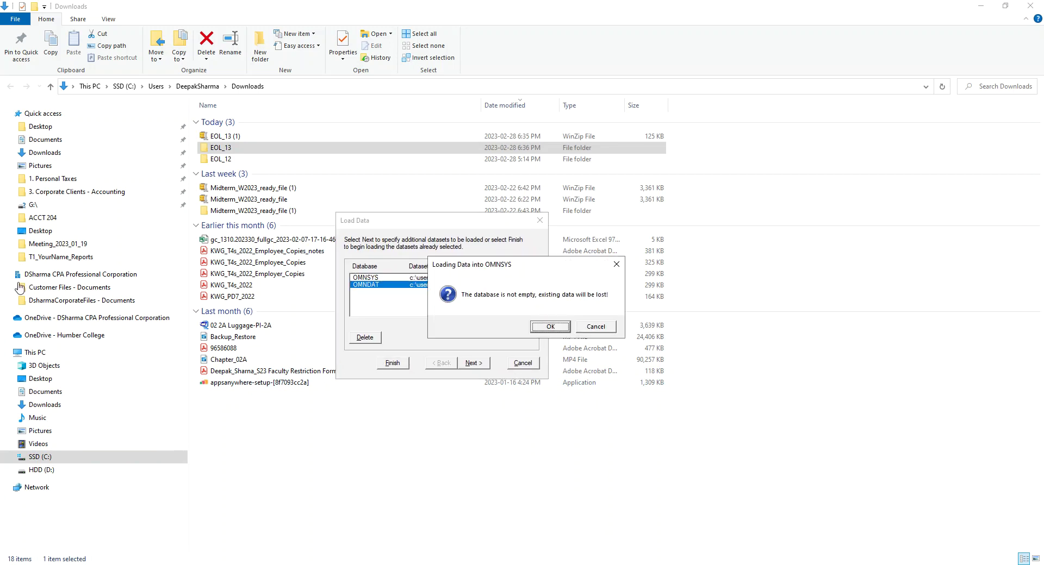
left_click(539, 327)
left_click(556, 327)
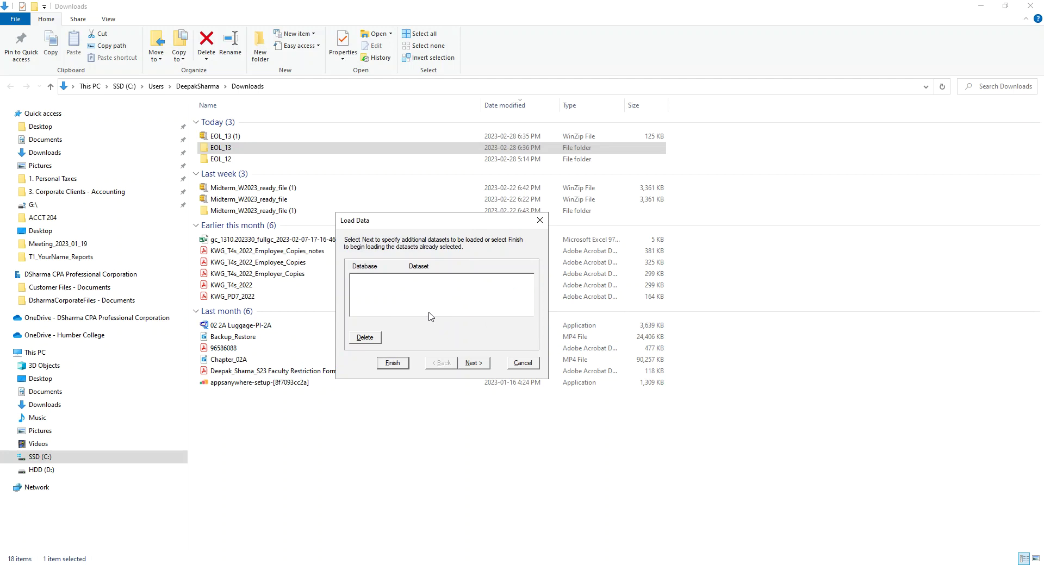
left_click(520, 363)
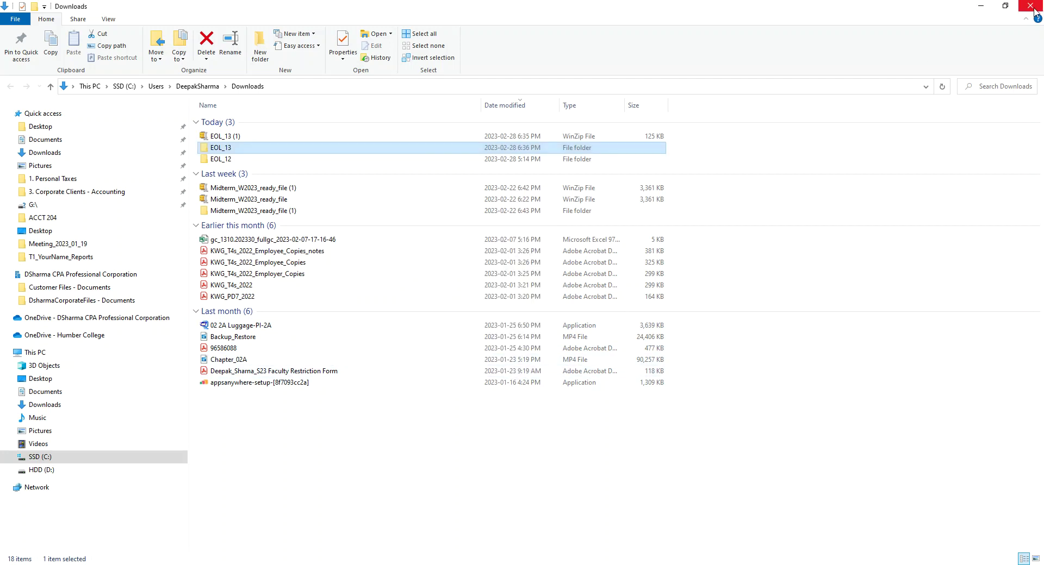
Minimize Explorer and Edge, then open company OMNDAT as ADMIN with session date 2023-02-28.
left_click(980, 6)
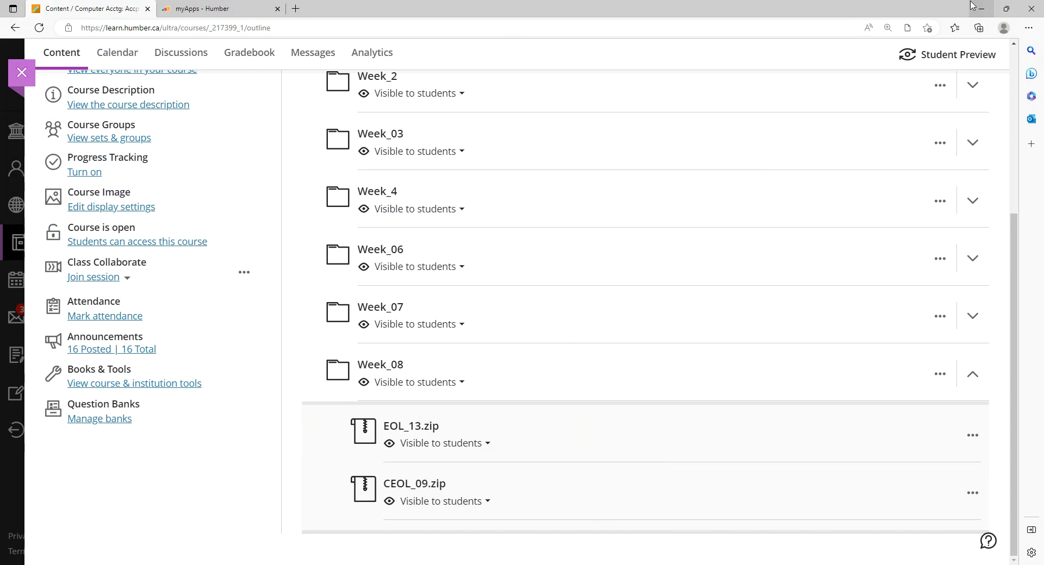
left_click(981, 9)
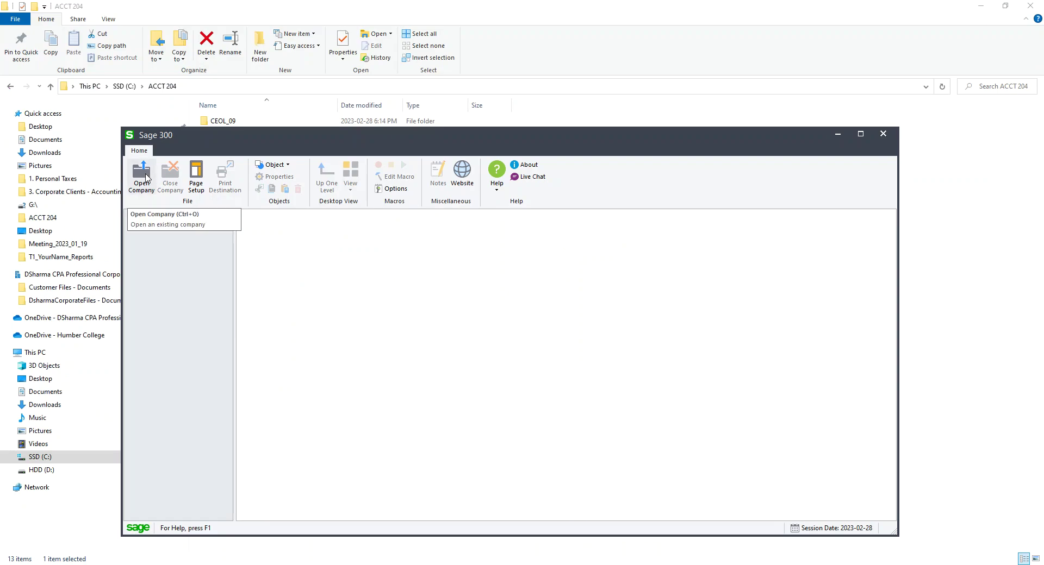
left_click(145, 177)
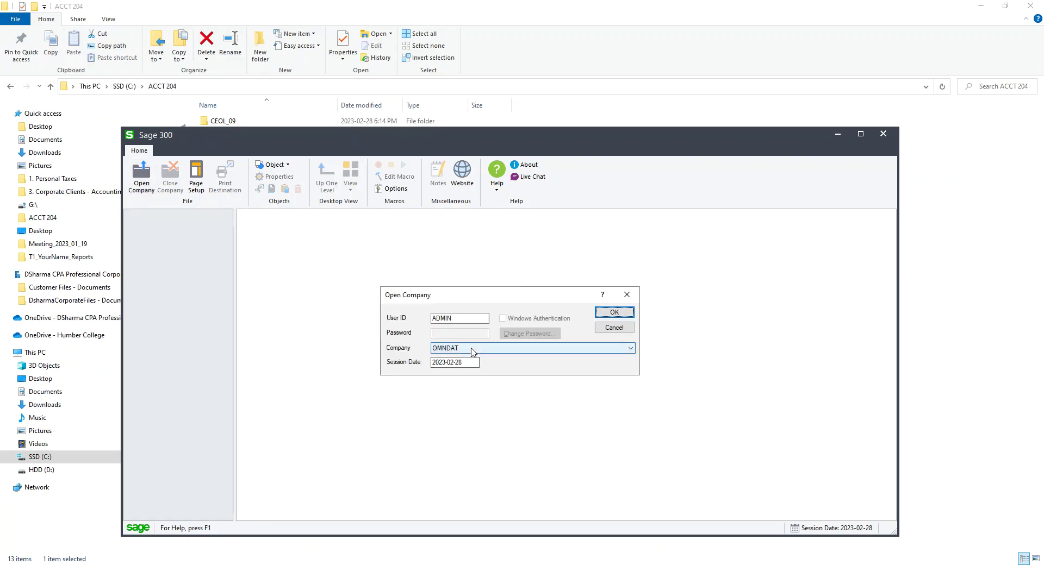
left_click(472, 363)
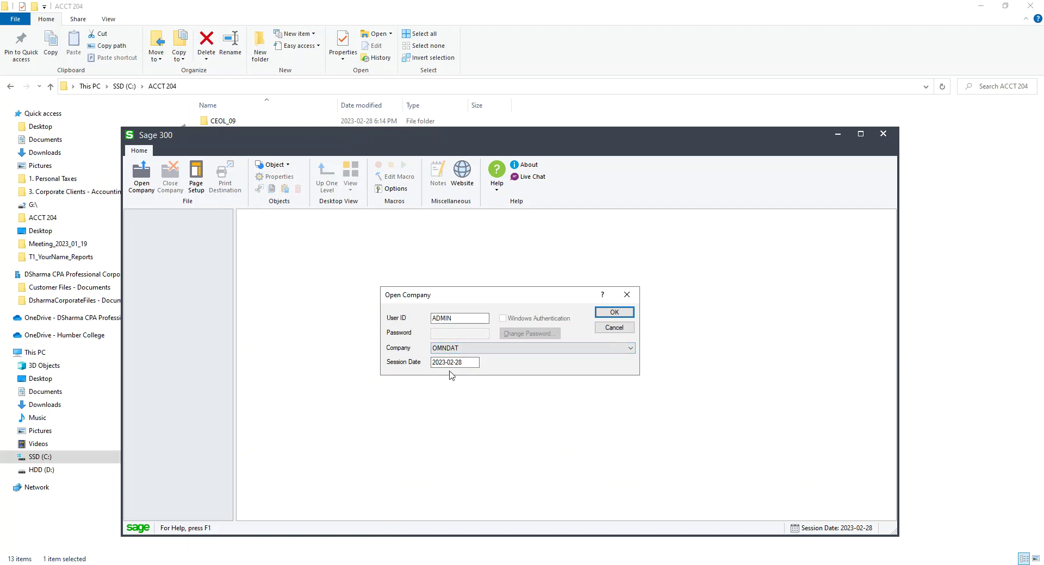
left_click(613, 312)
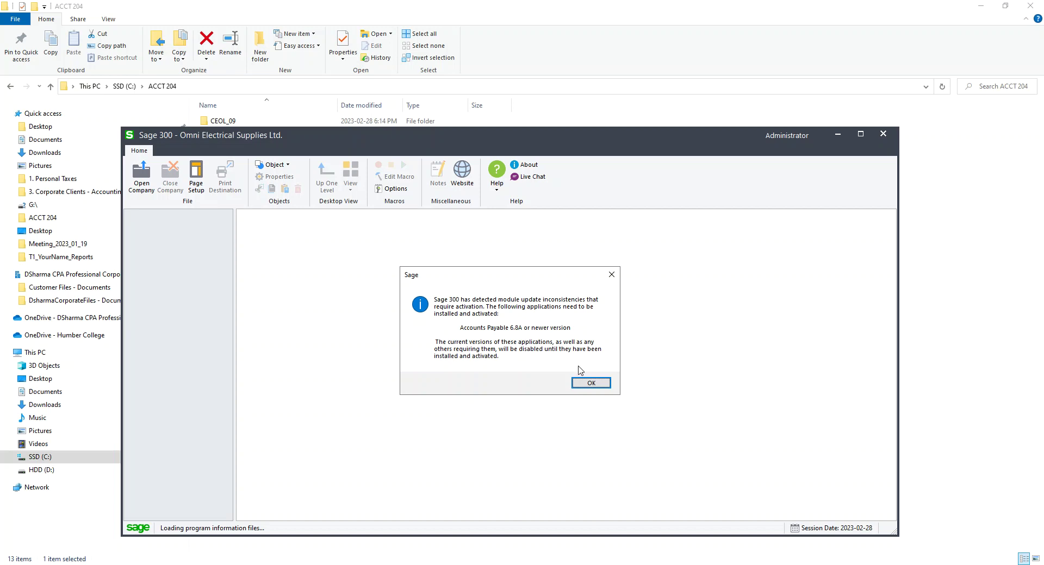
Activate Accounts Payable 6.8A via Administrative Services > Data Activation, confirming the backup first.
left_click(604, 384)
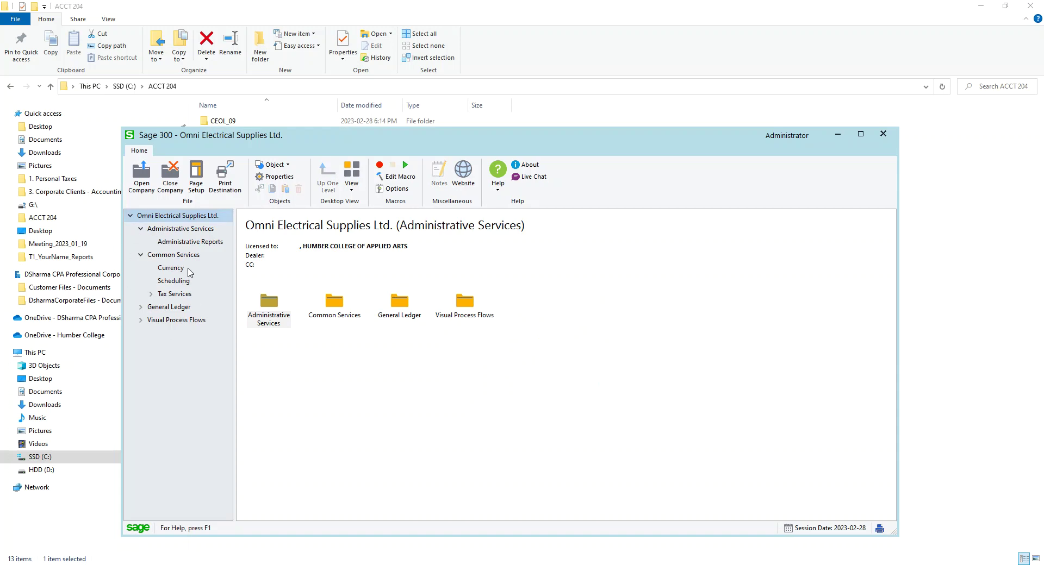
left_click(194, 231)
double_click(537, 311)
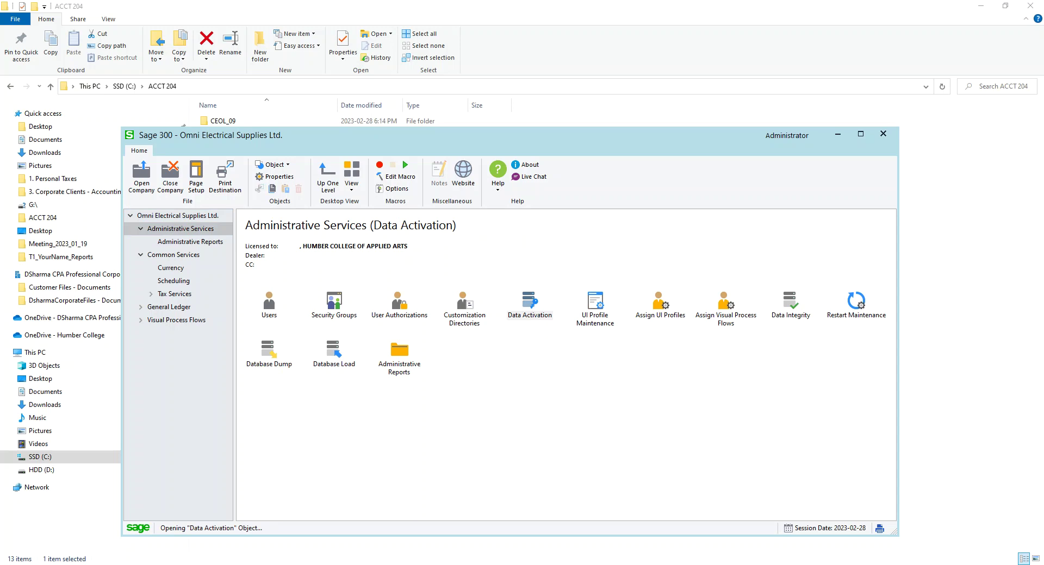
left_click(412, 285)
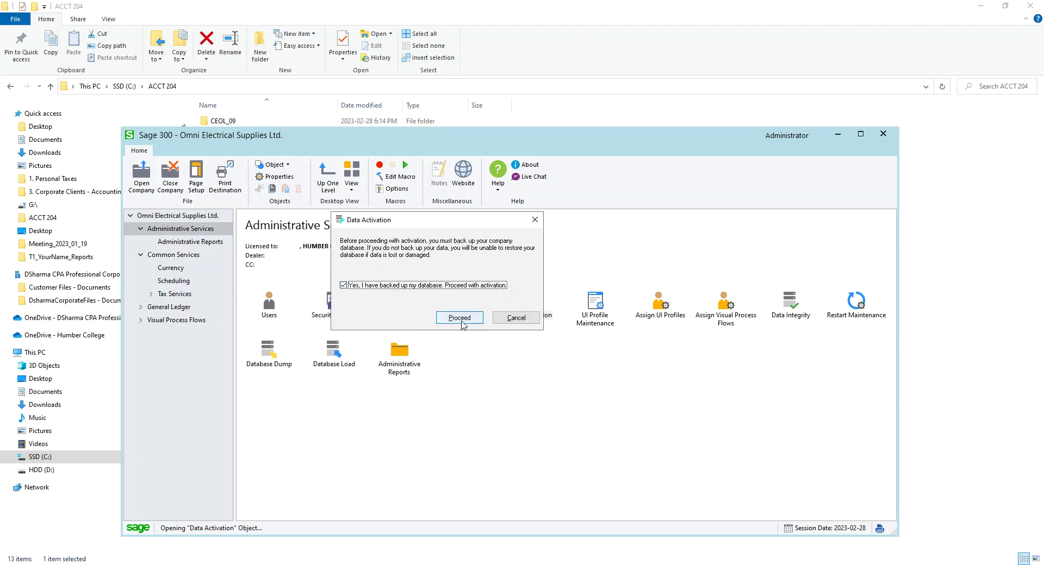
left_click(459, 319)
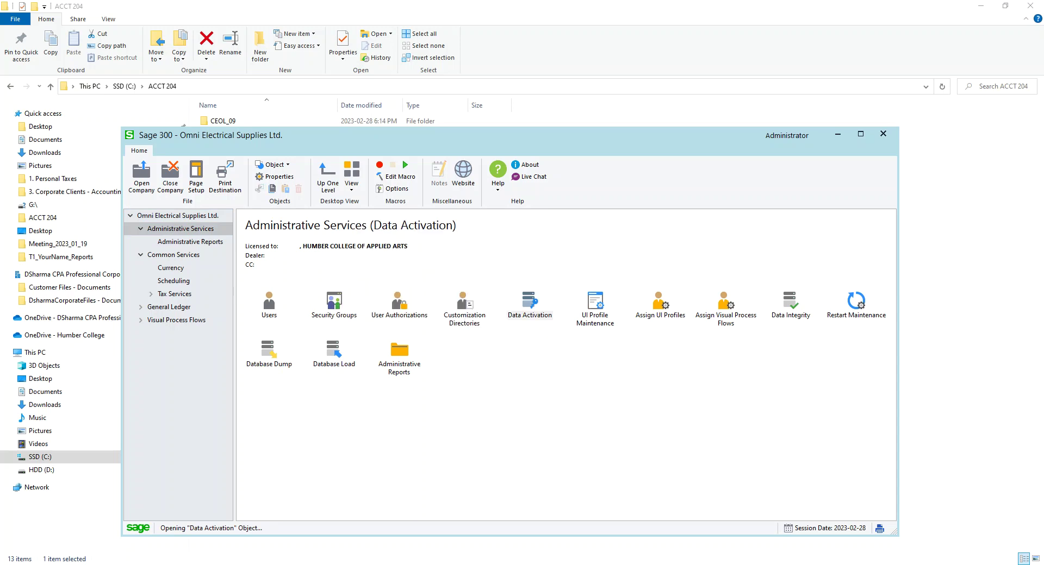
left_click(495, 264)
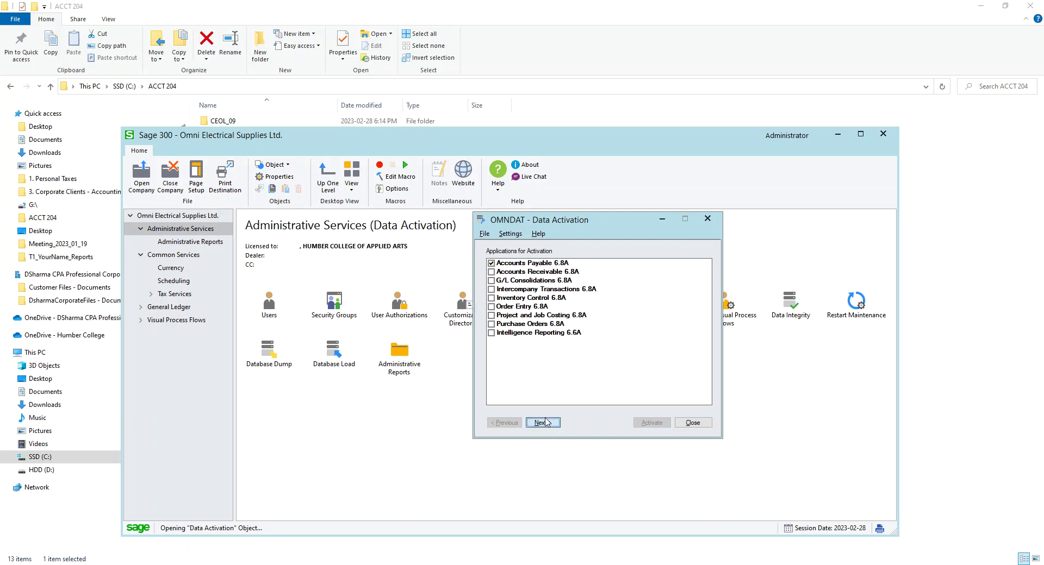
left_click(543, 423)
left_click(652, 423)
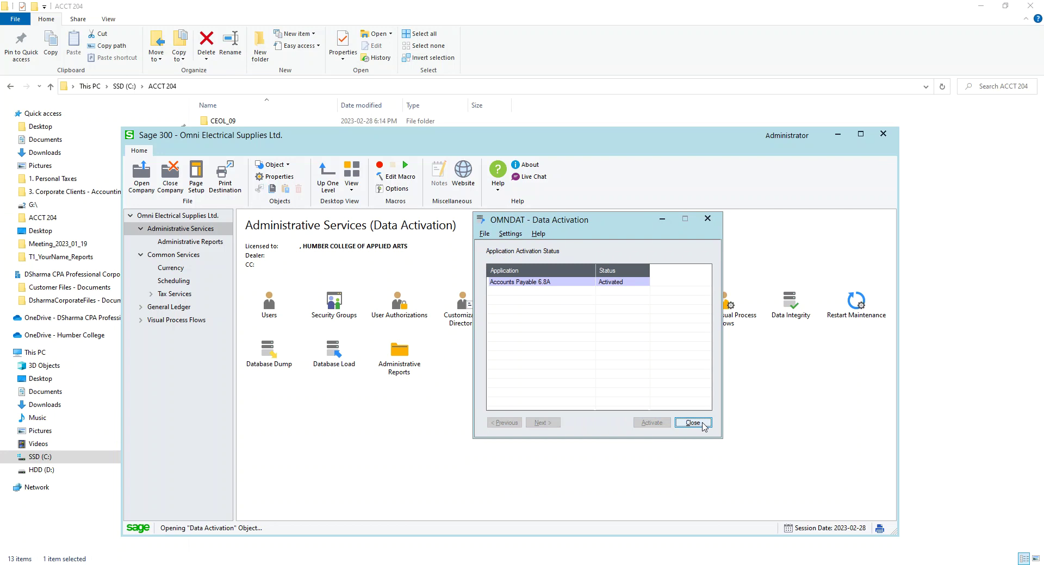
left_click(702, 424)
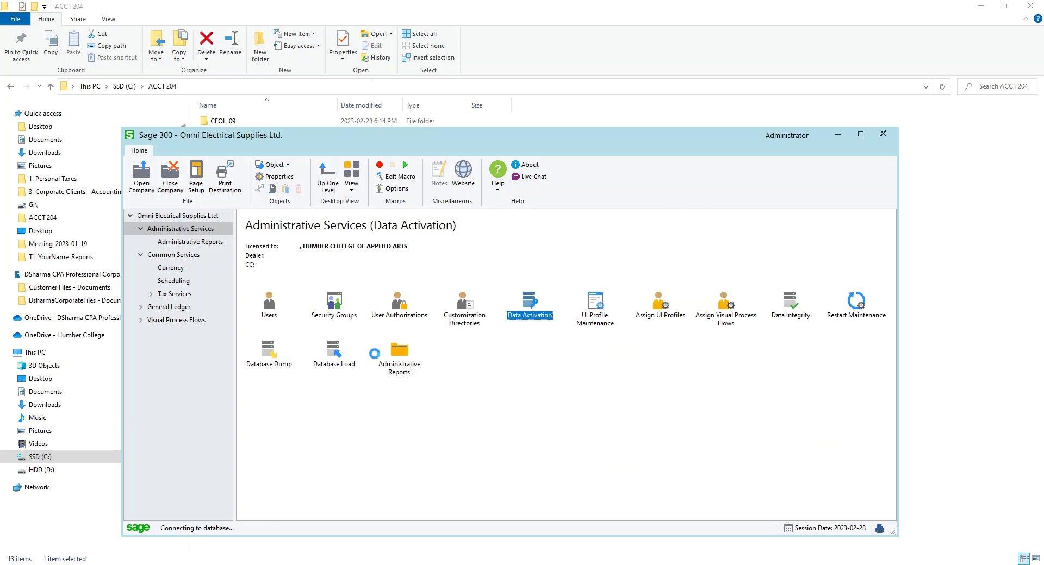
Expand Accounts Payable and open the A/P Vendors records.
left_click(154, 231)
left_click(140, 229)
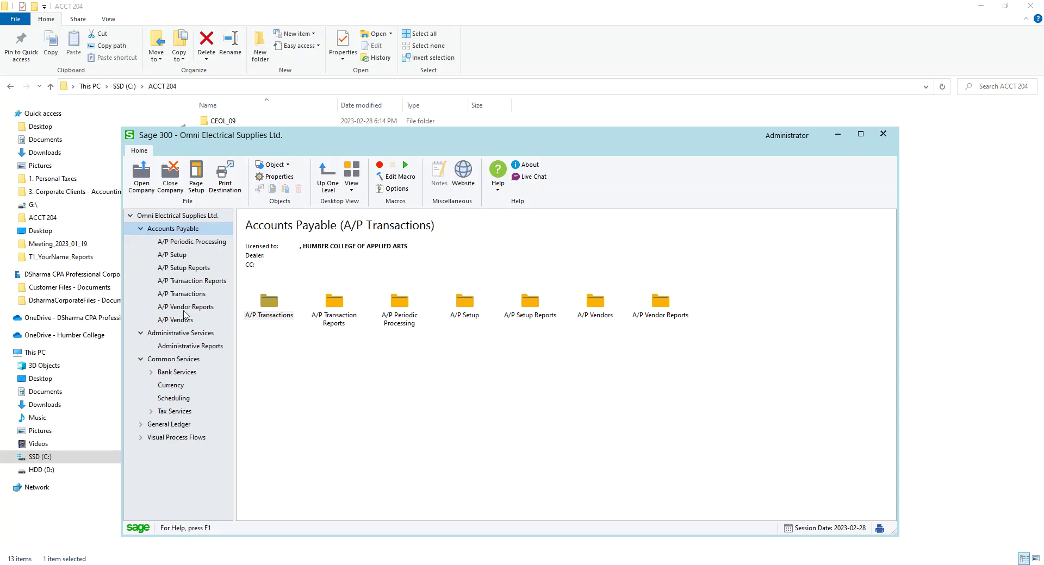
left_click(182, 320)
left_click(333, 307)
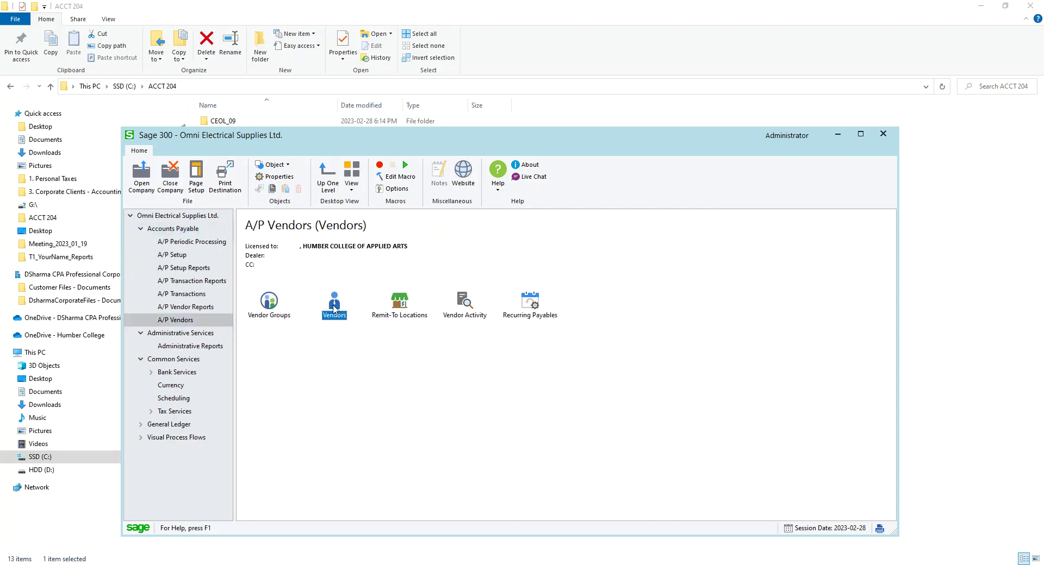
double_click(337, 309)
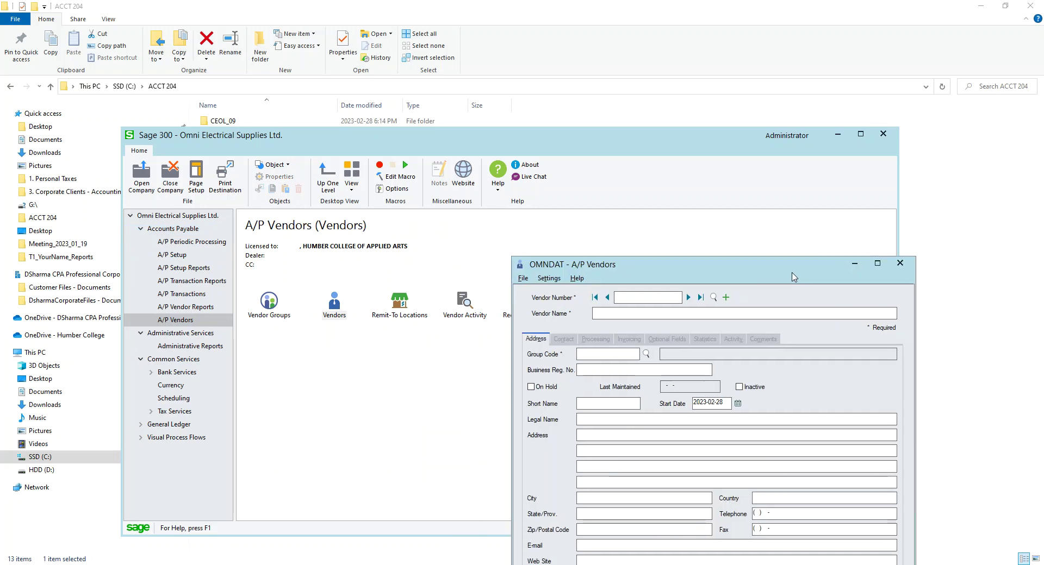
Step through three vendor records, close Vendors, and show the A/P Transactions functions.
left_click(688, 297)
left_click(688, 297)
left_click(689, 298)
left_click(899, 263)
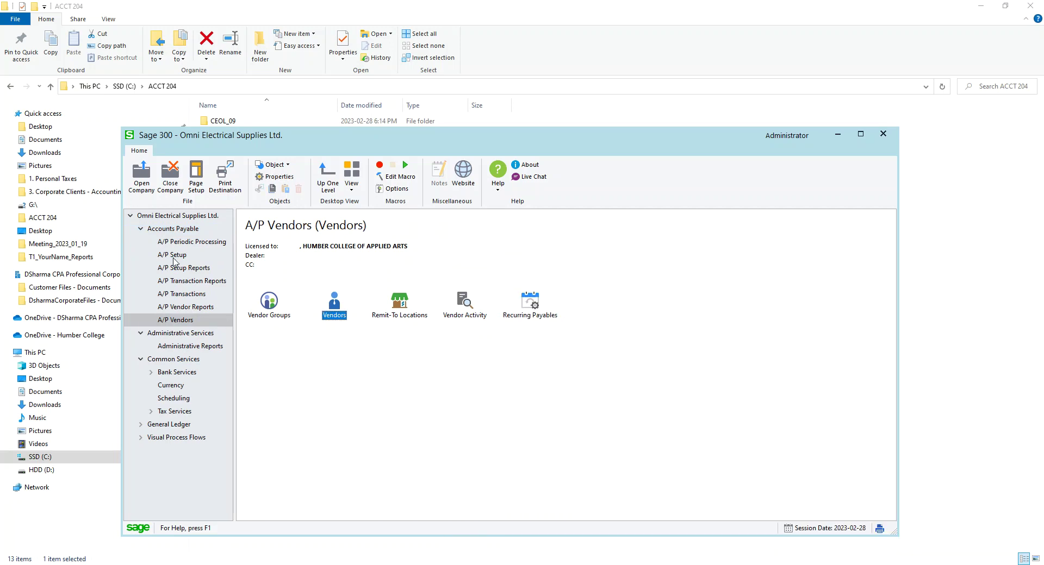
left_click(185, 308)
left_click(195, 295)
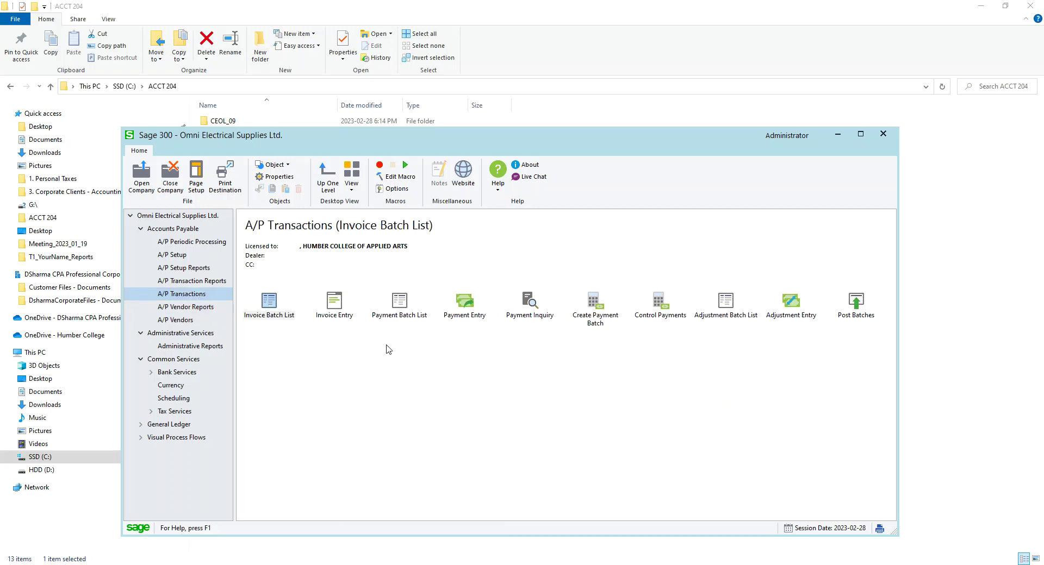
Review the five imported invoice batches and the 750.00 adjustment batch, closing each list.
double_click(272, 312)
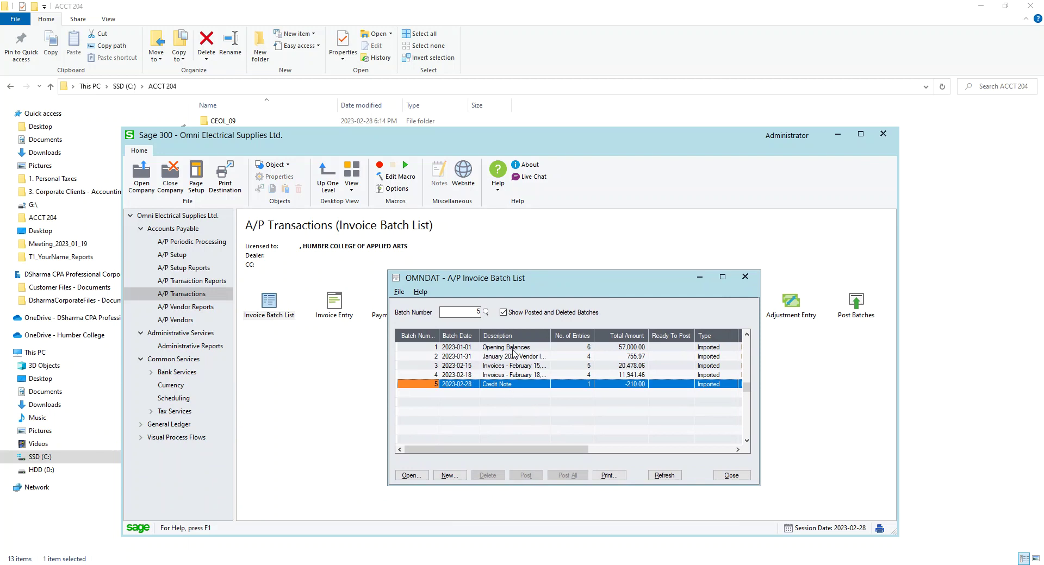
left_click(731, 475)
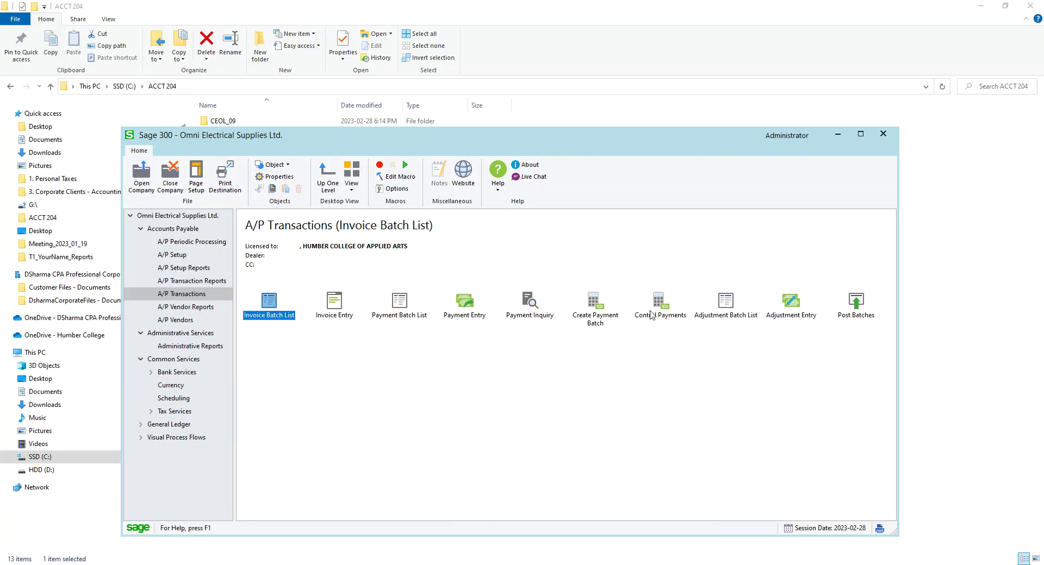
left_click(719, 303)
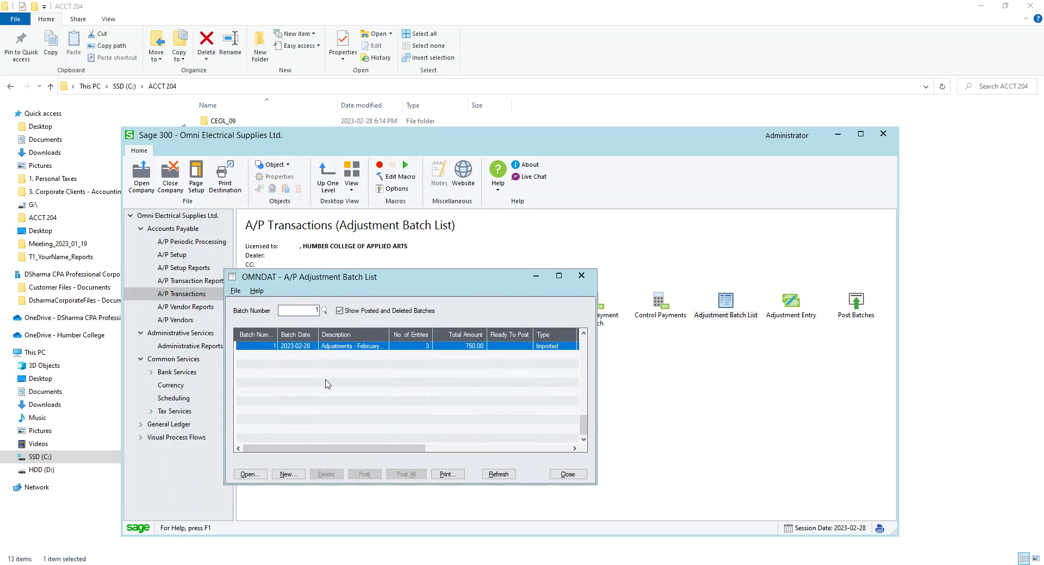
left_click(567, 475)
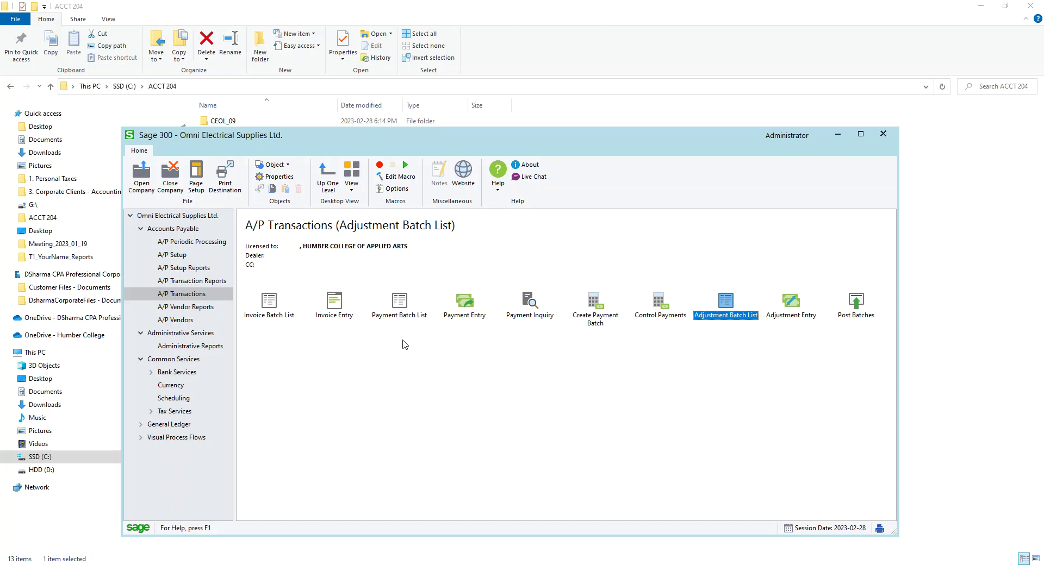
Open the A/P Payment Batch List, review batch 1 (2023-02-15, 2,500.00), and start a new batch.
left_click(406, 304)
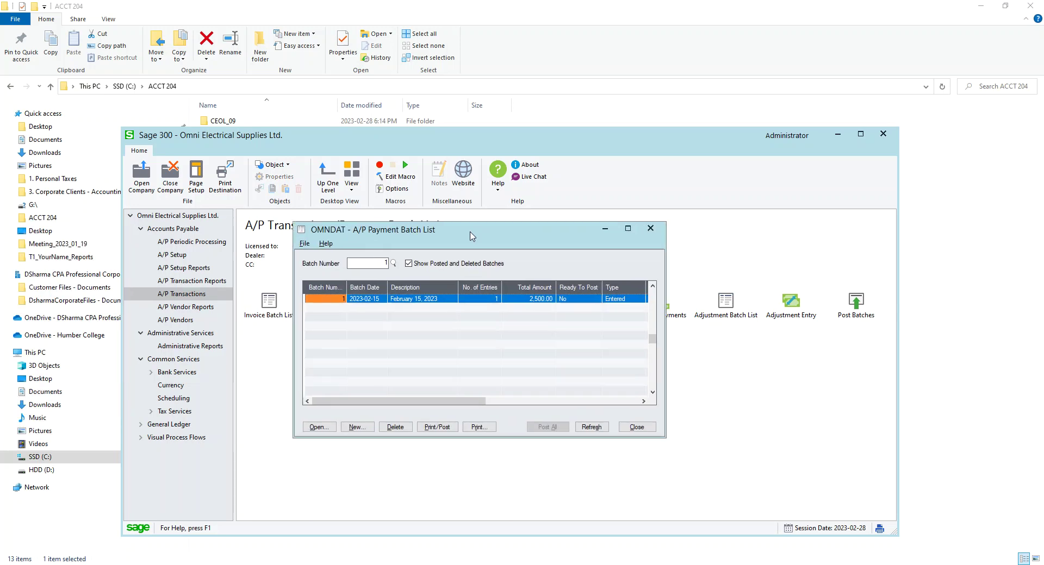
left_click_drag(470, 233, 487, 216)
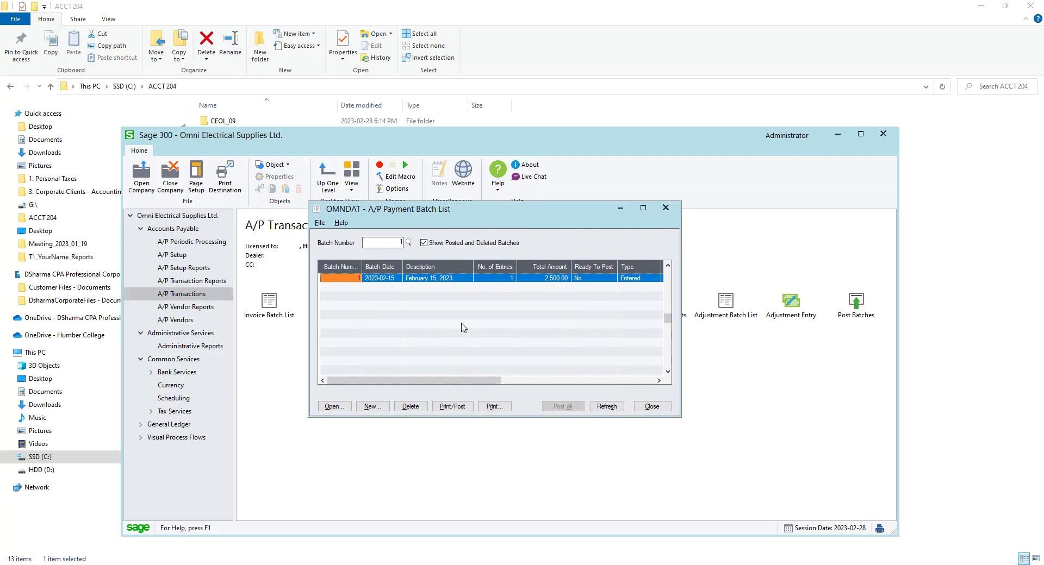
left_click_drag(467, 380, 413, 384)
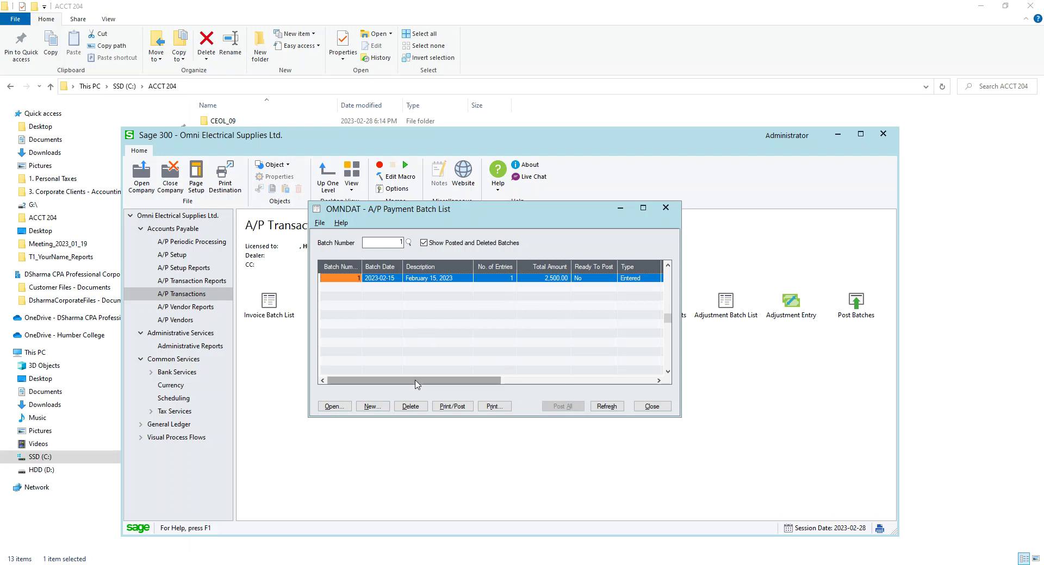
left_click(374, 409)
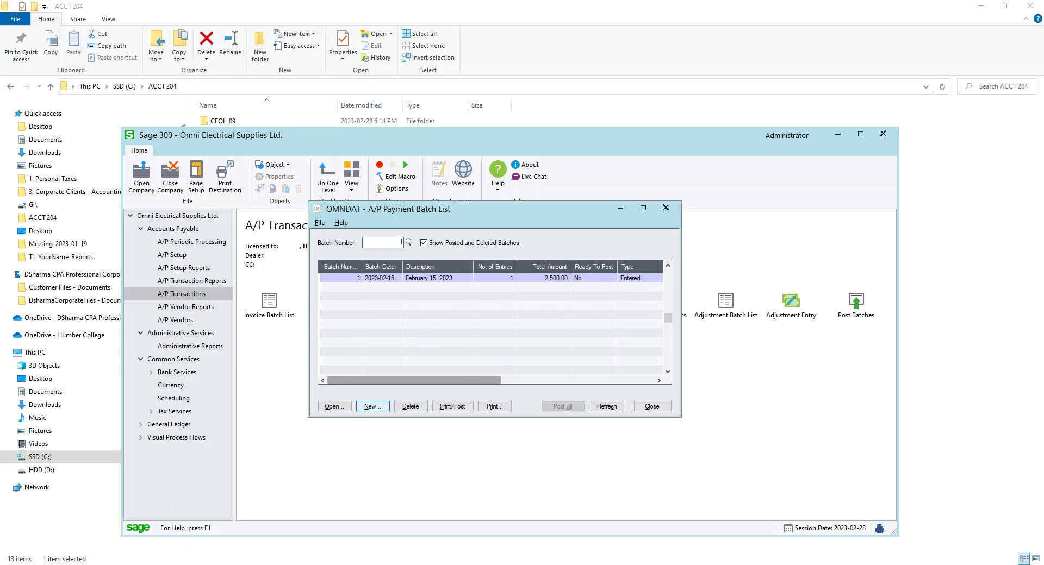
Describe new payment batch 2 as 'Feb 2023 - Payments' for bank TDCHQ, dated 2023-02-28.
left_click_drag(363, 156, 534, 145)
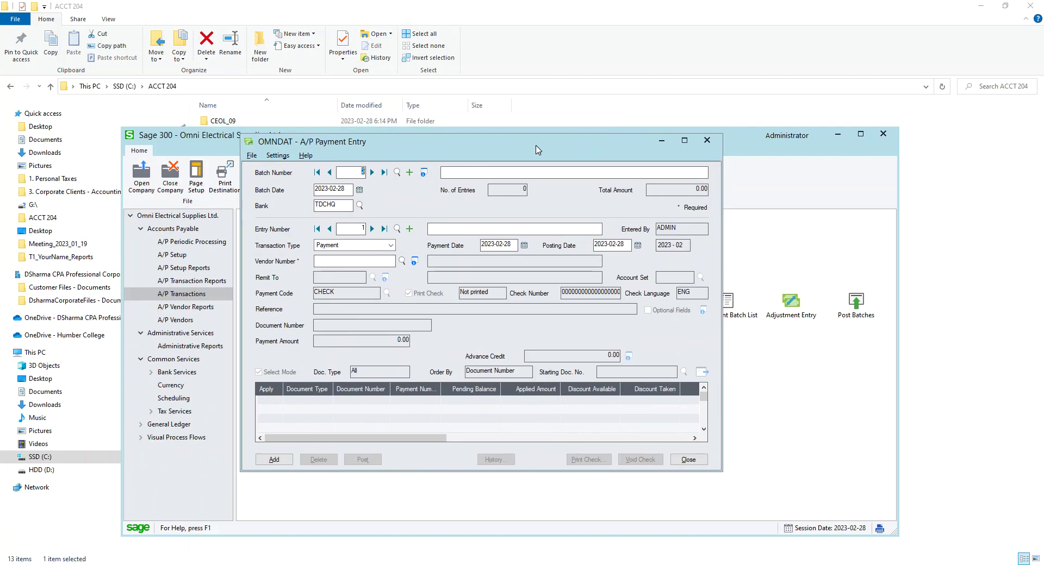
left_click(487, 171)
type("Feb 2023 - Payments")
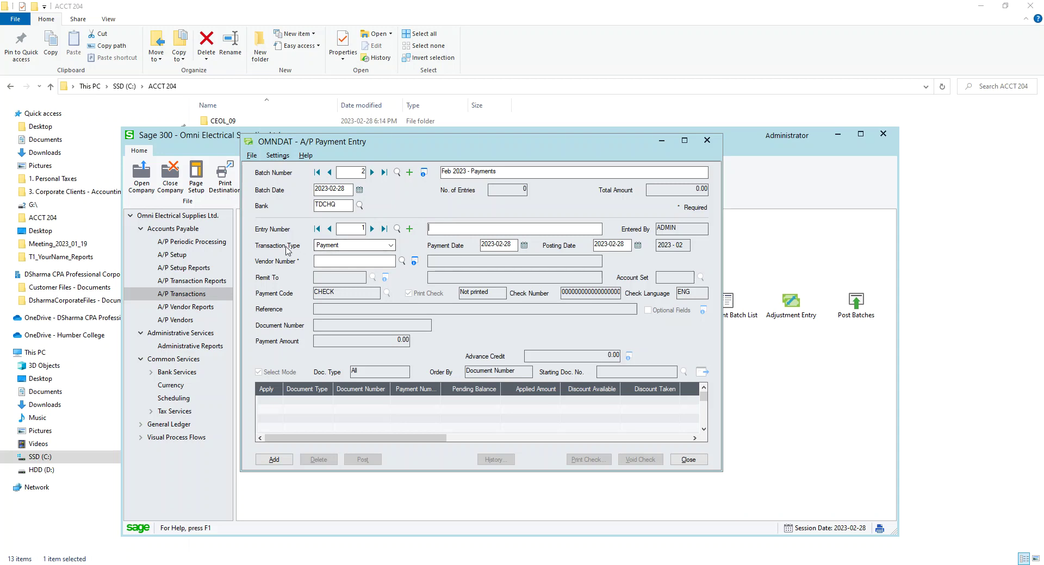
left_click(342, 246)
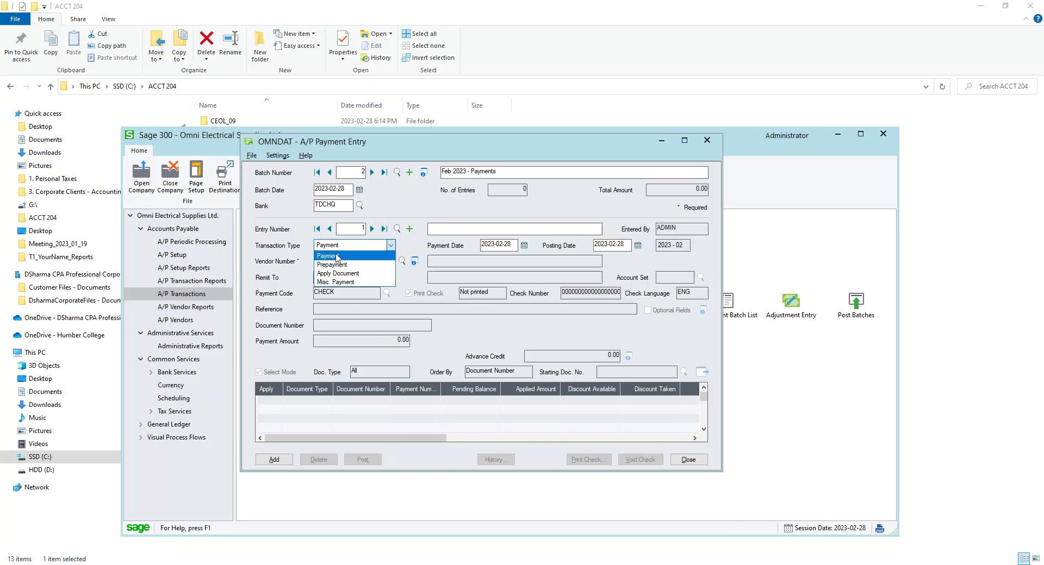
Make entry 1 a Payment dated 2023-02-20 with the description 'Kramdon Tool'.
left_click(336, 256)
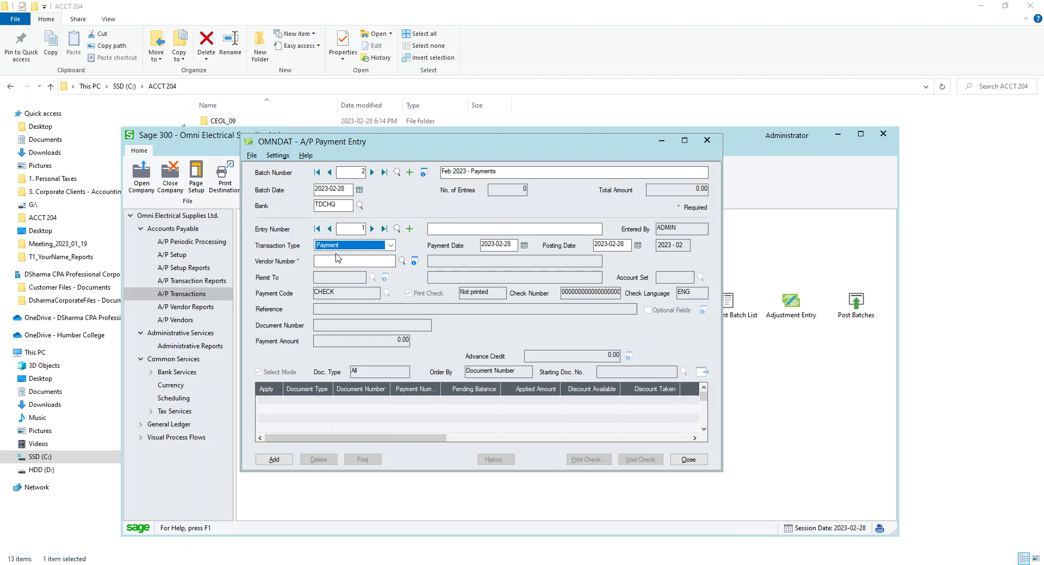
left_click(521, 246)
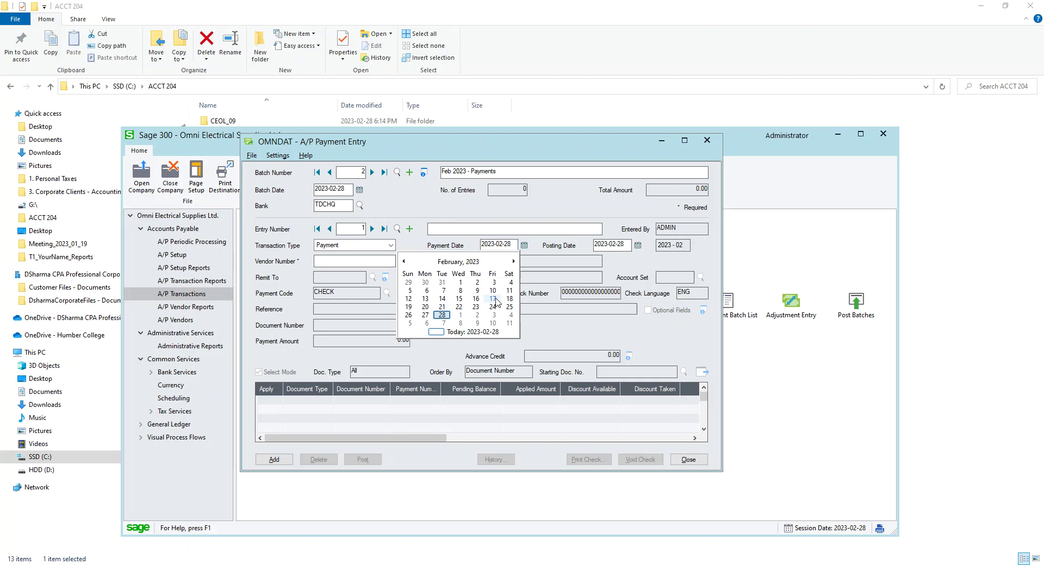
left_click(425, 307)
left_click(451, 229)
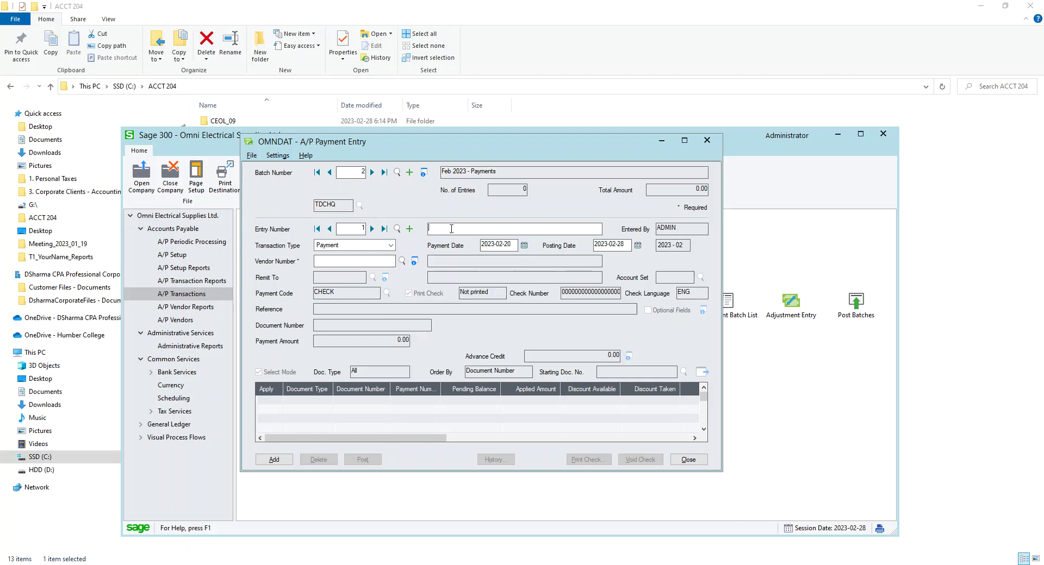
type("Ki")
type("a")
type("mdon T")
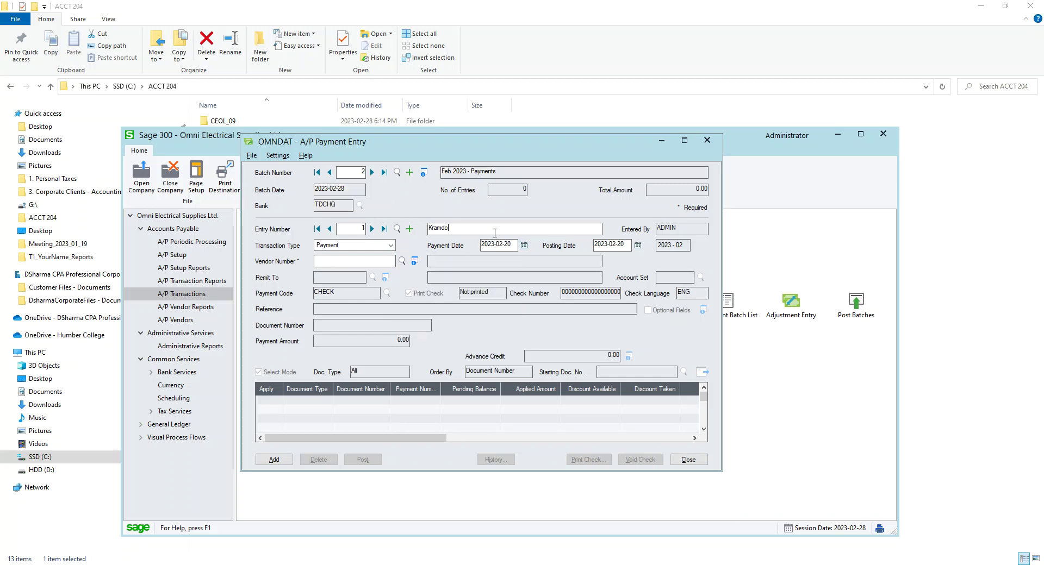
key("Tab")
key("Tab")
key("Tab")
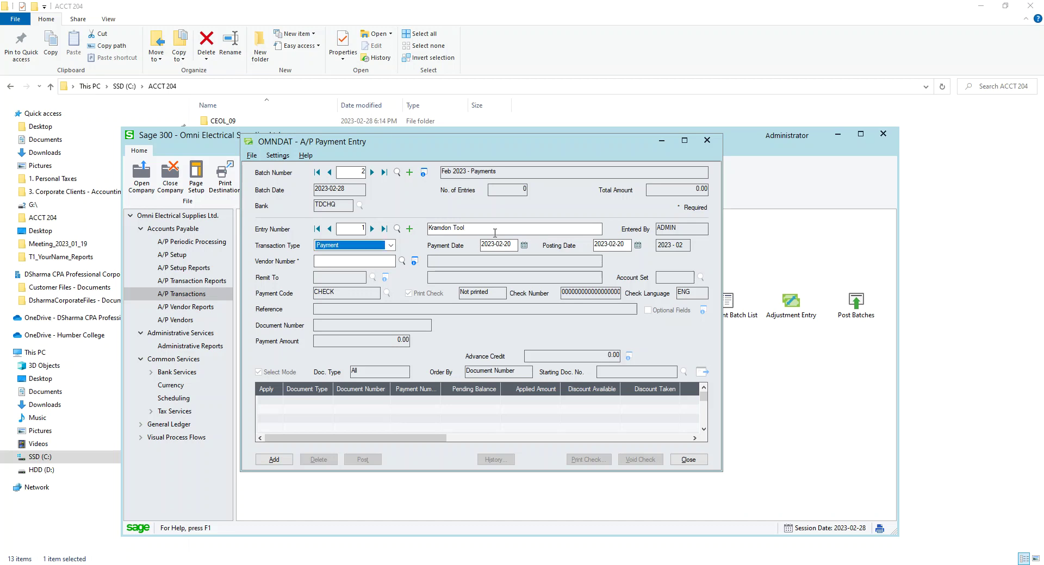
Pick vendor 1000 Kramden Tool & Die from the vendor finder (F5).
left_click(392, 261)
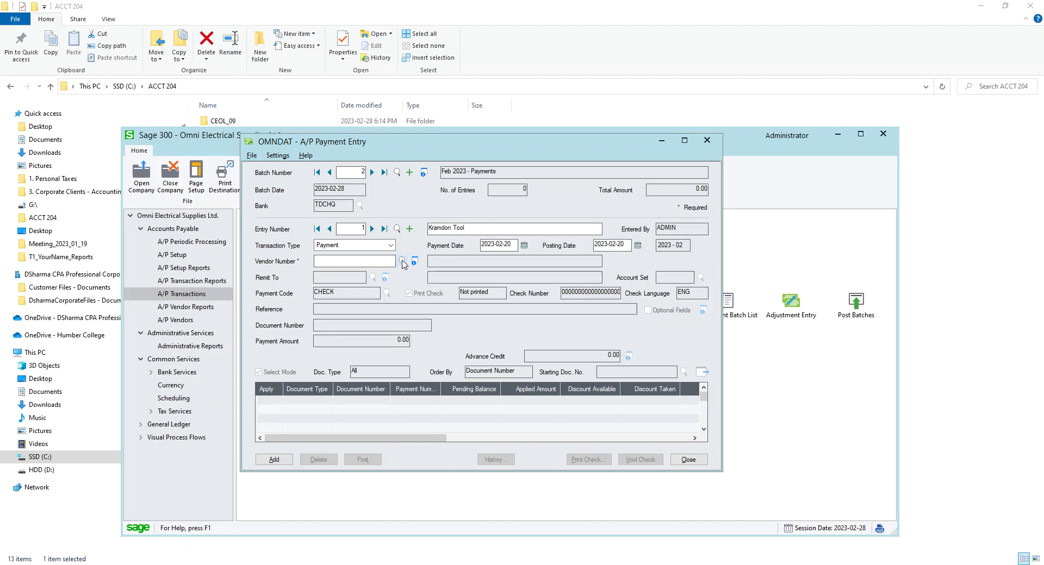
key("F5")
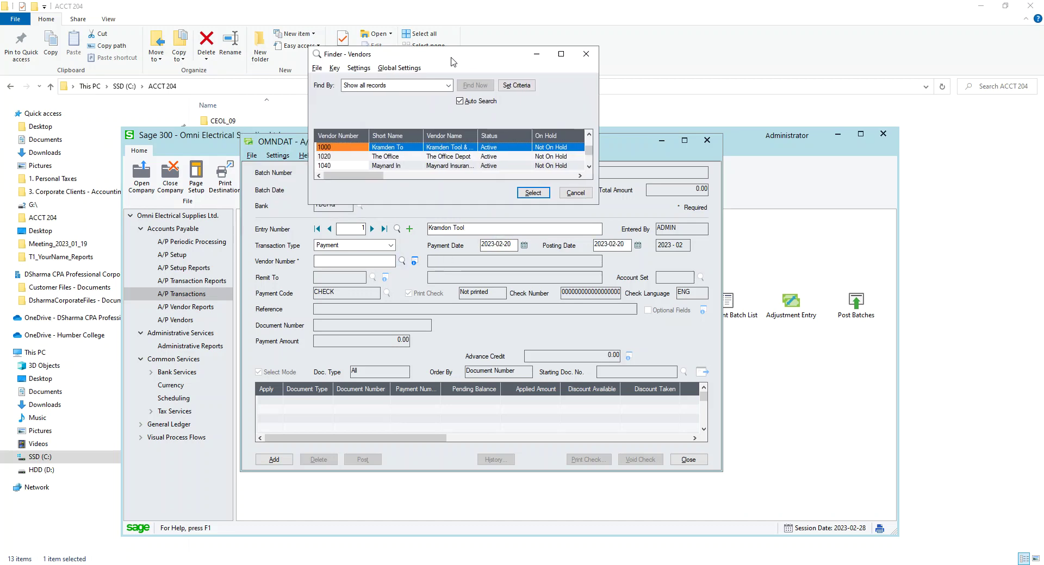
double_click(441, 149)
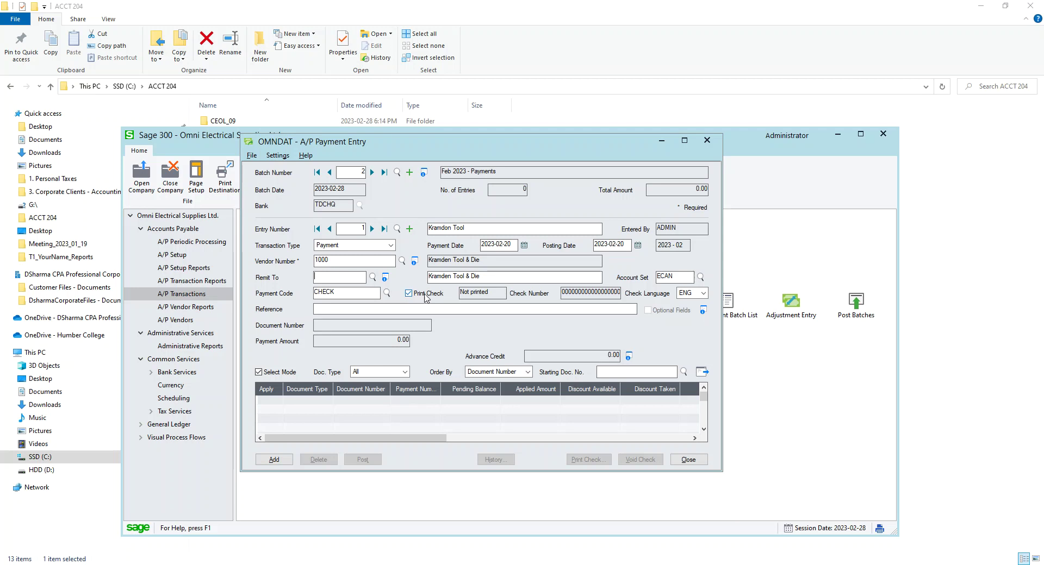
Turn off cheque printing and set check number 101 and reference 101.
left_click(411, 294)
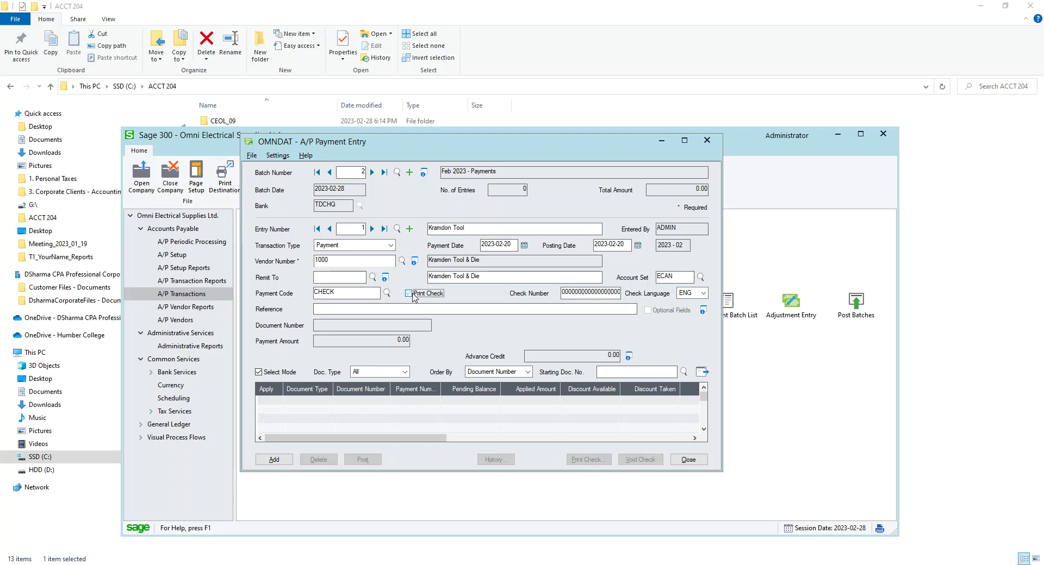
left_click(561, 294)
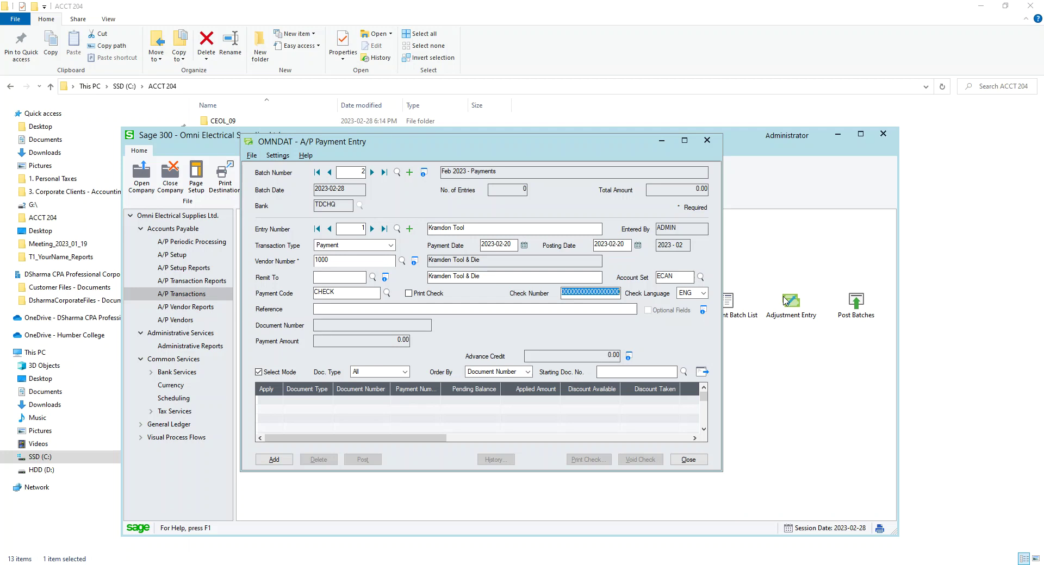
type("101")
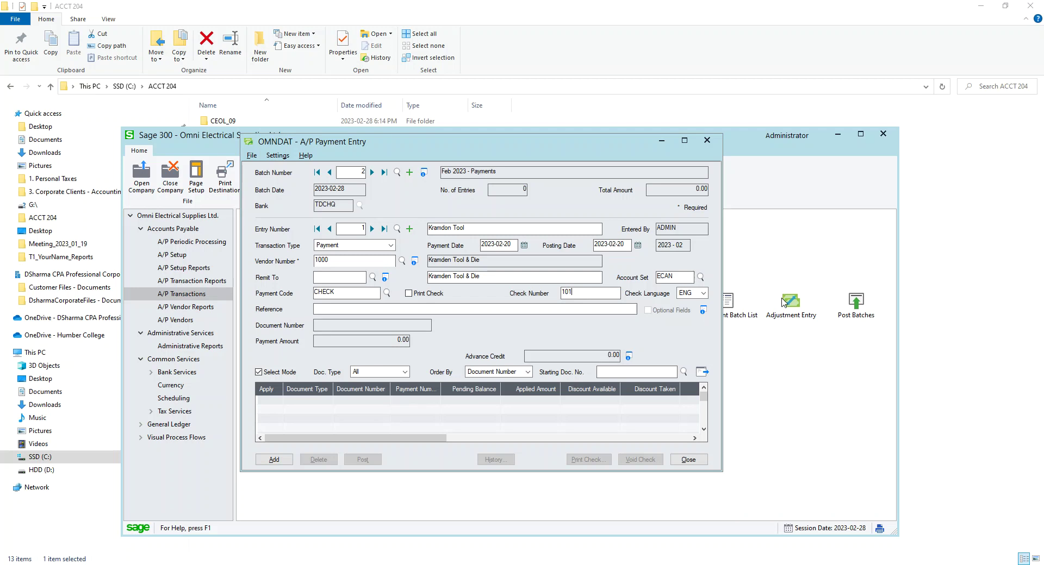
left_click(535, 309)
type("101")
Enlarge the entry window and load Kramden's open invoices 3658, 3692 and 3928.
left_click_drag(718, 472, 812, 535)
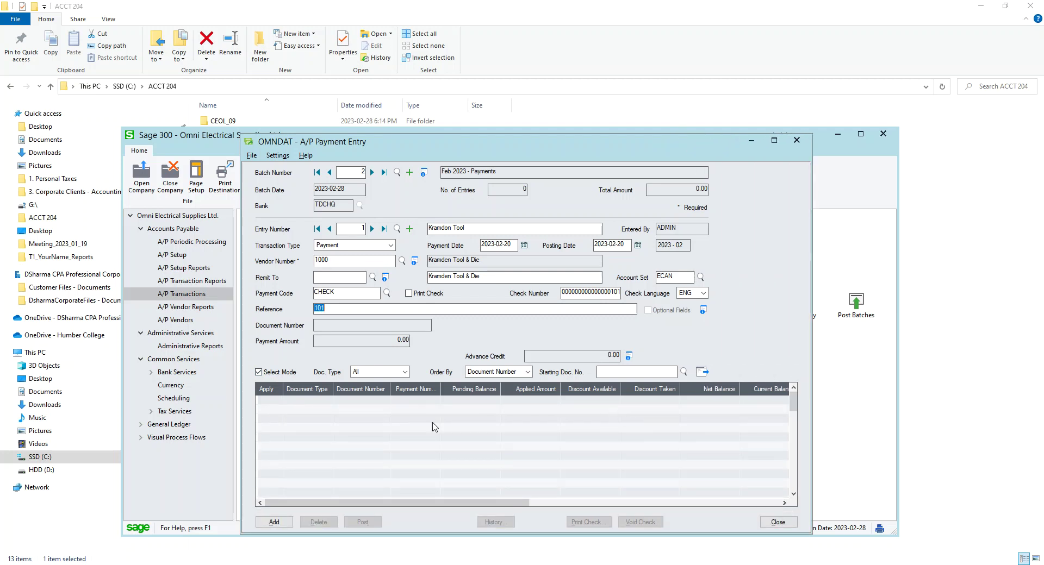
left_click(703, 373)
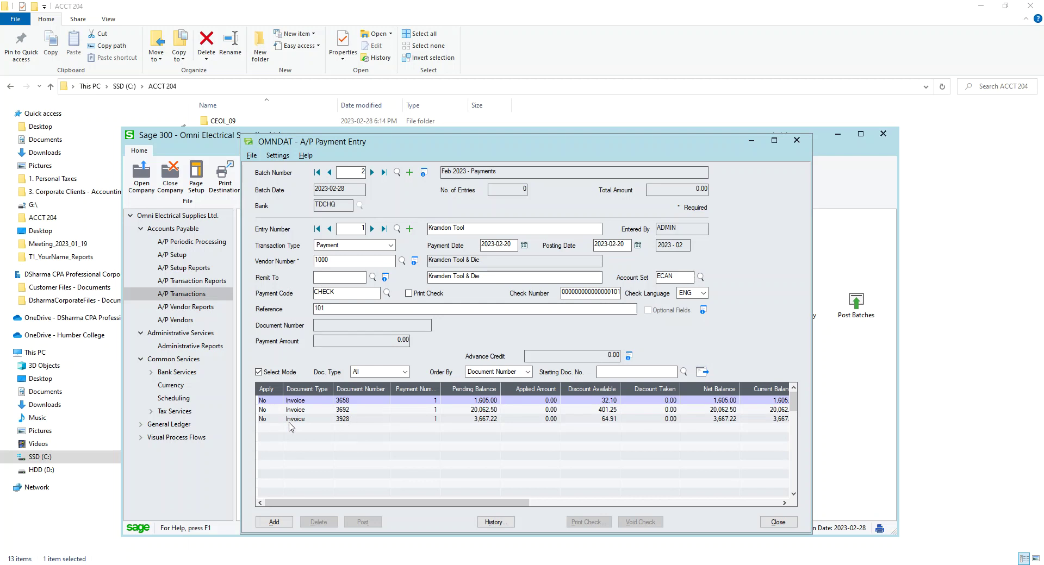
Mark invoice 3658 for payment and try a discount, dismissing the discount-too-large error.
left_click(266, 402)
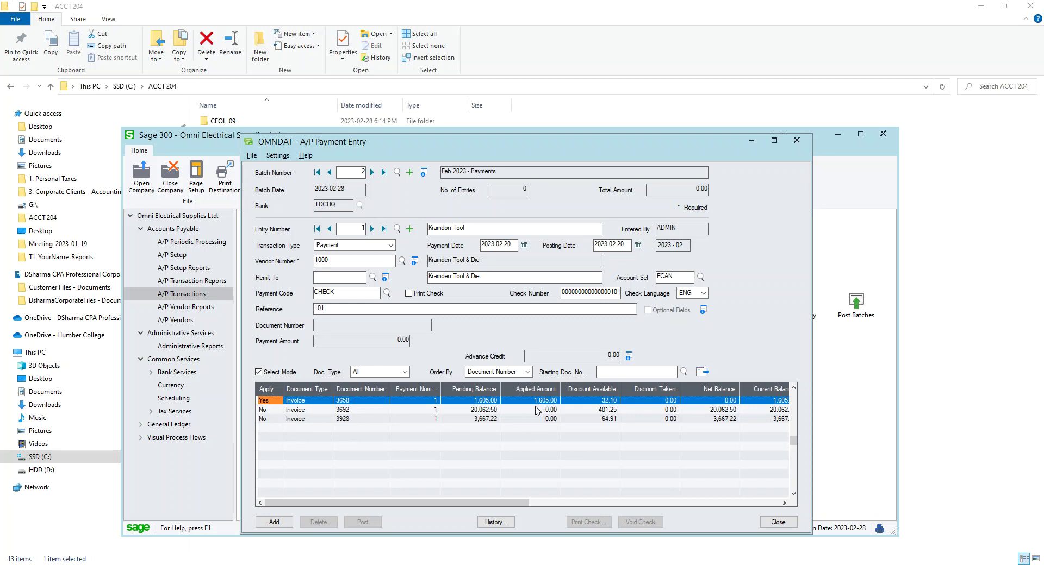
left_click(603, 403)
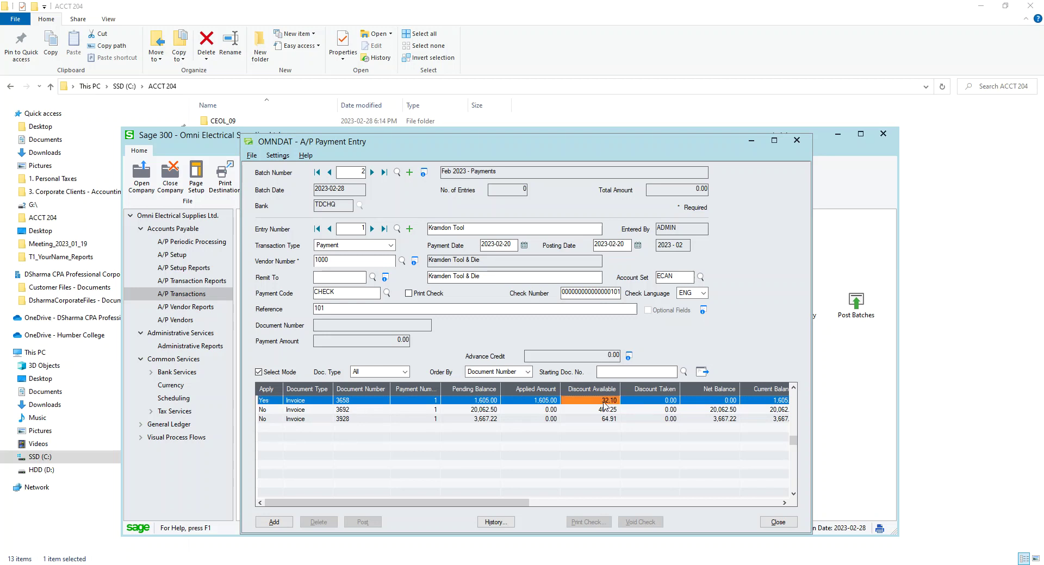
left_click(653, 402)
left_click(652, 401)
type("32.10")
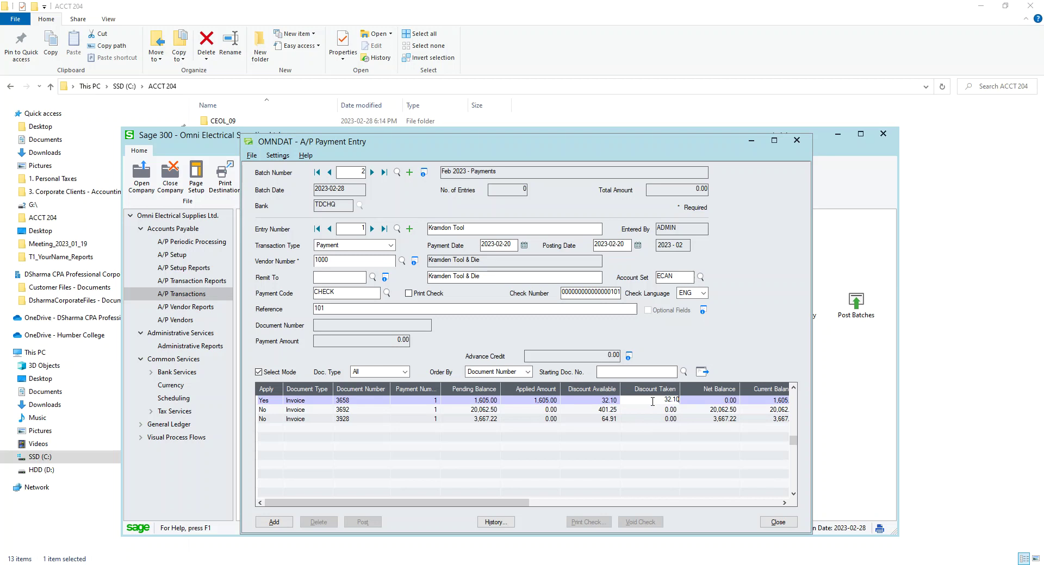
left_click(724, 415)
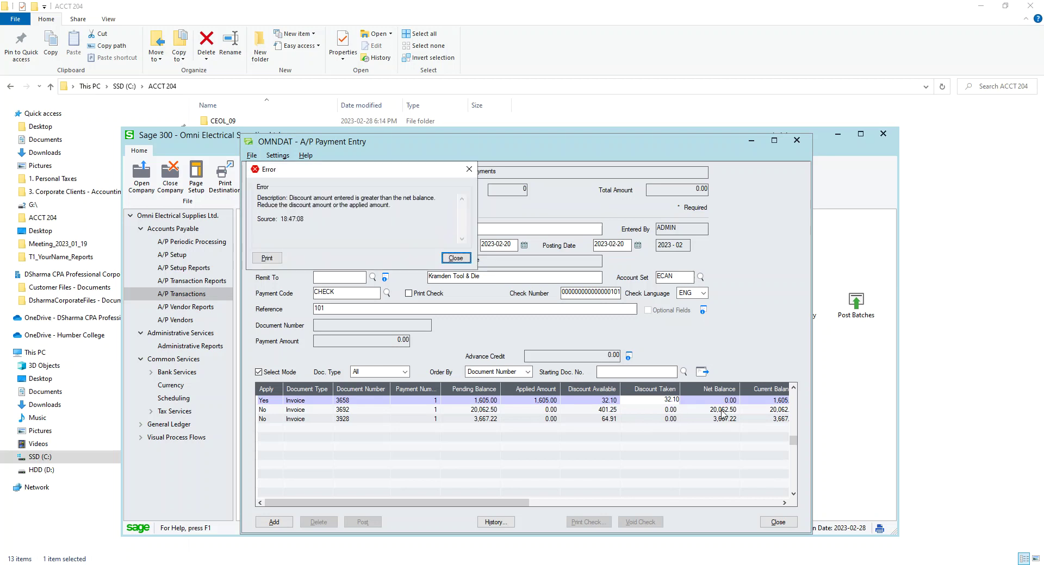
left_click(448, 258)
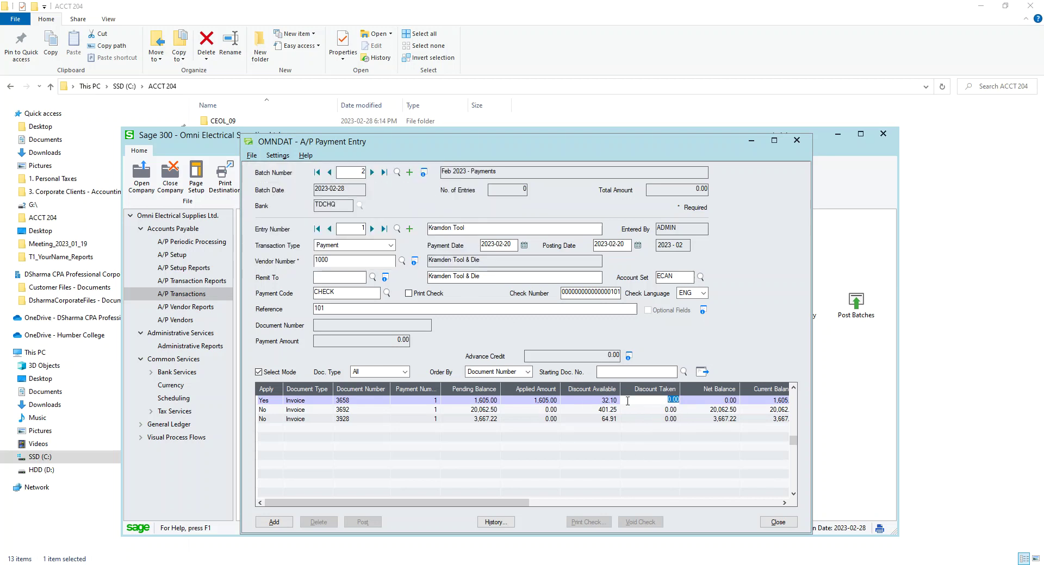
Zero invoice 3658's applied amount, take the 32.10 discount, then apply 1,572.90.
left_click(535, 400)
double_click(534, 400)
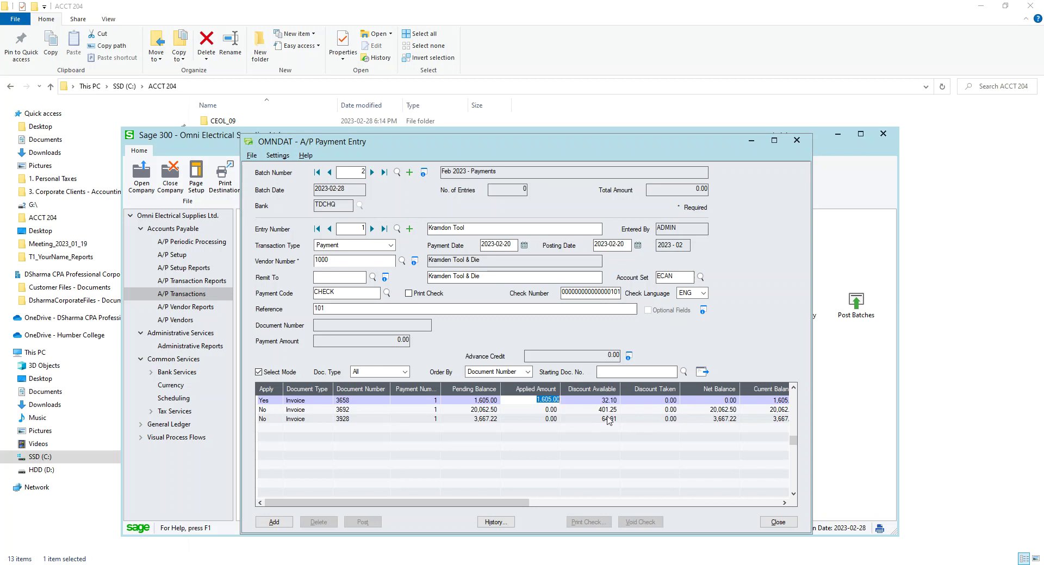
type("0")
double_click(645, 399)
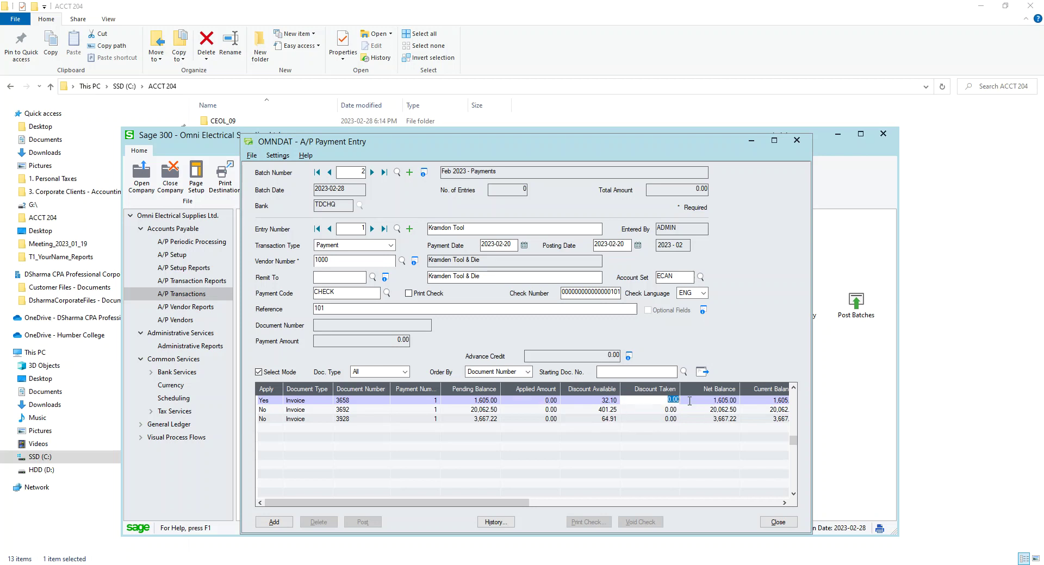
type("32.10")
left_click(661, 410)
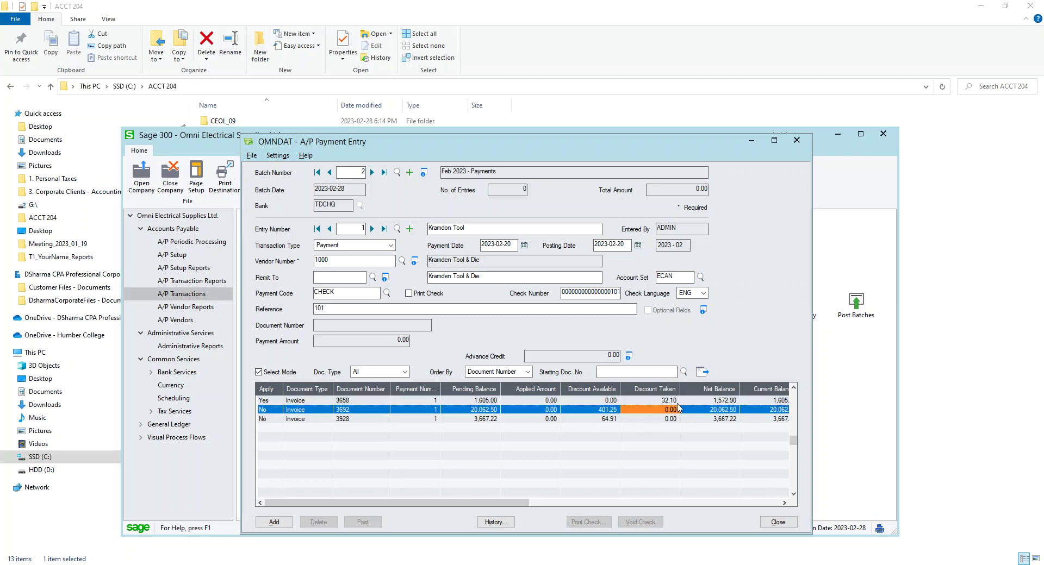
left_click(659, 403)
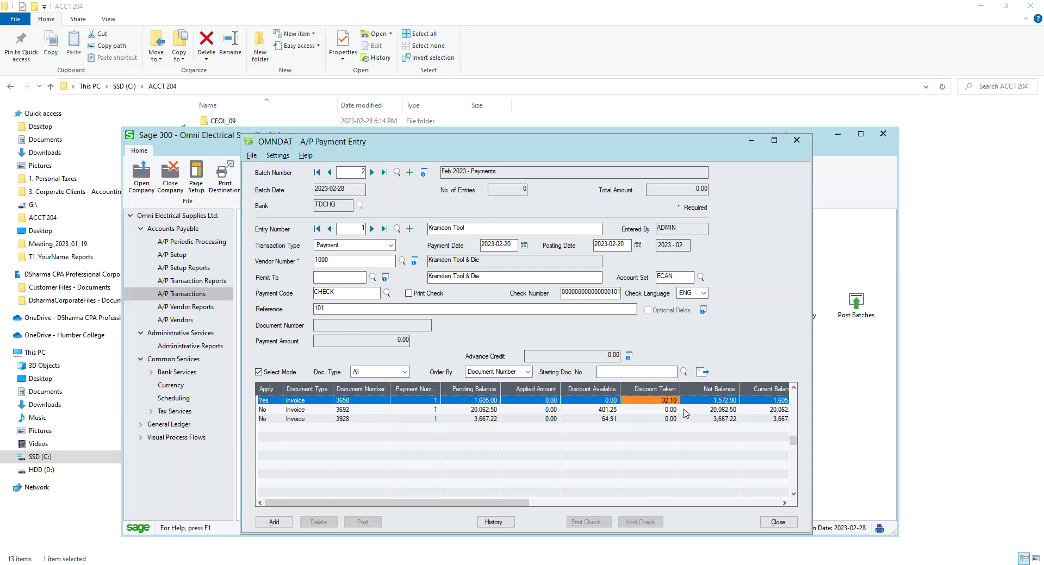
left_click(549, 401)
type("15")
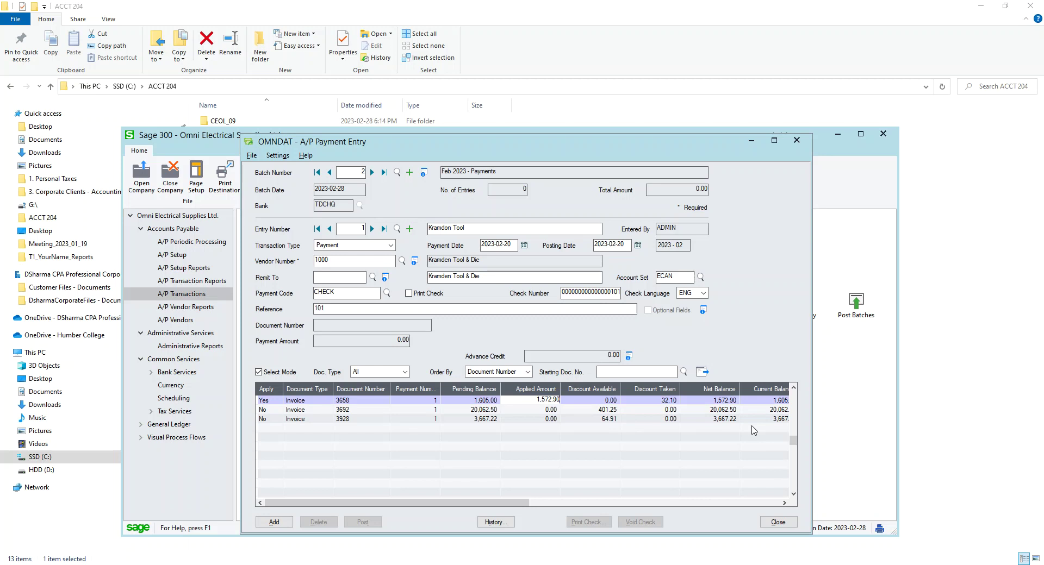
left_click(551, 410)
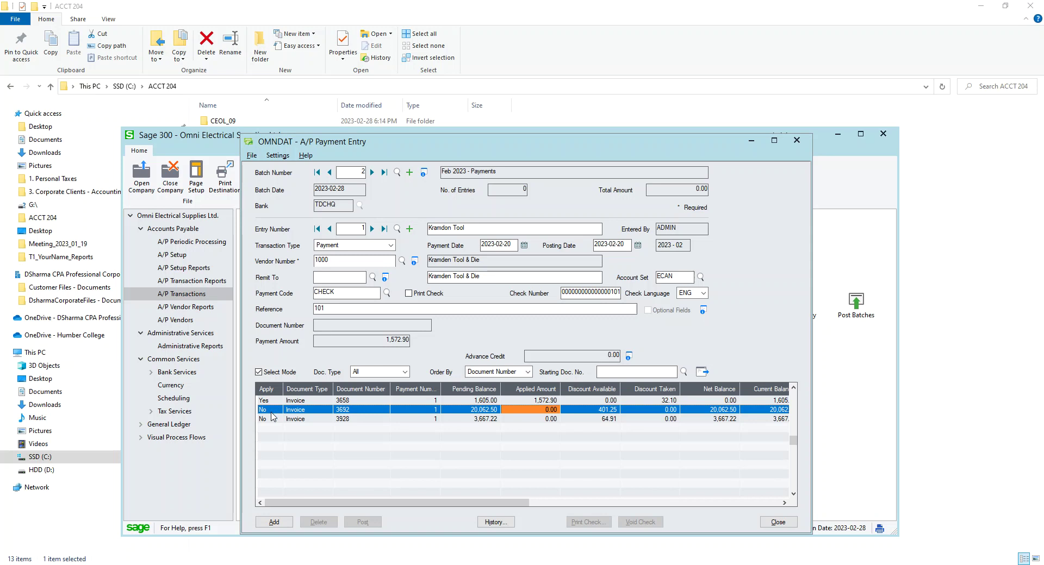
Apply invoice 3692 with a 401.25 discount and 19,661.25 applied, totalling 21,234.15.
double_click(274, 410)
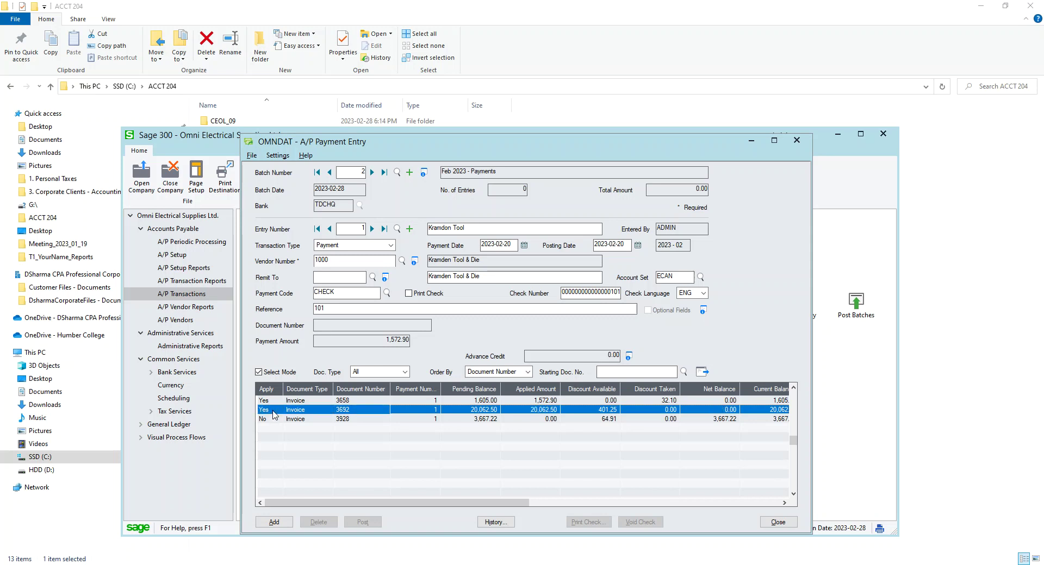
left_click(543, 411)
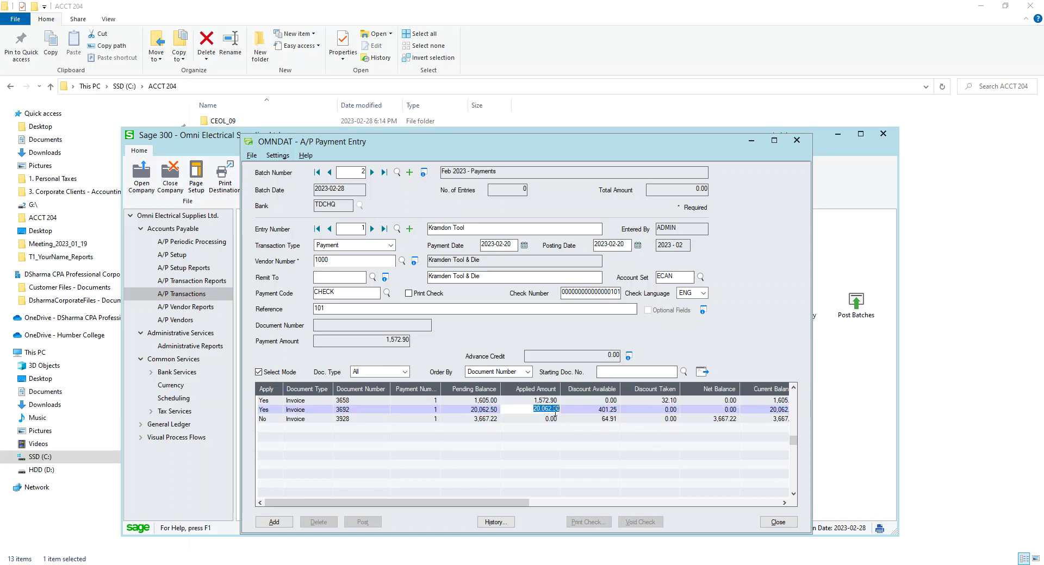
type("0.")
key("Tab")
type("4")
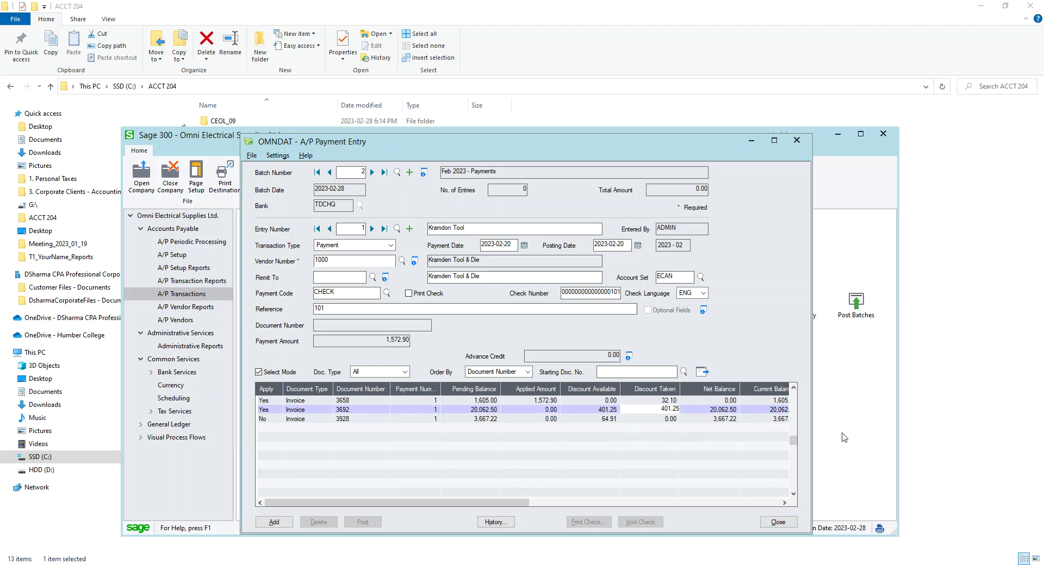
left_click(619, 410)
key("shift+Tab")
type("19,661.25")
key("Up")
left_click(655, 409)
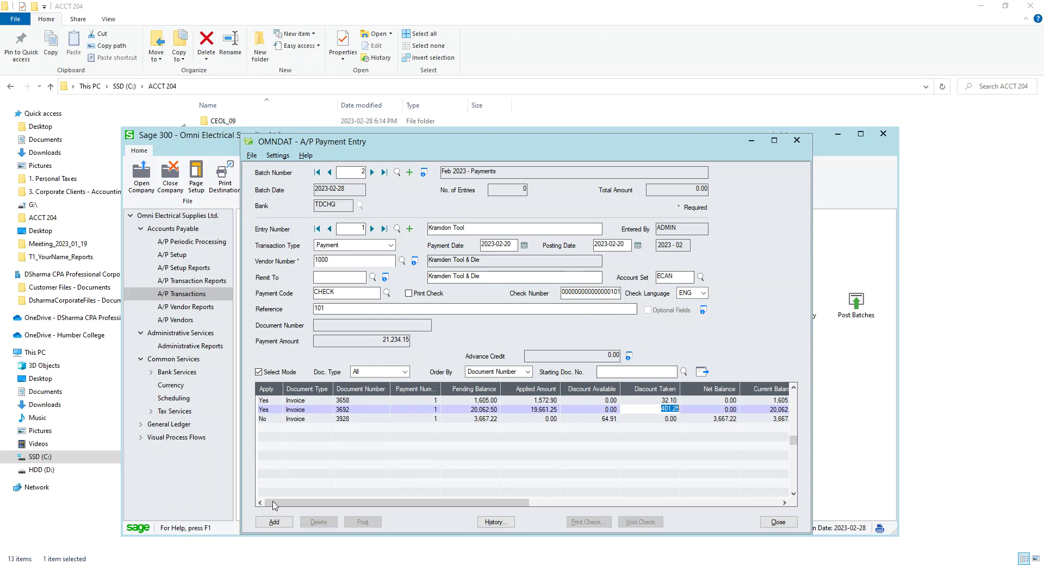
Add the Kramden payment to batch 2 and close the remit-to location warning.
left_click(269, 525)
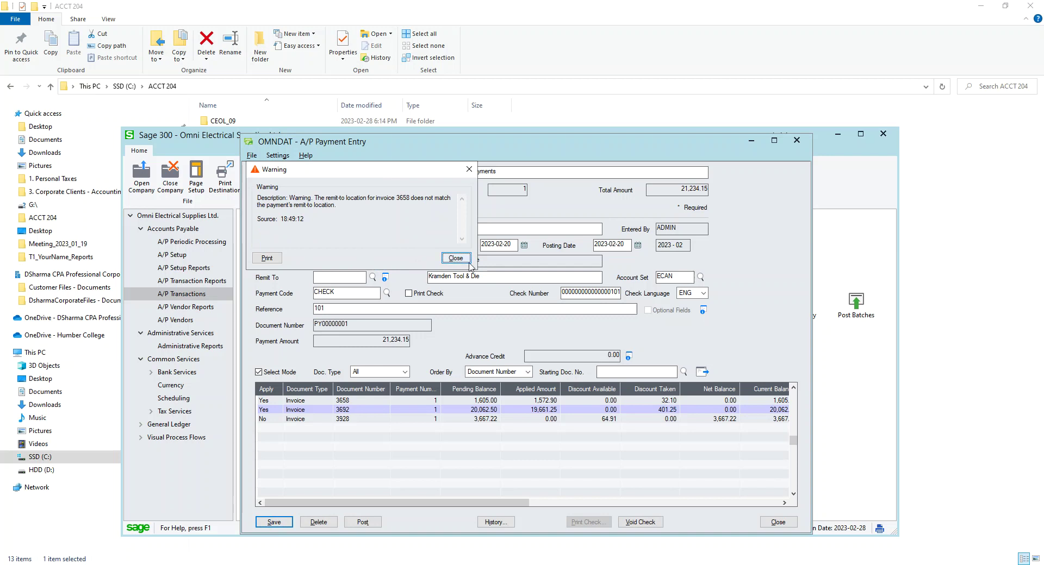
left_click(467, 260)
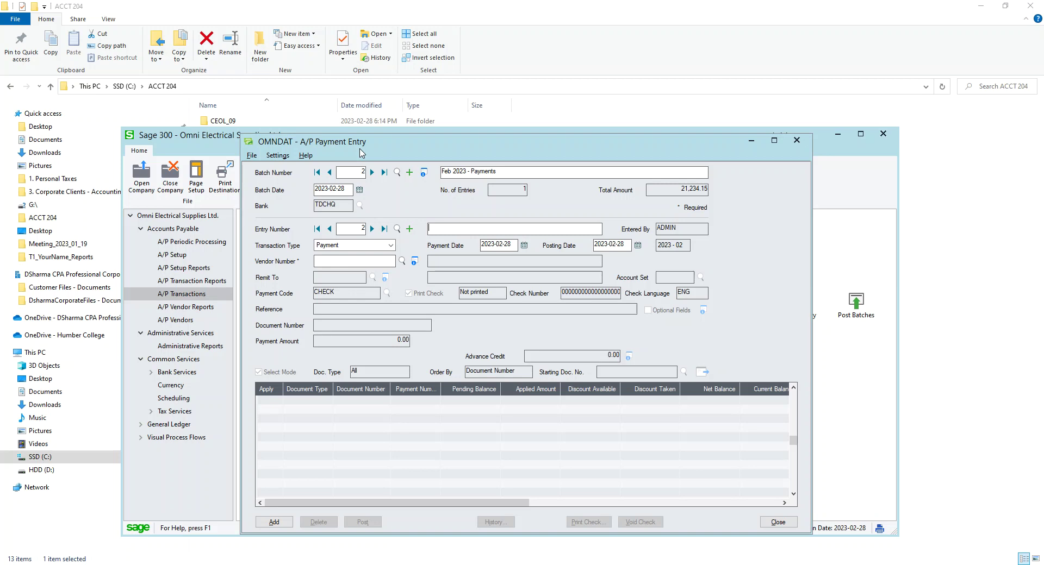
Make entry 2 a Prepayment with the payment date 20 February 2023.
left_click(391, 245)
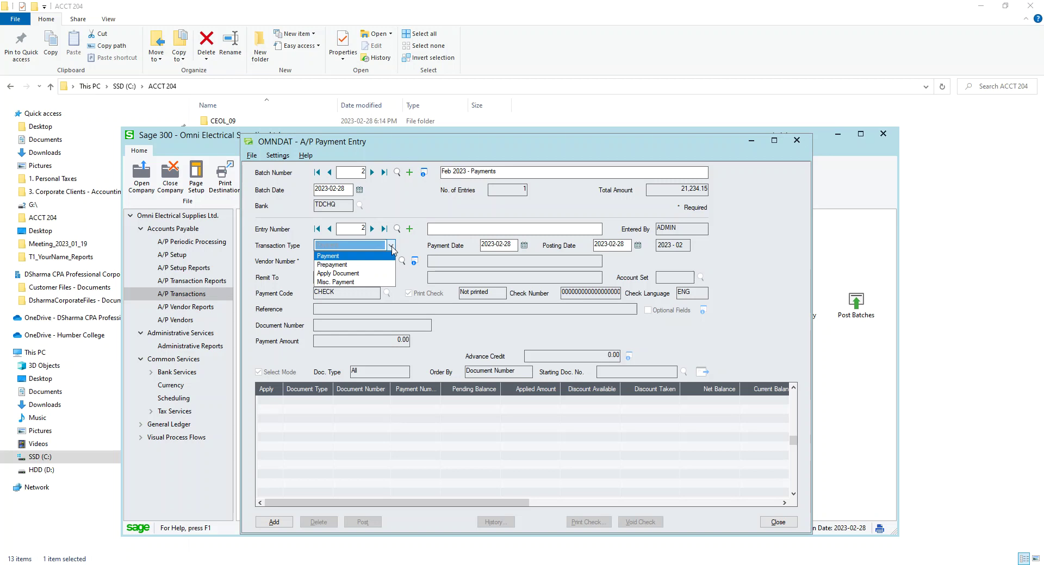
left_click(359, 265)
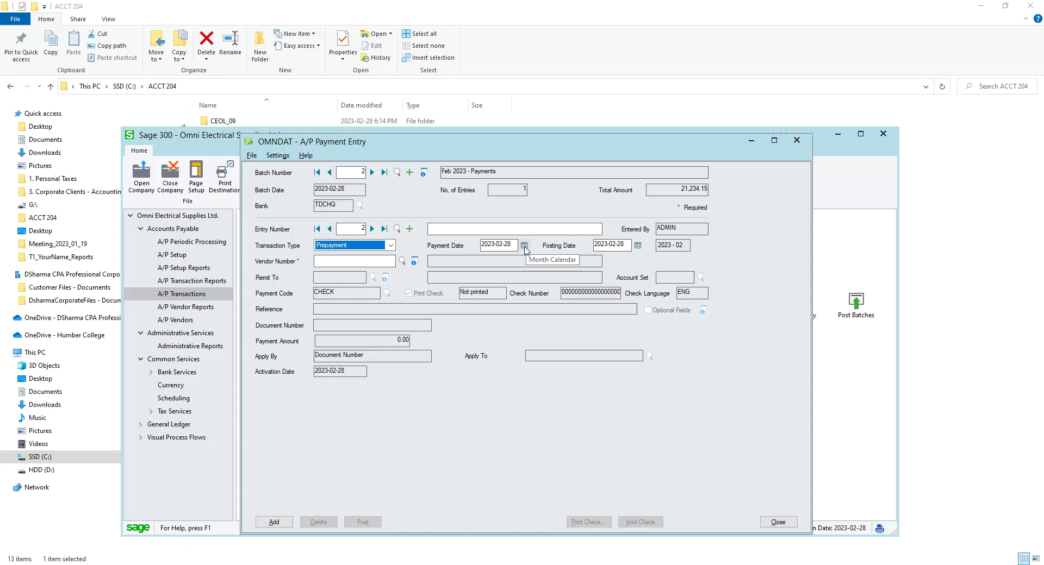
left_click(524, 245)
left_click(425, 306)
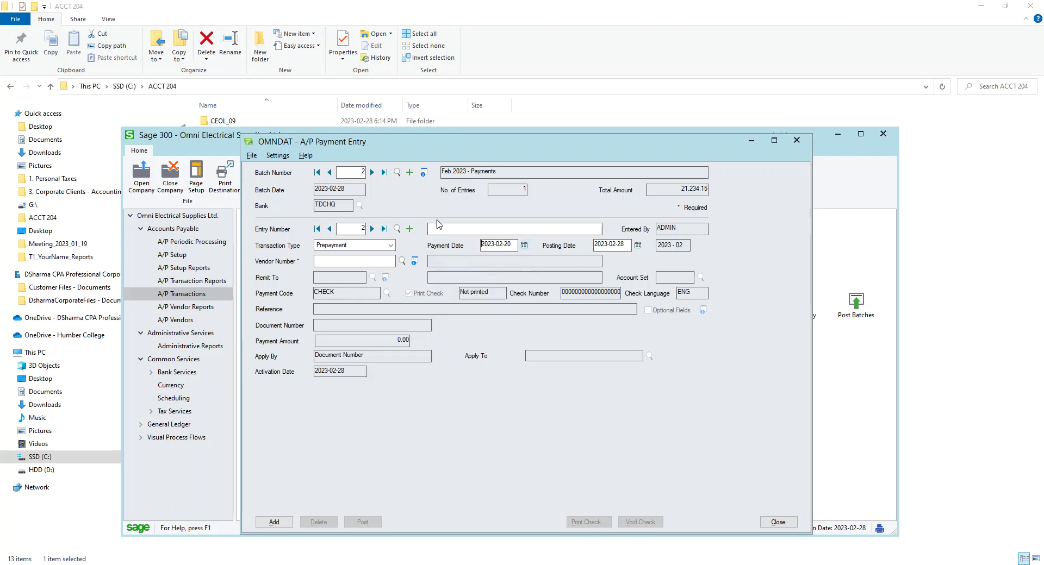
left_click(374, 259)
Select vendor 2000 Kingsway Transit, describe it as 'Prepayment', and enter 2,000.00.
left_click(402, 261)
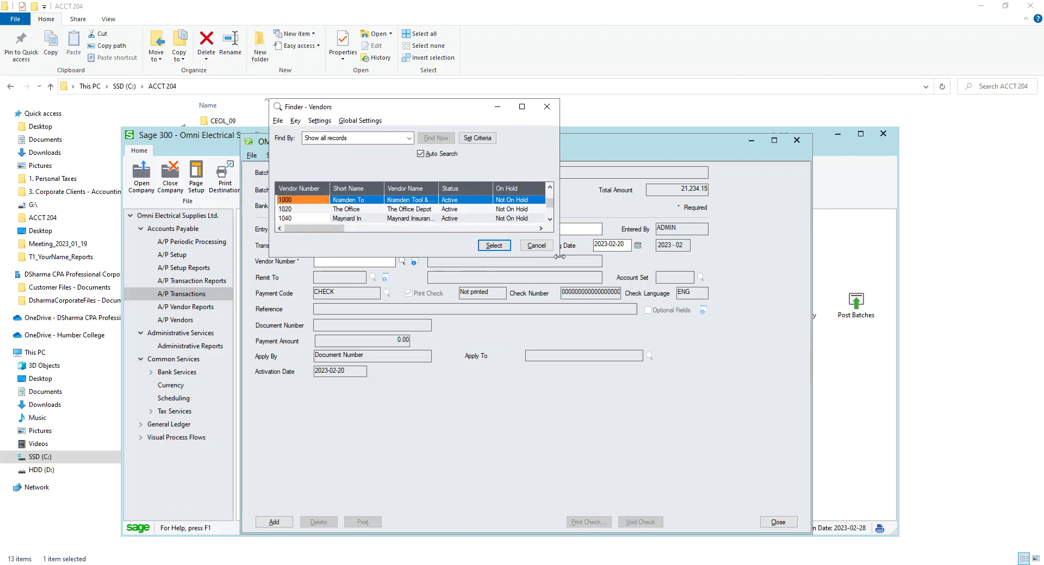
left_click_drag(560, 256, 623, 382)
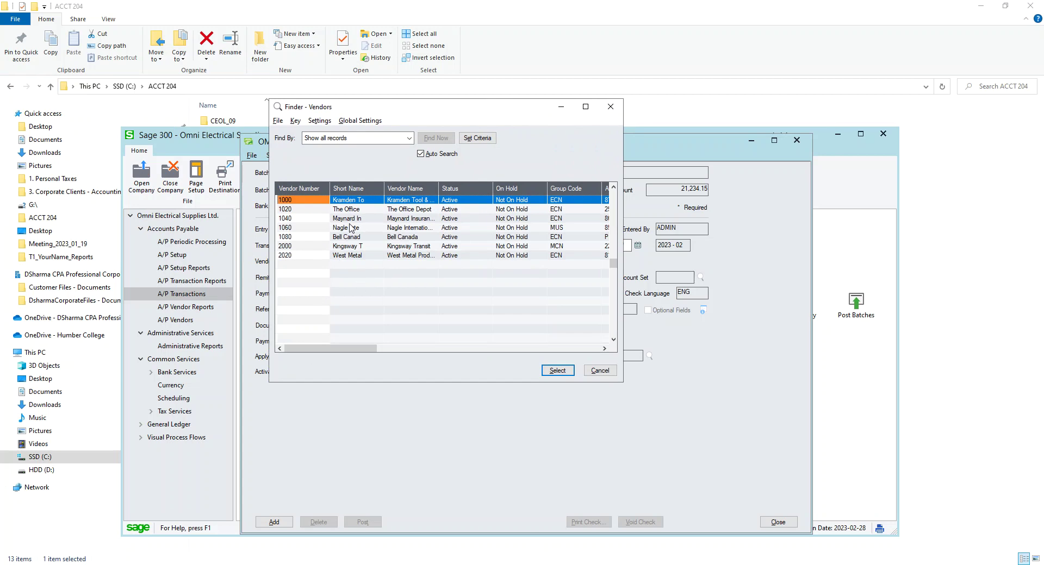
left_click(399, 248)
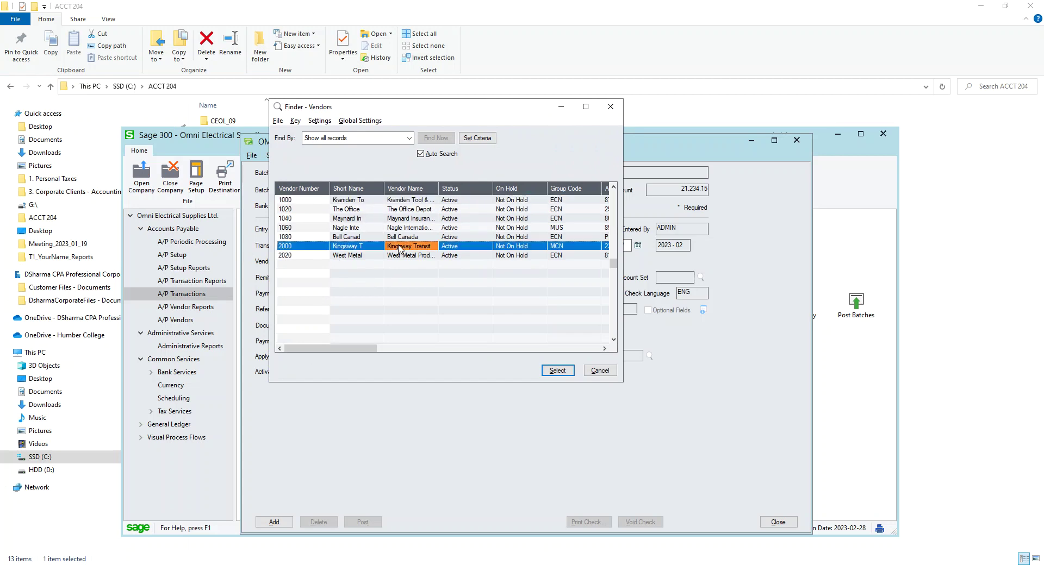
left_click(568, 370)
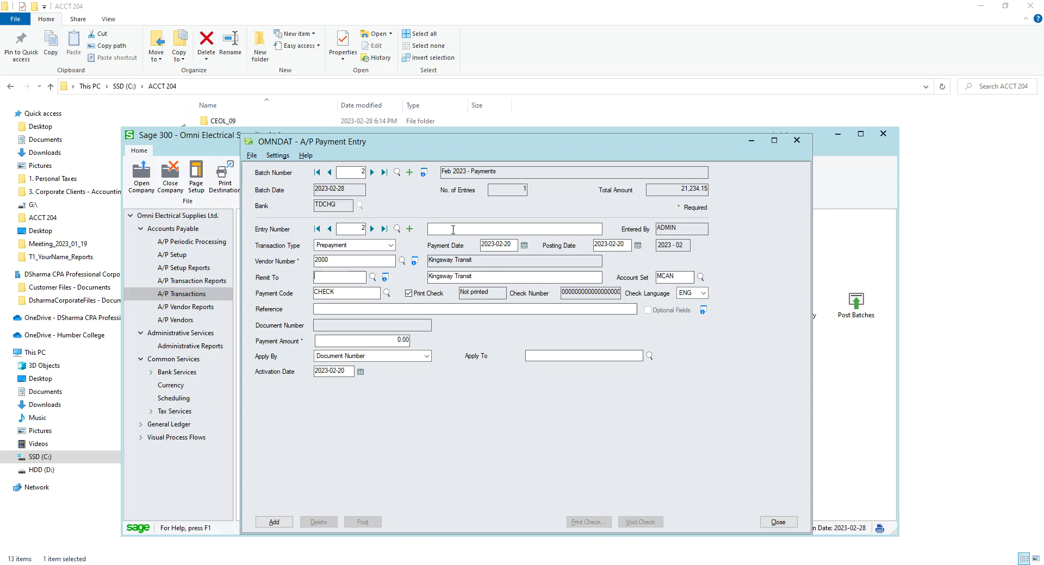
type("Prepayment")
left_click(380, 341)
type("2000")
key("Tab")
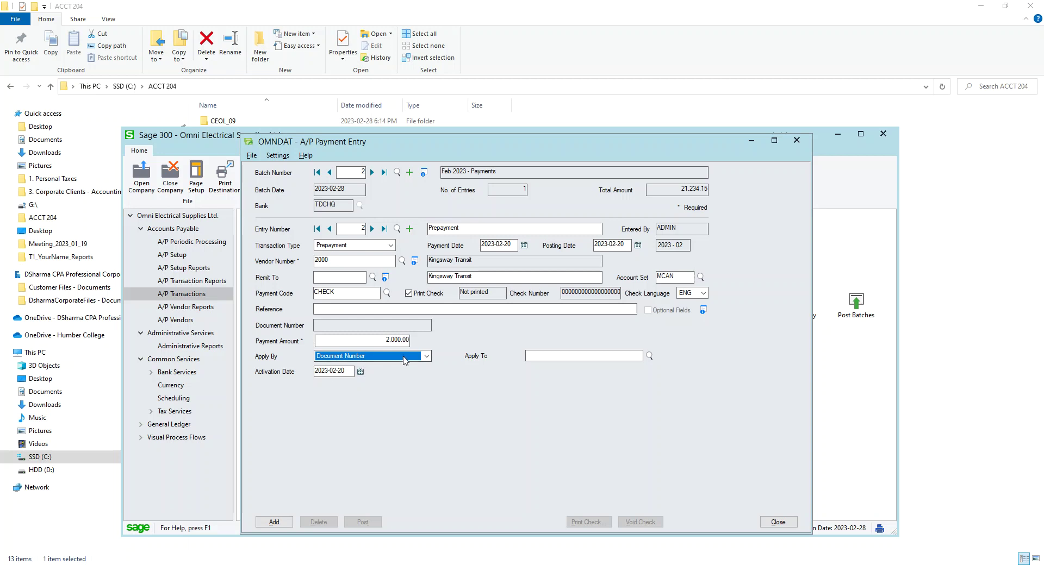
Apply the Kingsway Transit prepayment by PO Number to PO1010 and add it to the batch.
left_click(426, 357)
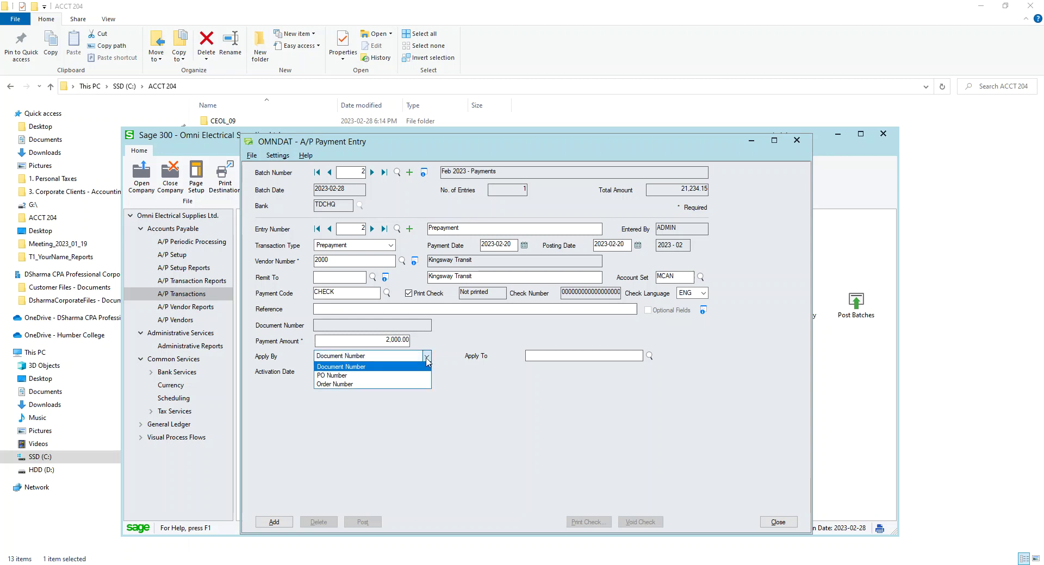
left_click(378, 381)
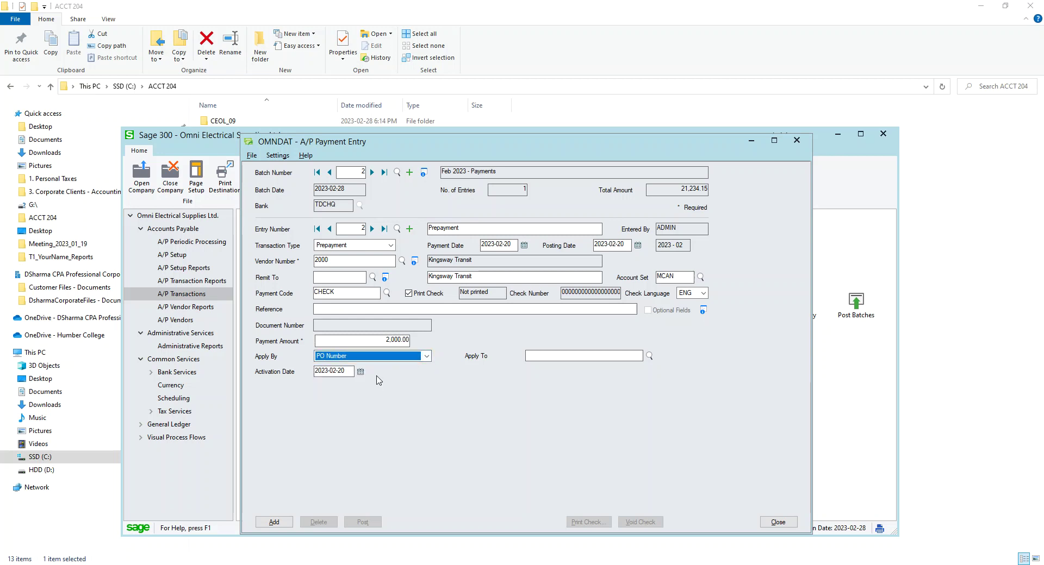
left_click(562, 357)
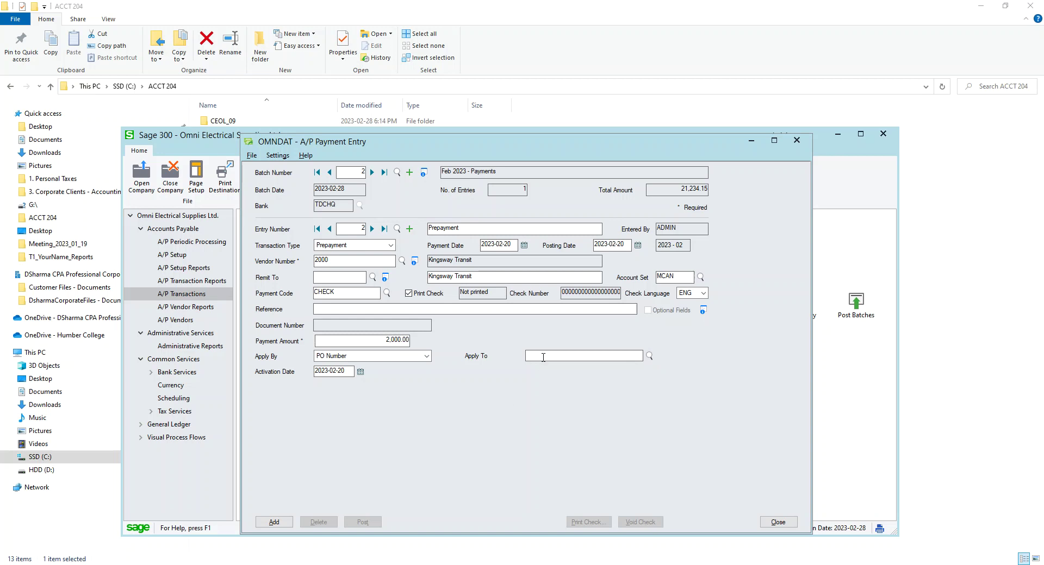
type("PO1010")
left_click(274, 523)
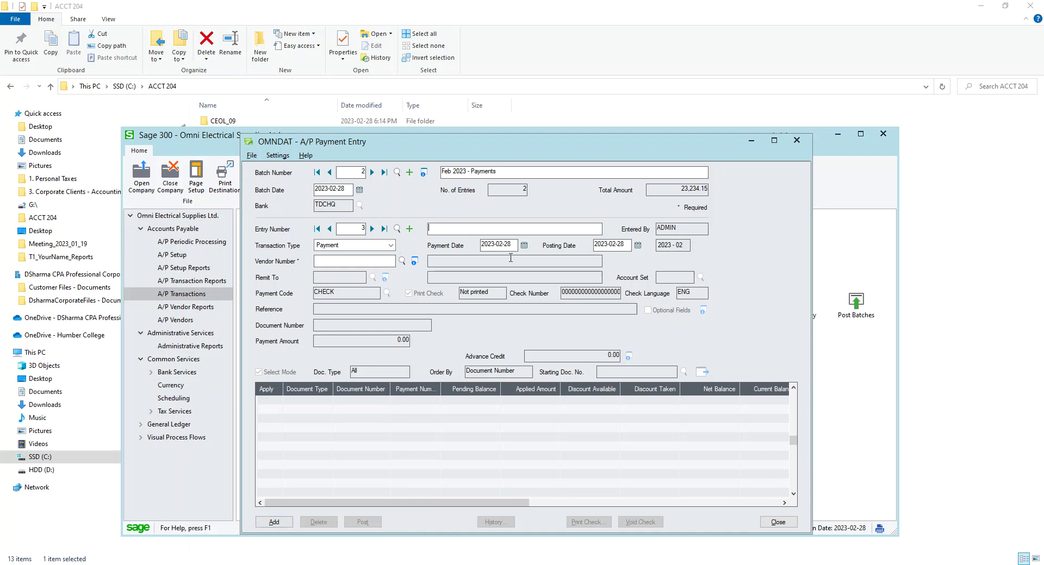
Make entry 3 an Apply Document transaction described 'Applying CR note'.
left_click(391, 245)
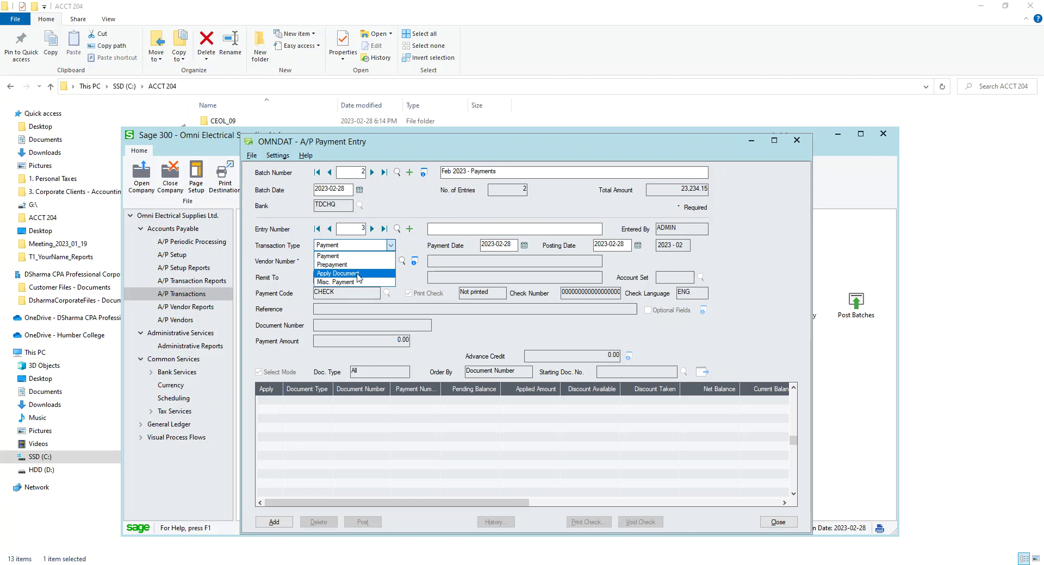
left_click(338, 273)
left_click(467, 231)
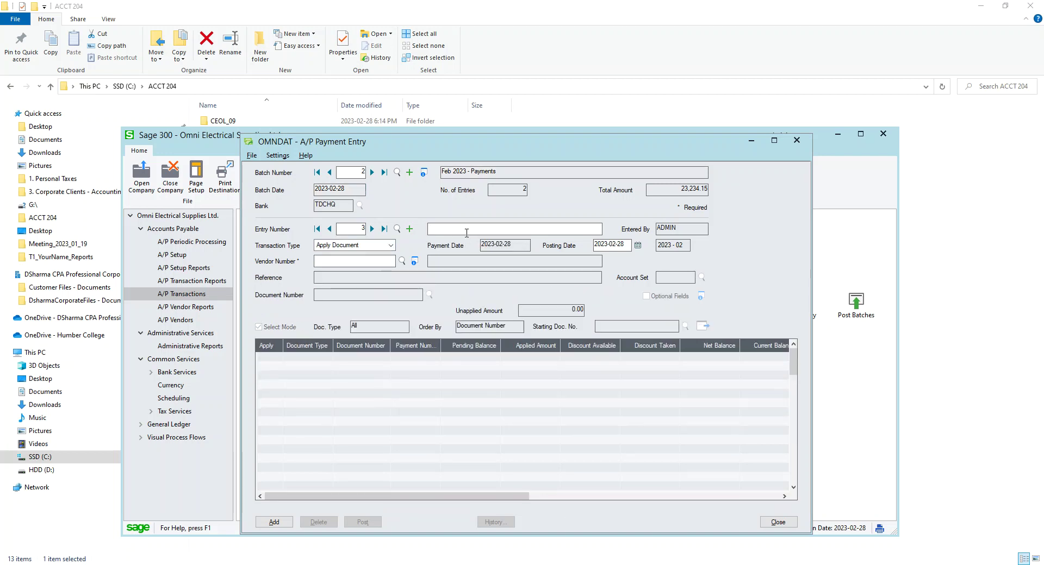
type("Applying CR note")
key("Tab")
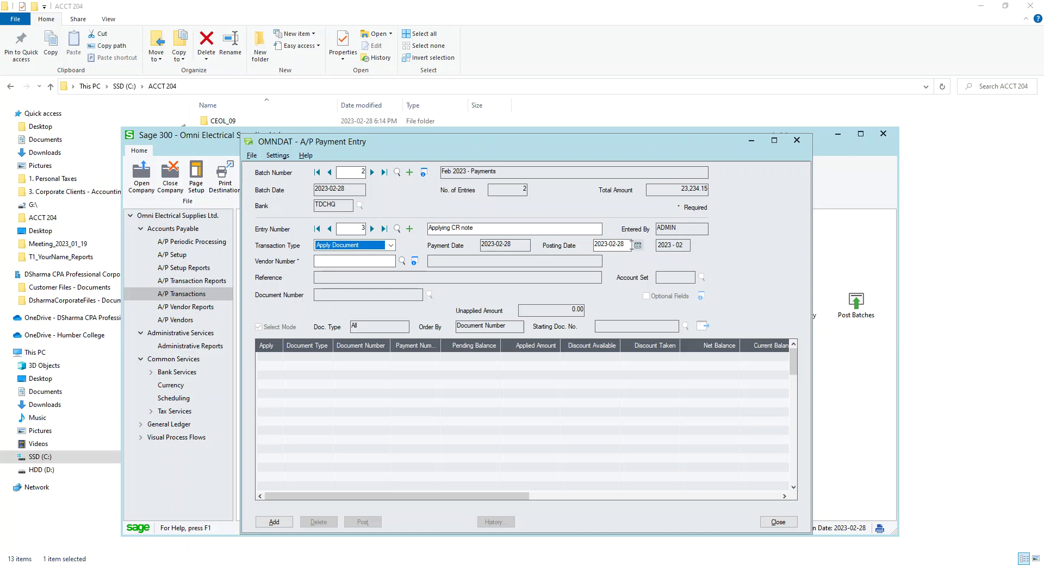
Set the posting date to 2023-02-20 and the vendor to 2020, West Metal Products.
left_click(637, 245)
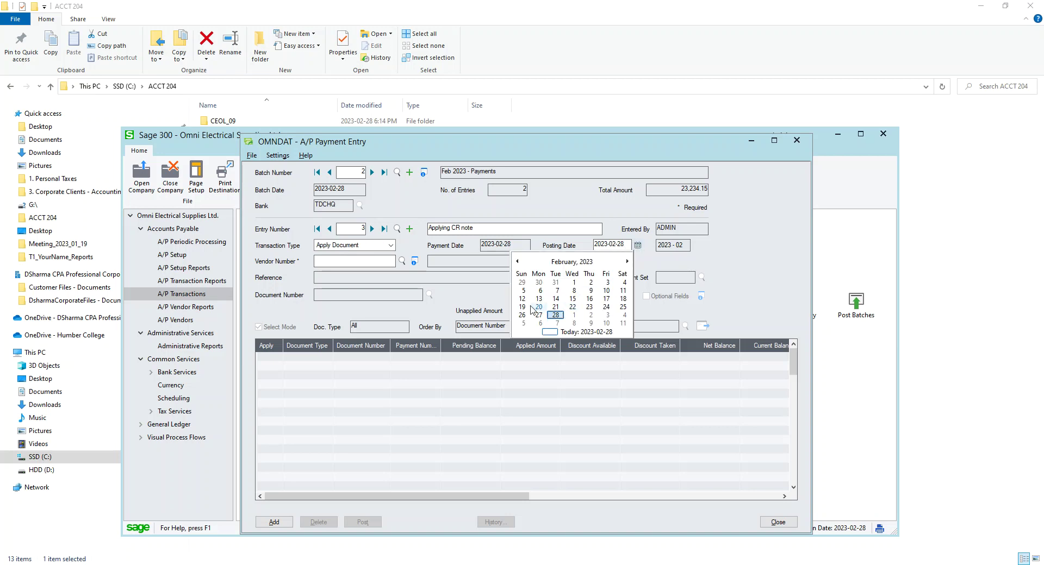
left_click(539, 307)
left_click(380, 265)
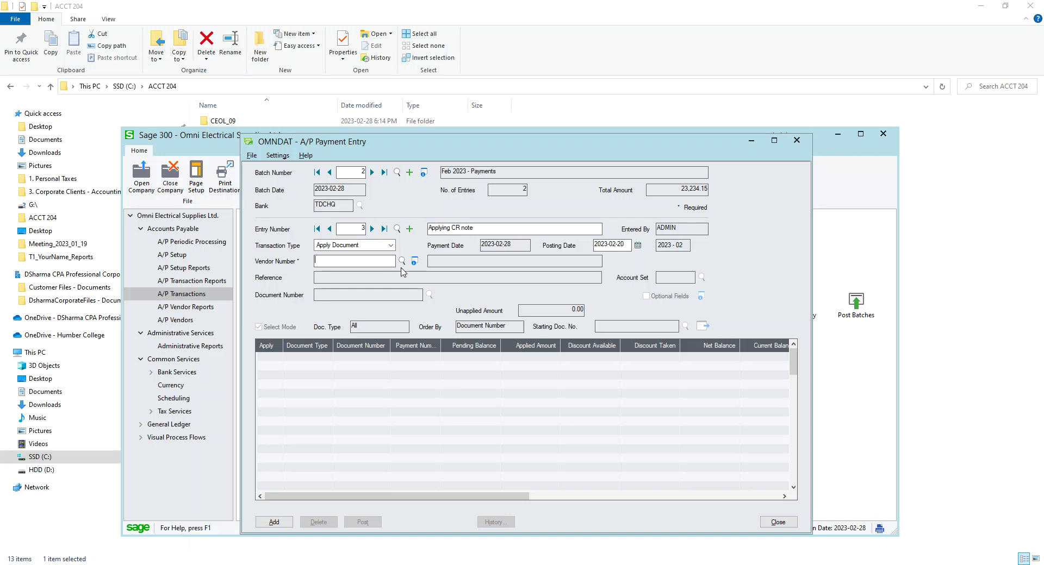
left_click(403, 261)
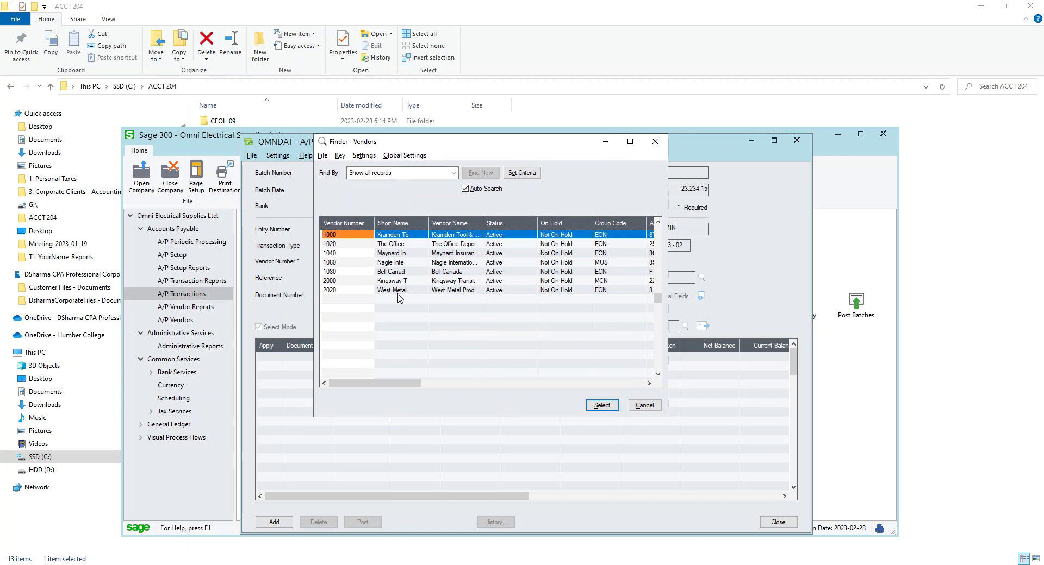
left_click(400, 291)
left_click(602, 406)
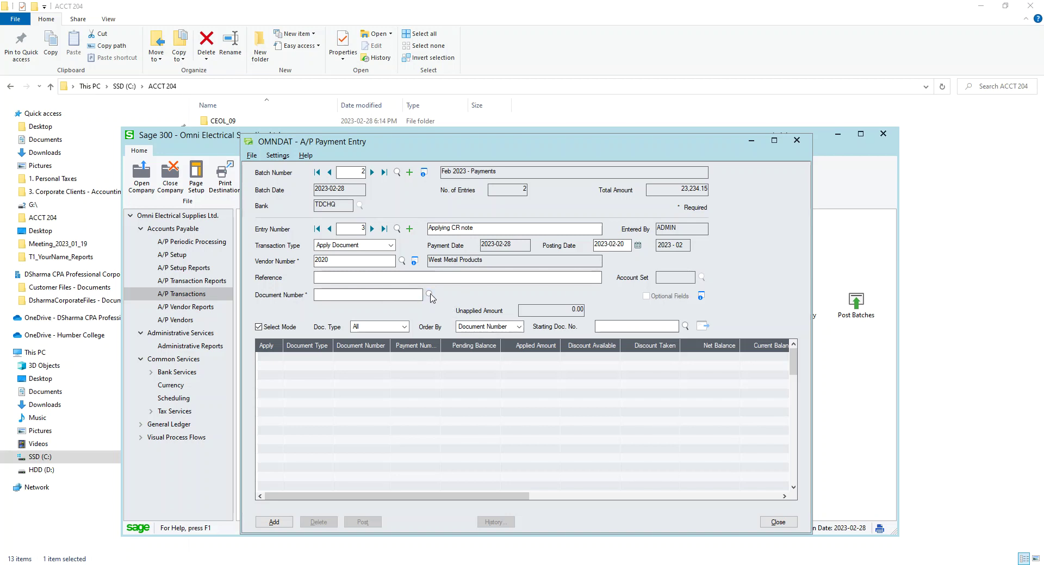
Choose credit note CR 5263 as the applied document and load invoices Z55268 and Z55529.
key("F5")
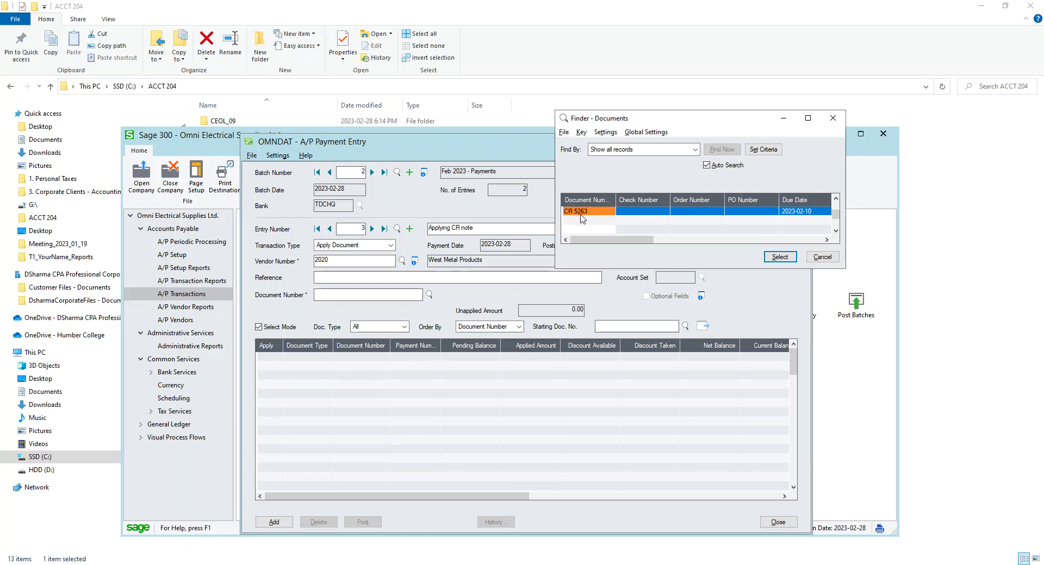
left_click(778, 258)
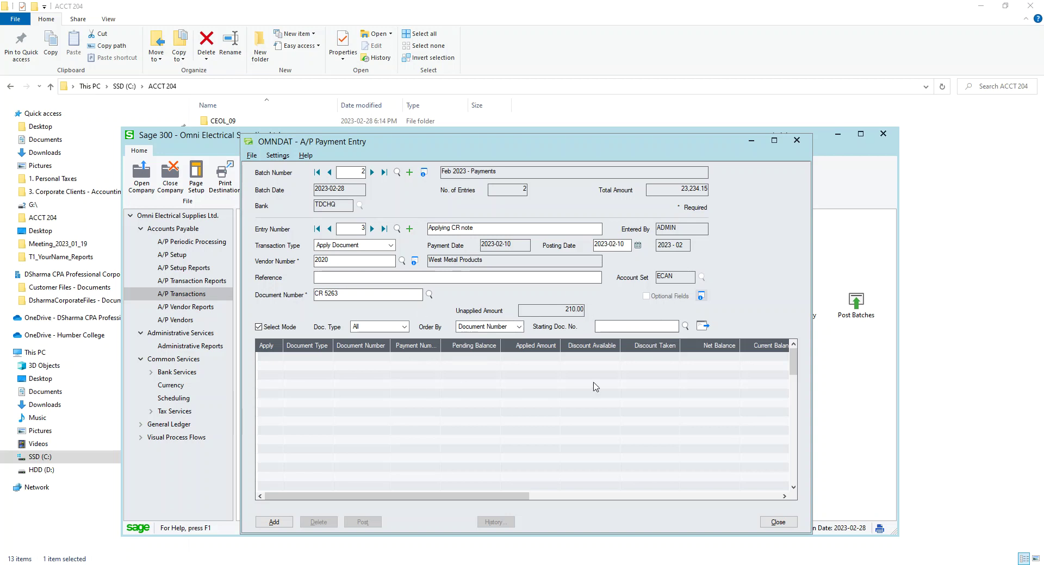
left_click(703, 326)
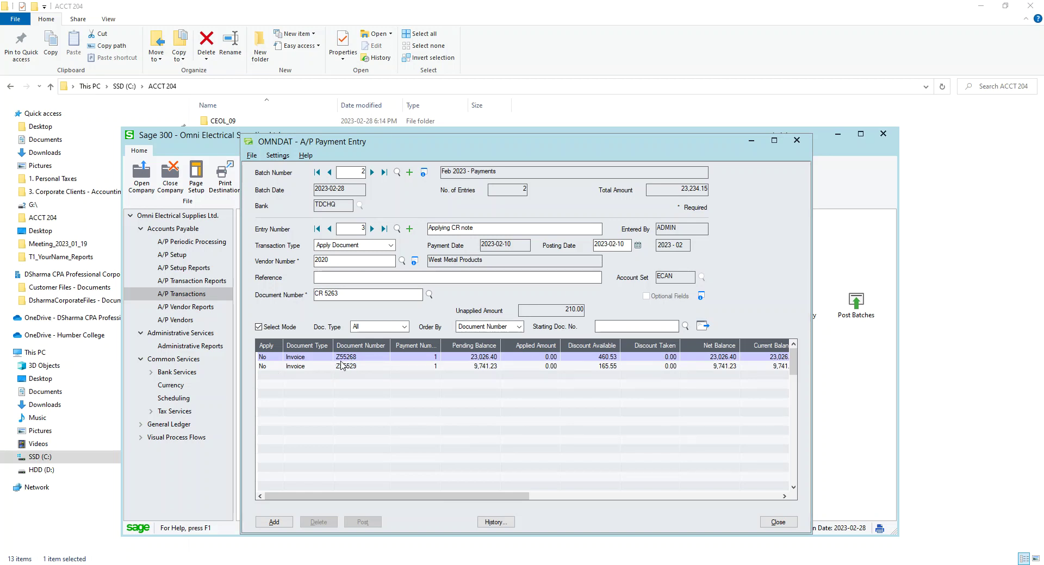
Set invoice Z55268's Apply to Yes, applying 210.00 from the credit note.
left_click(266, 358)
double_click(268, 359)
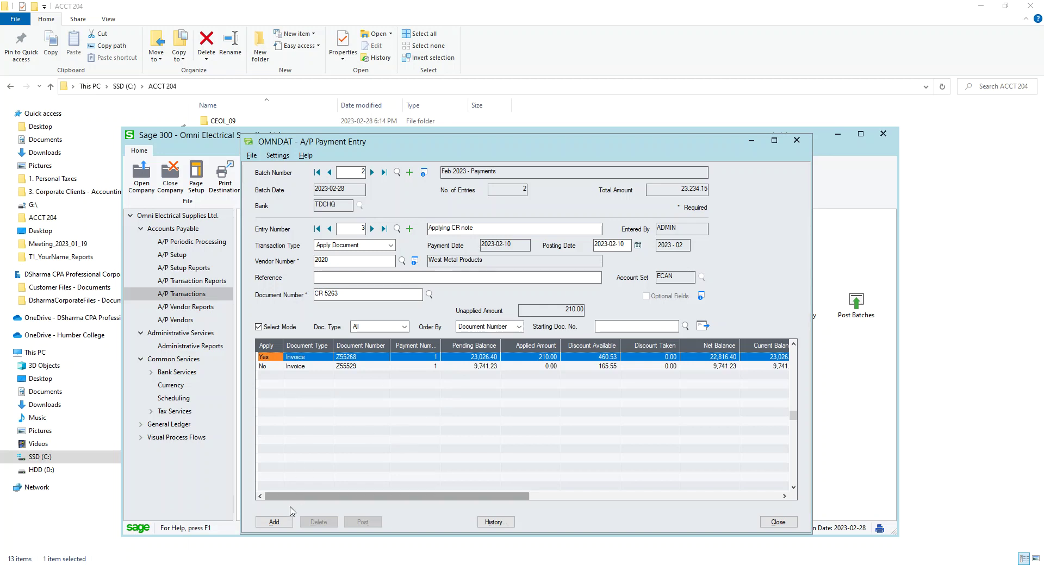
Save the credit-note application as entry 3, bringing the batch to three entries.
left_click(274, 524)
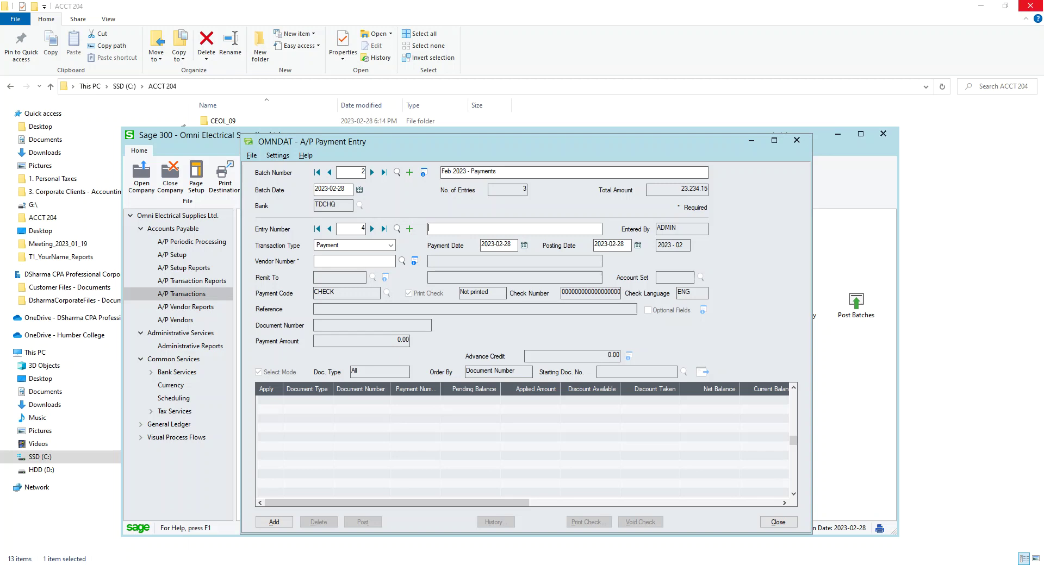
Change entry 4's transaction type to Misc. Payment, ready for the payee name.
left_click(385, 248)
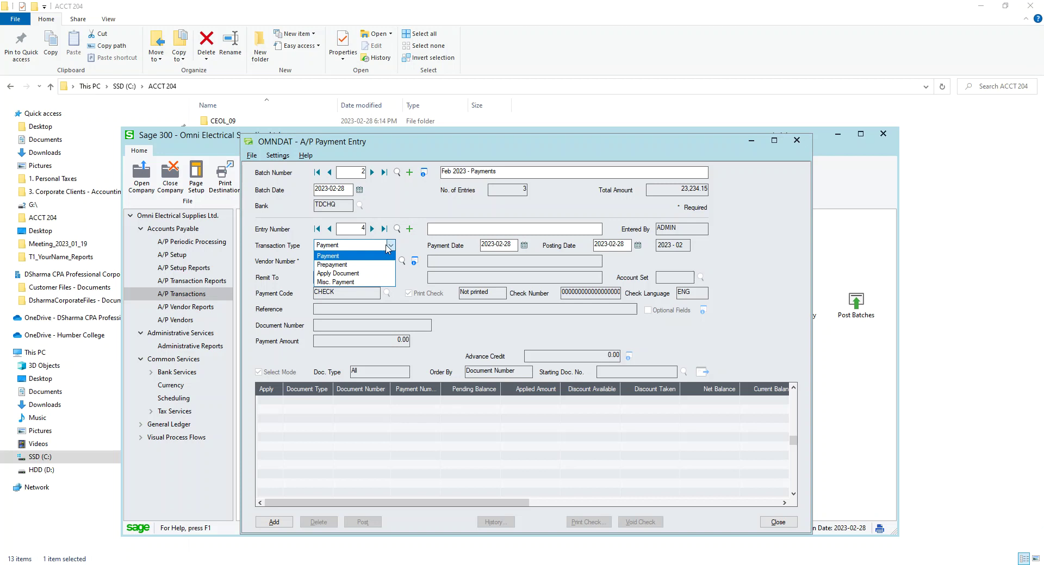
left_click(360, 287)
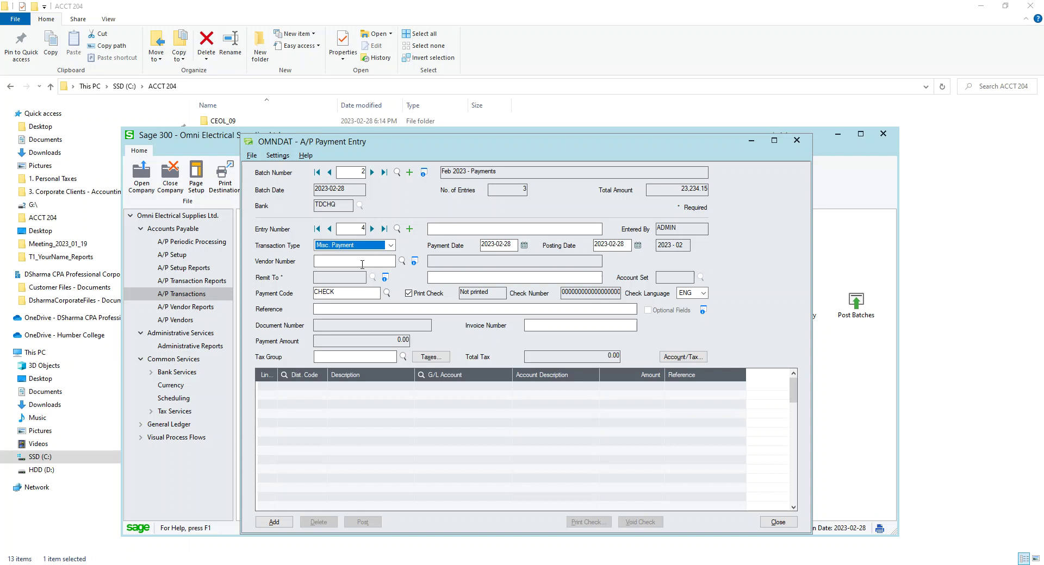
left_click(362, 264)
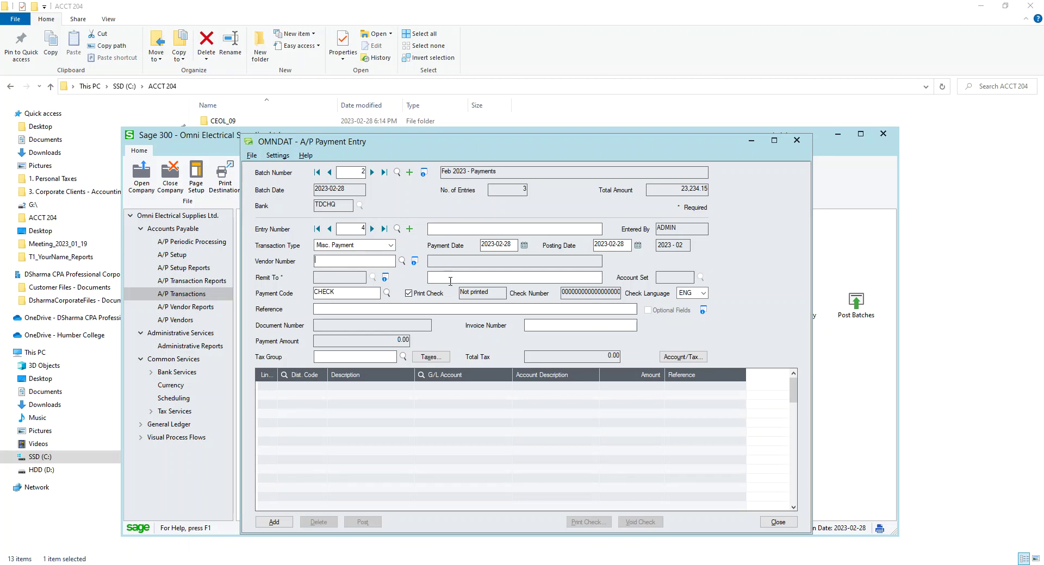
key("Tab")
Enter the payee's name in Remit To and turn off check printing.
key("Tab")
left_click(427, 294)
left_click(428, 294)
Set the check number to 104 and the invoice number to 2152.
key("Tab")
type("102")
left_click(591, 309)
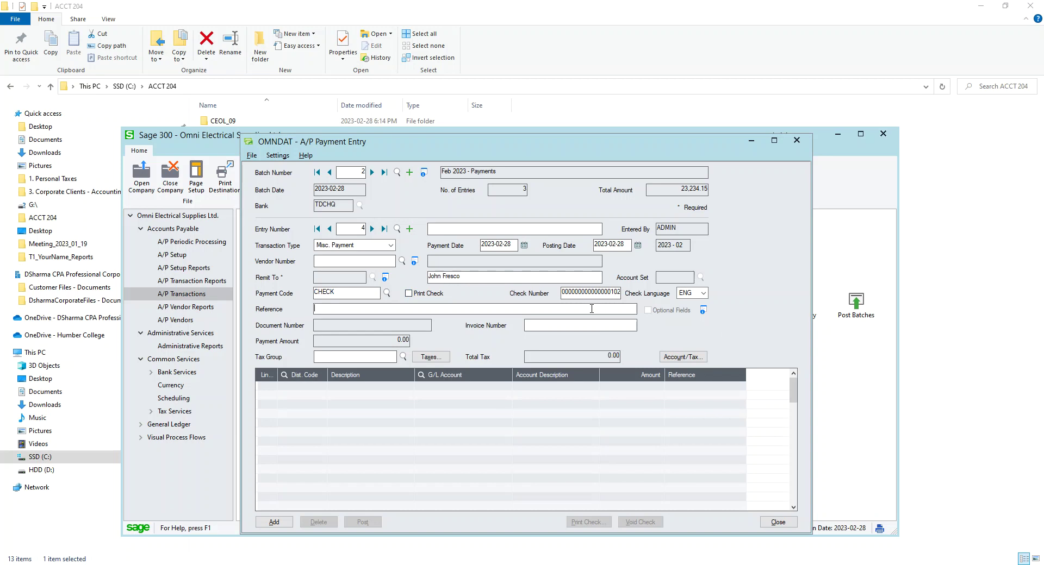
left_click(558, 291)
type("104")
left_click(370, 307)
left_click(545, 328)
type("2152")
left_click(335, 351)
Set the tax group to ONT, dismissing the tax group change warning.
left_click(403, 356)
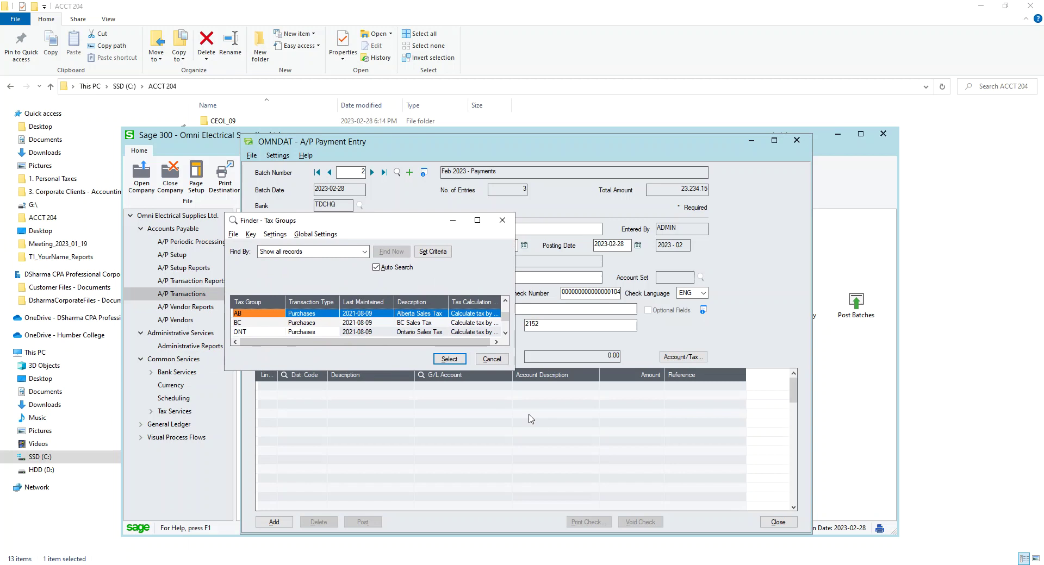
left_click_drag(513, 372, 607, 499)
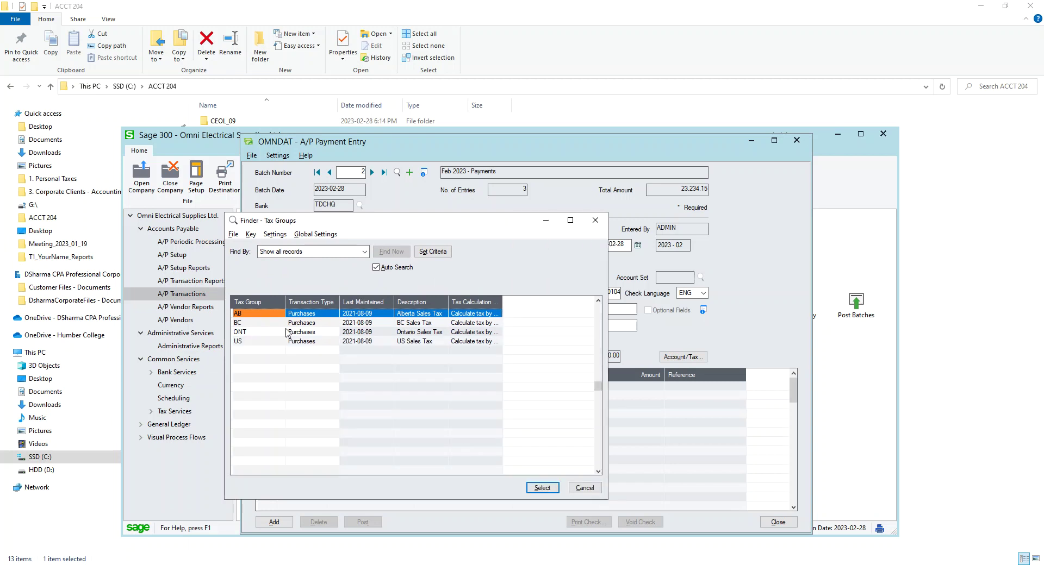
double_click(294, 334)
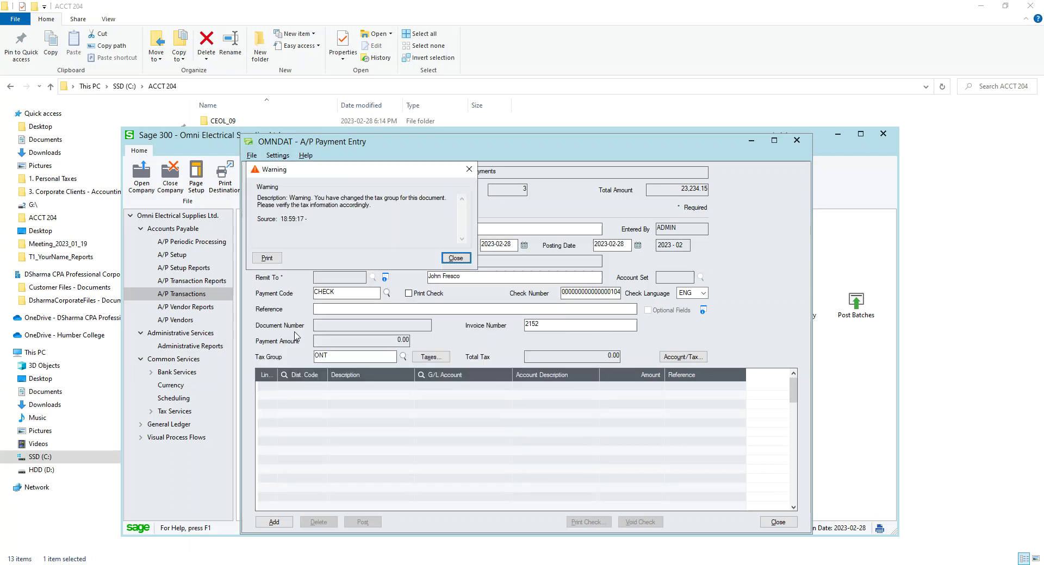
left_click(455, 258)
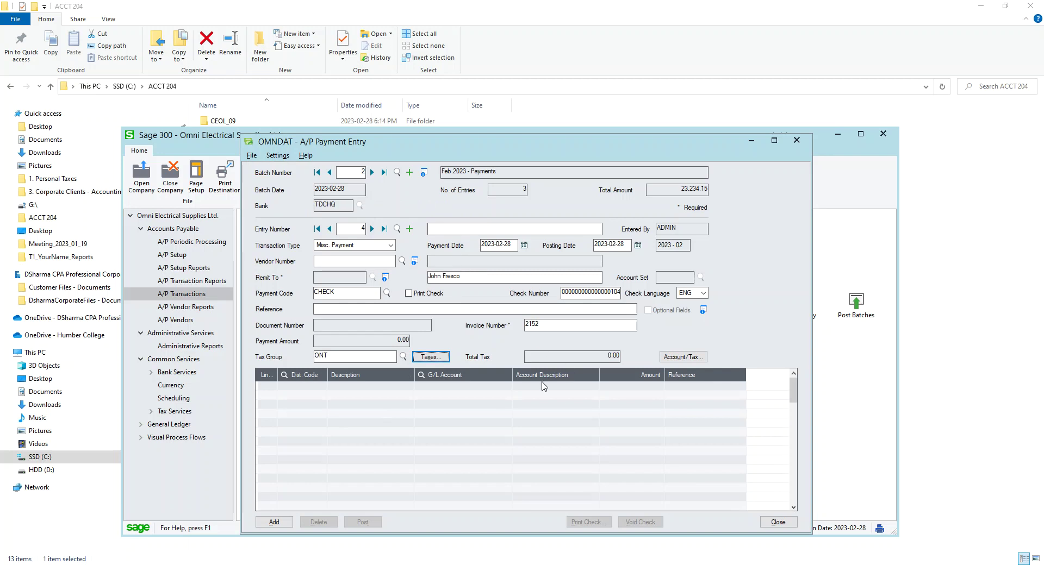
Add distribution line 1 and place the cursor in its Dist. Code cell.
left_click(495, 395)
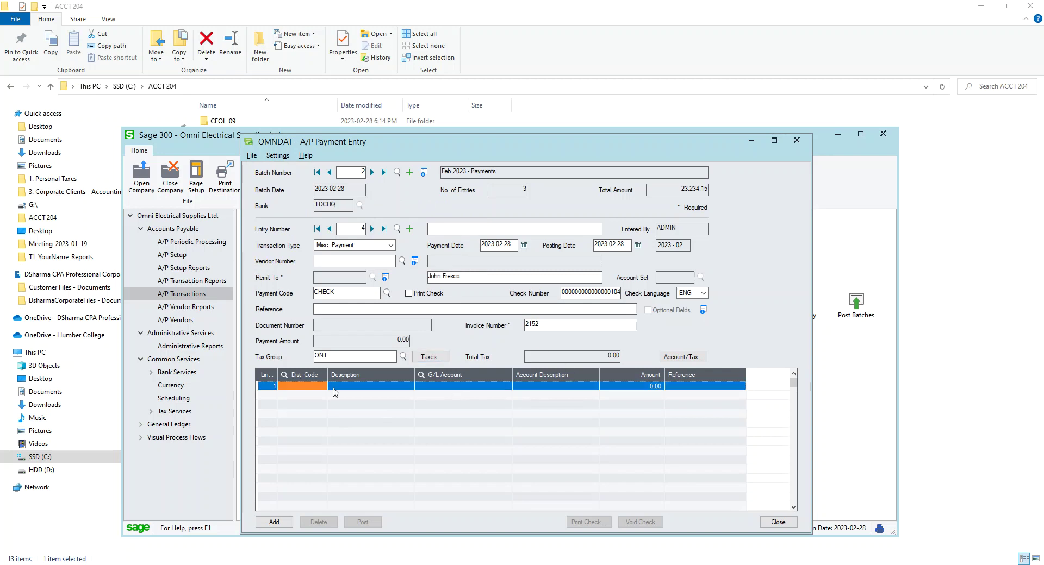
left_click(412, 391)
left_click(478, 390)
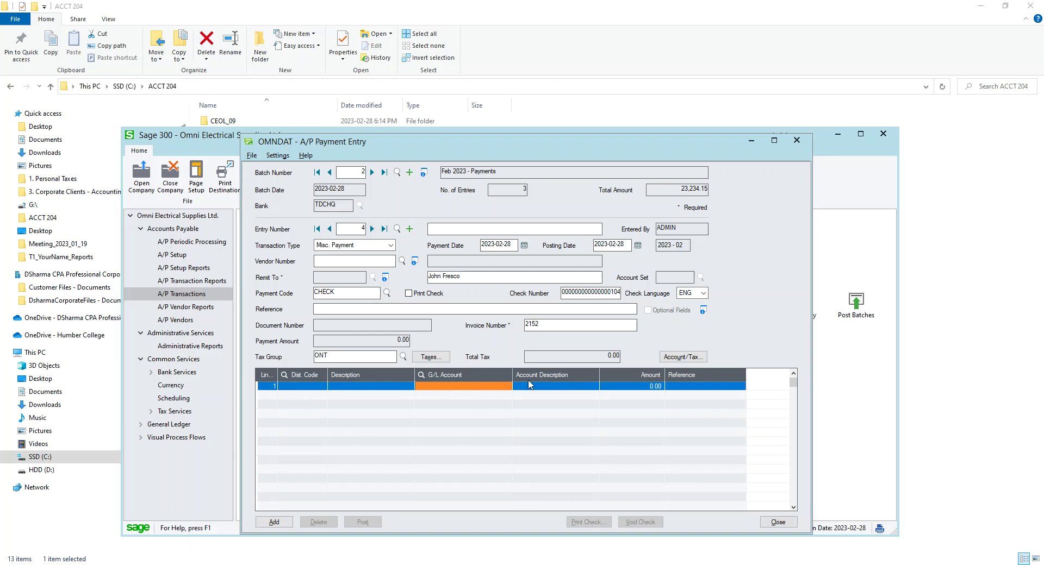
left_click(318, 386)
left_click(318, 387)
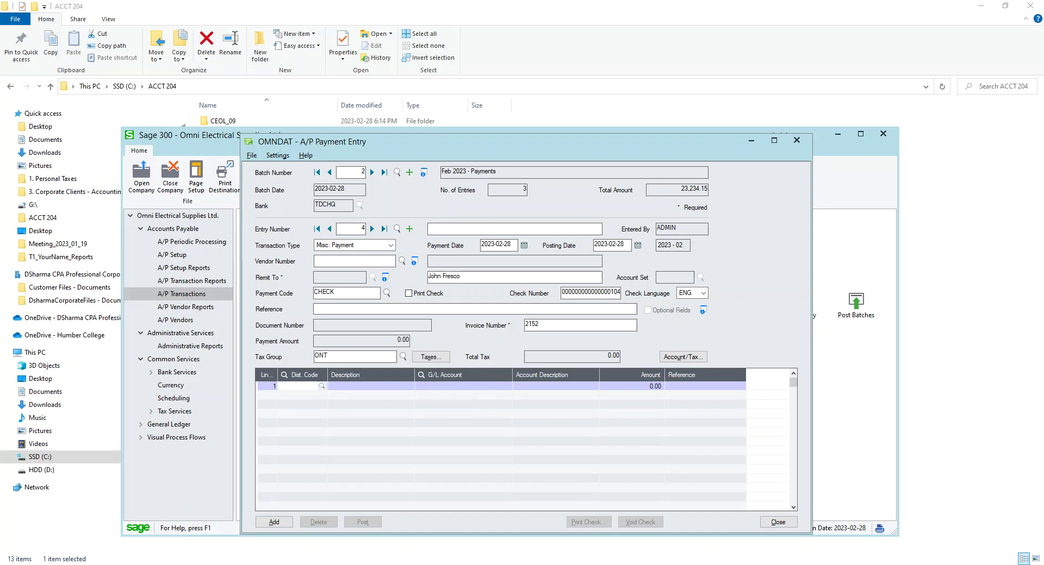
Look up the full distribution code list and select OFF100 (Office Expense) for line 1.
key("F5")
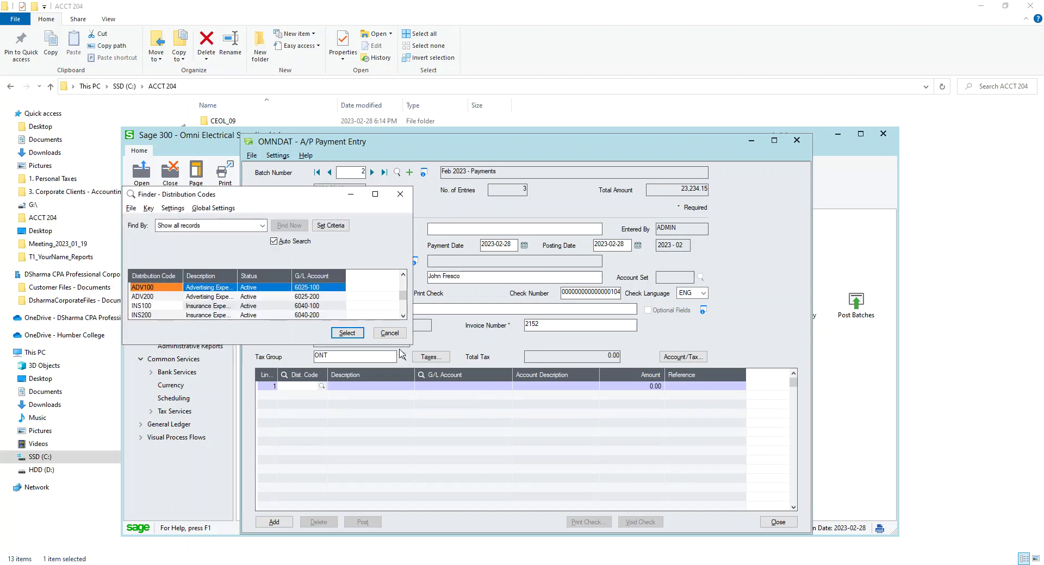
left_click_drag(415, 347, 581, 554)
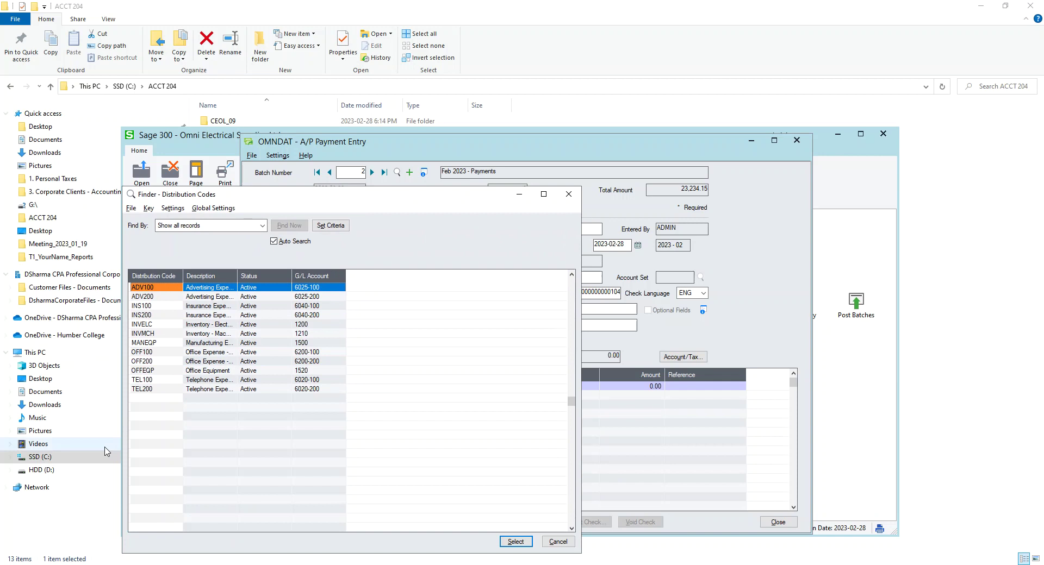
left_click(144, 353)
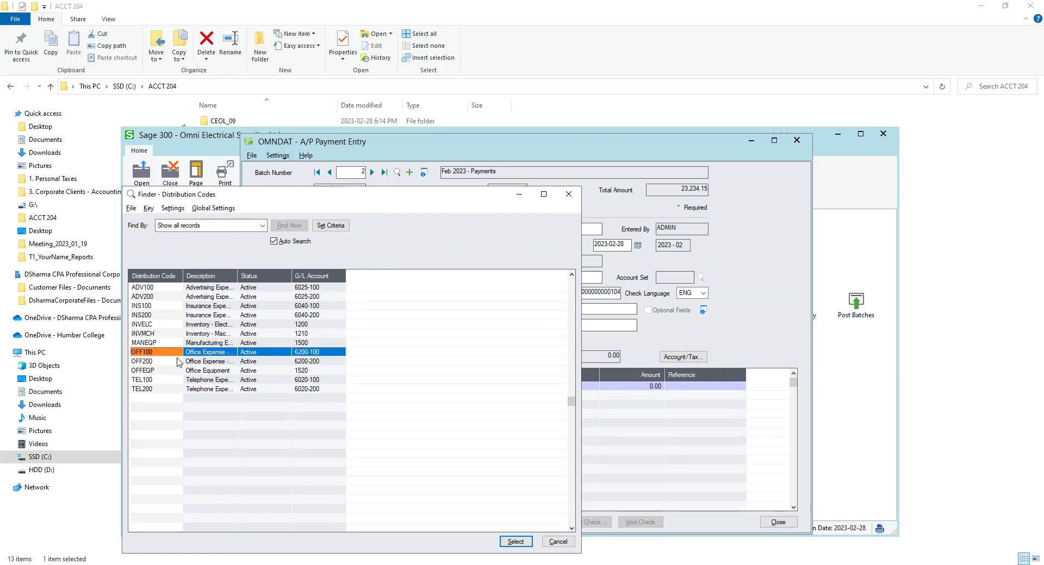
Give line 1 code OFF100 with a 1,000.00 amount and save entry 4.
double_click(145, 353)
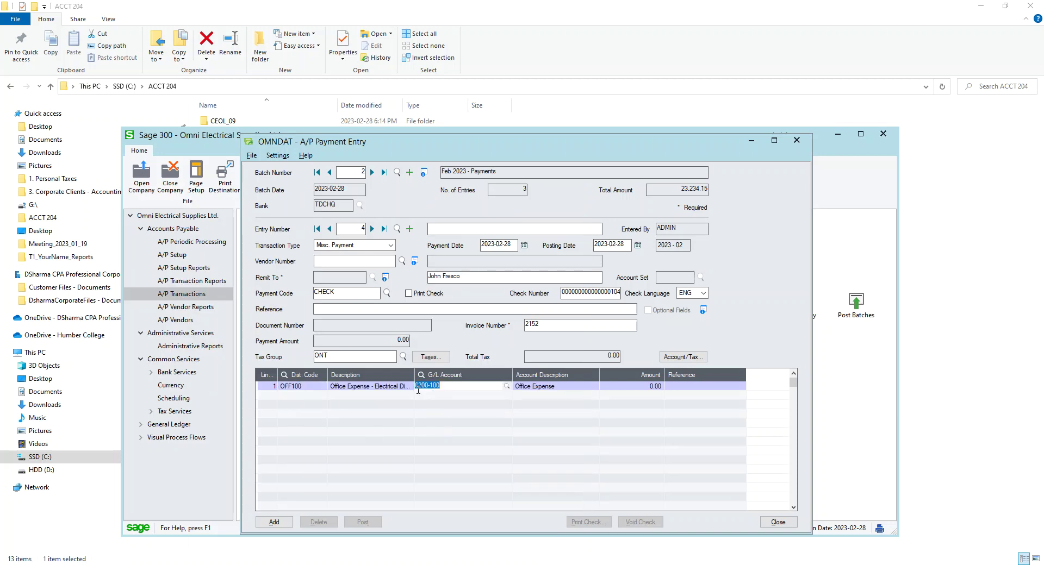
left_click(656, 390)
type("100")
left_click(649, 411)
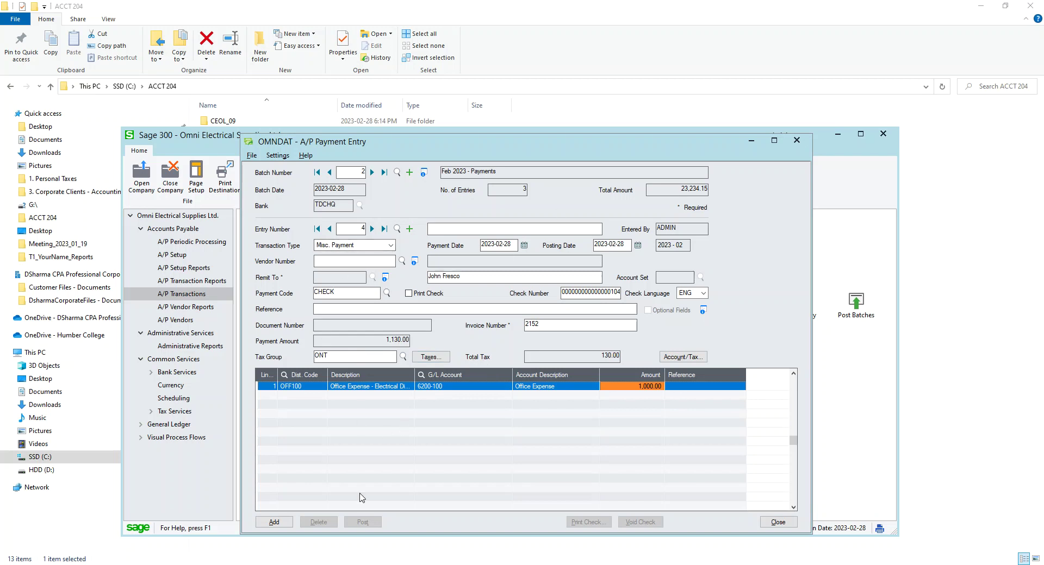
left_click(287, 522)
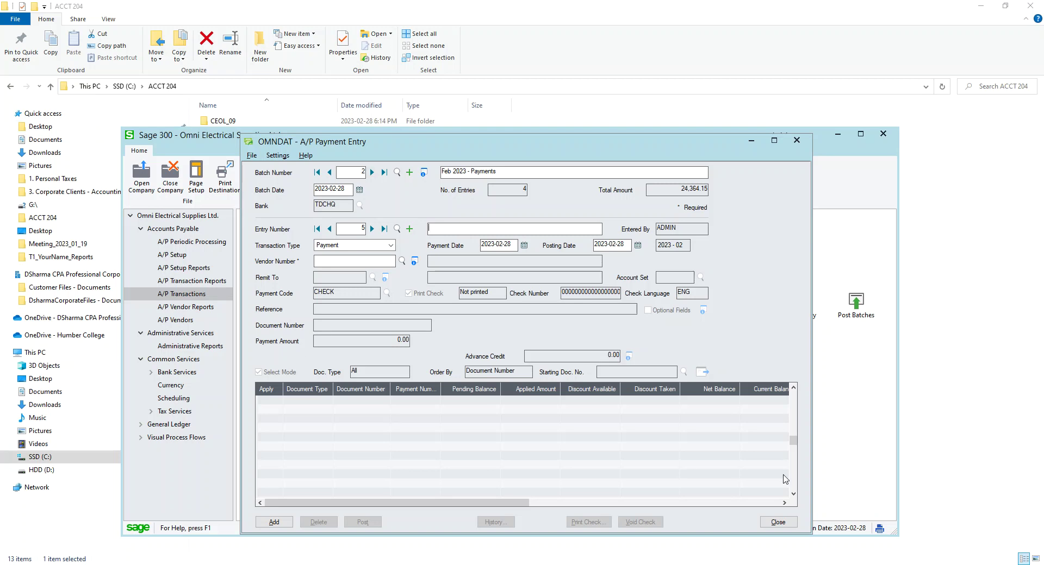
Mark payment batch 1 Ready To Post; batch 2 is refused because its checks are unprinted.
left_click(775, 524)
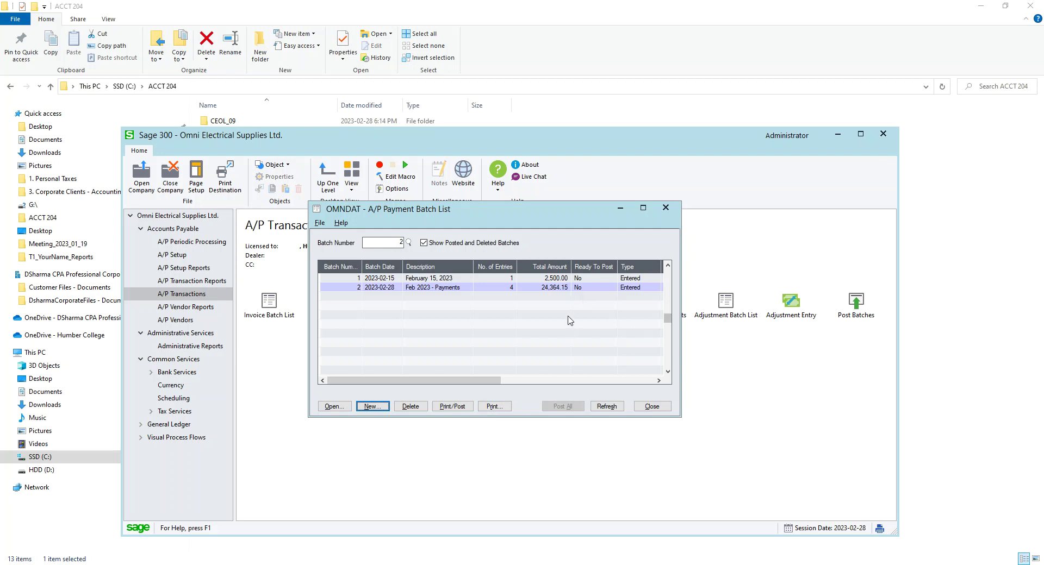
left_click(599, 279)
double_click(597, 280)
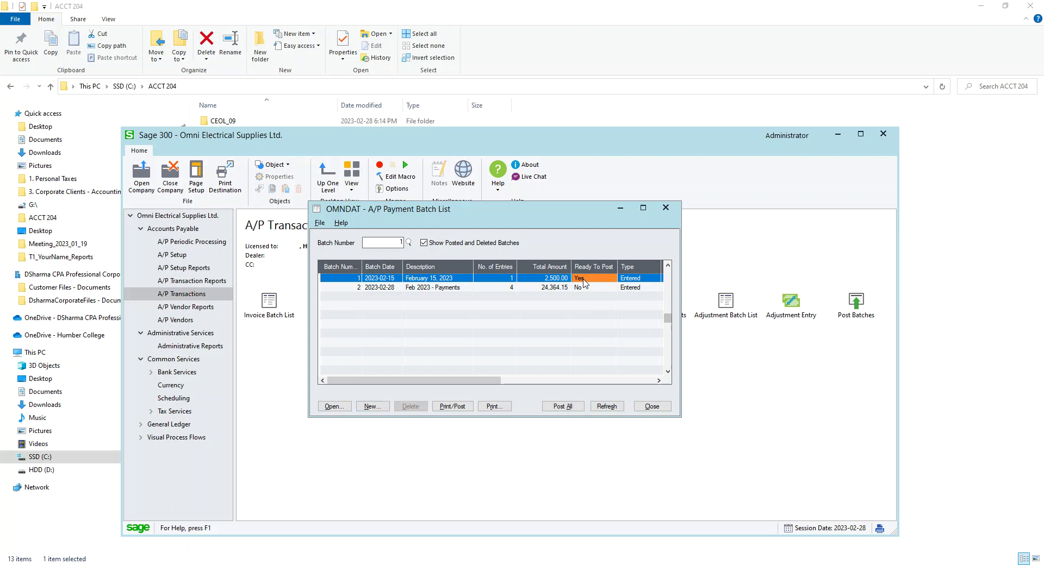
double_click(584, 287)
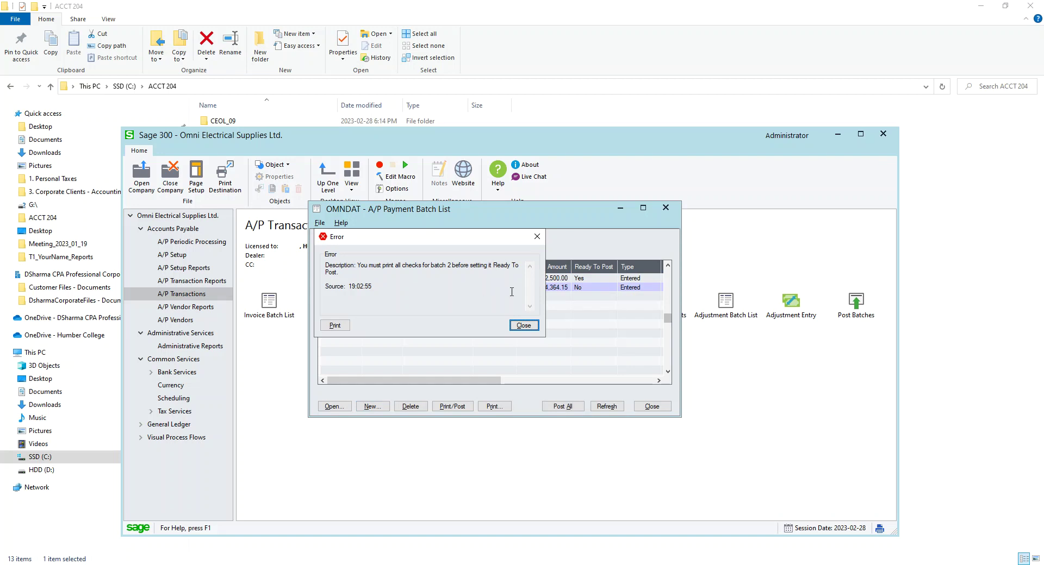
left_click(521, 325)
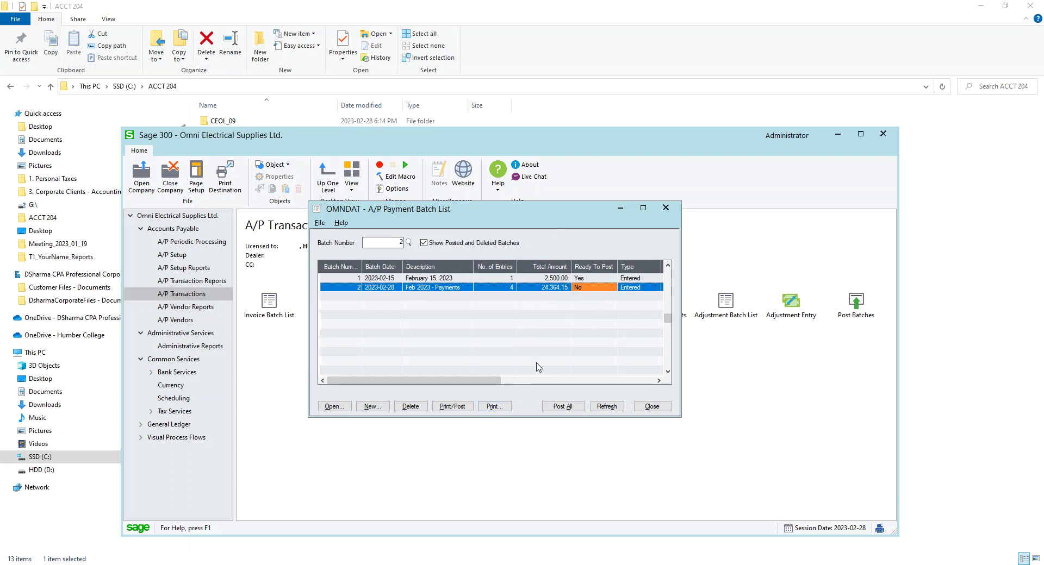
Open batch 2's Kingsway Transit prepayment entry and bring up printing for its 2,000.00 check.
left_click(497, 408)
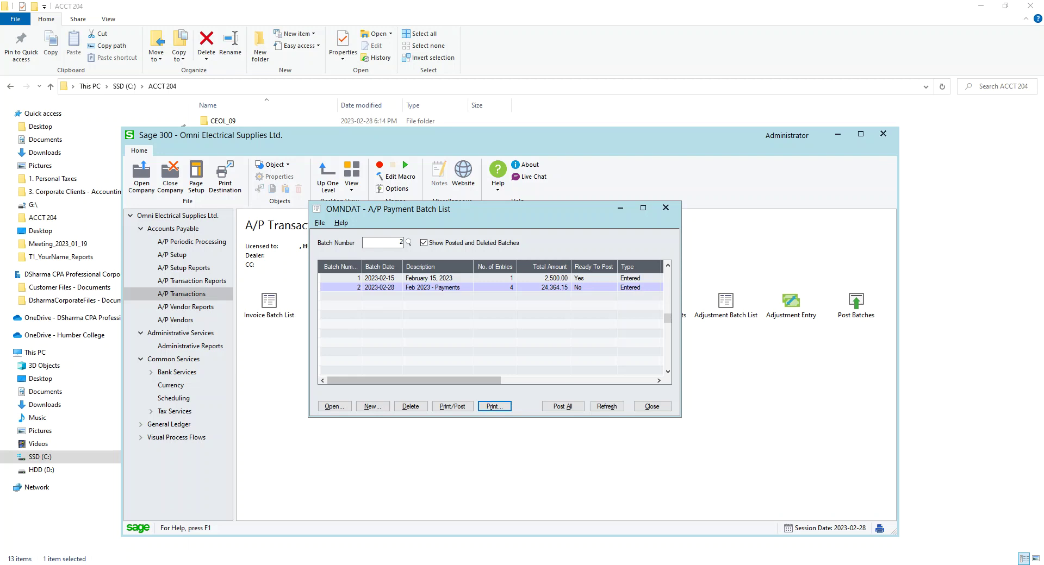
left_click(448, 289)
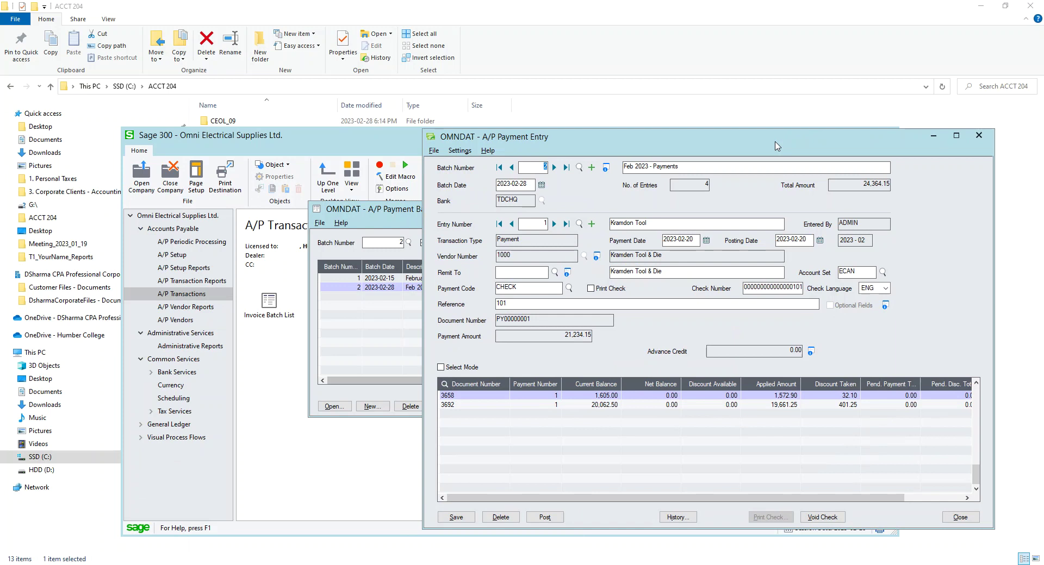
left_click(554, 224)
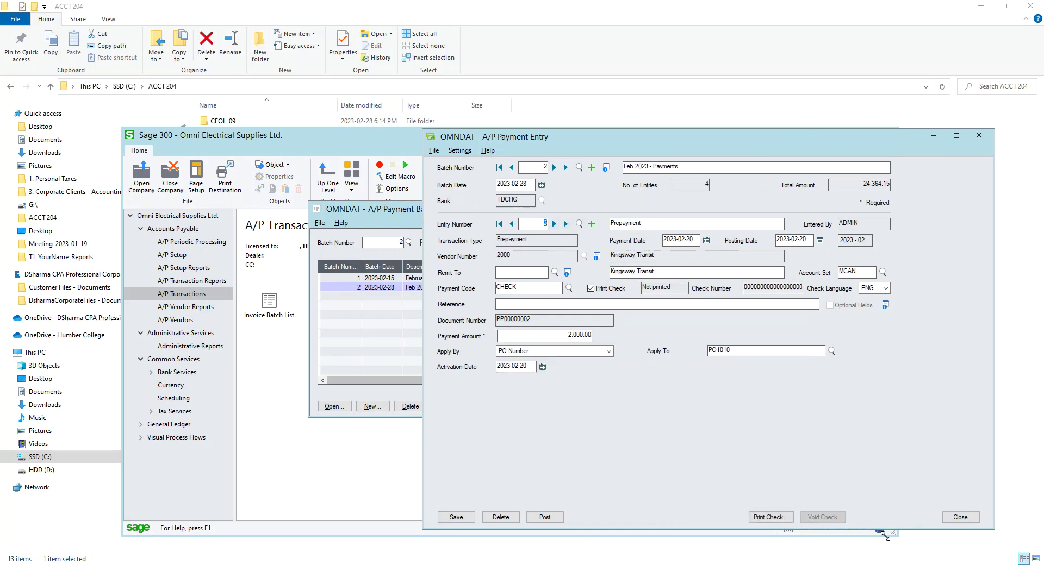
left_click(512, 224)
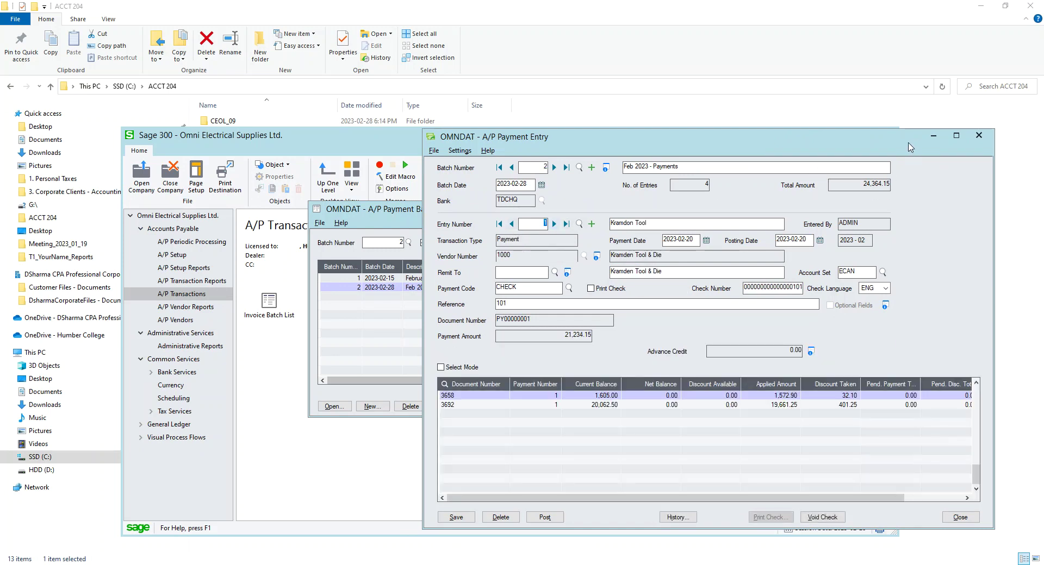
left_click_drag(908, 143, 813, 84)
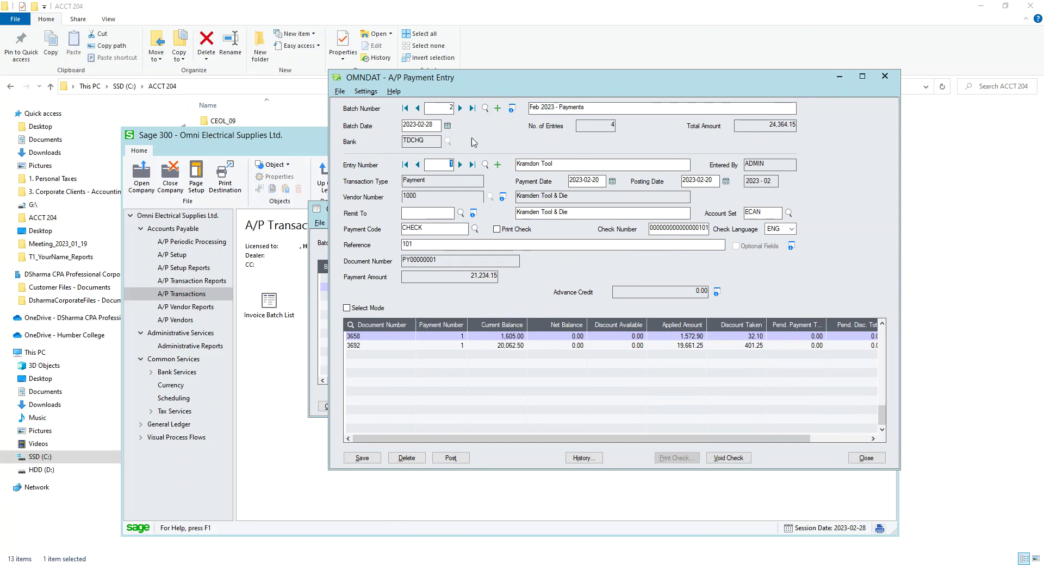
left_click(460, 165)
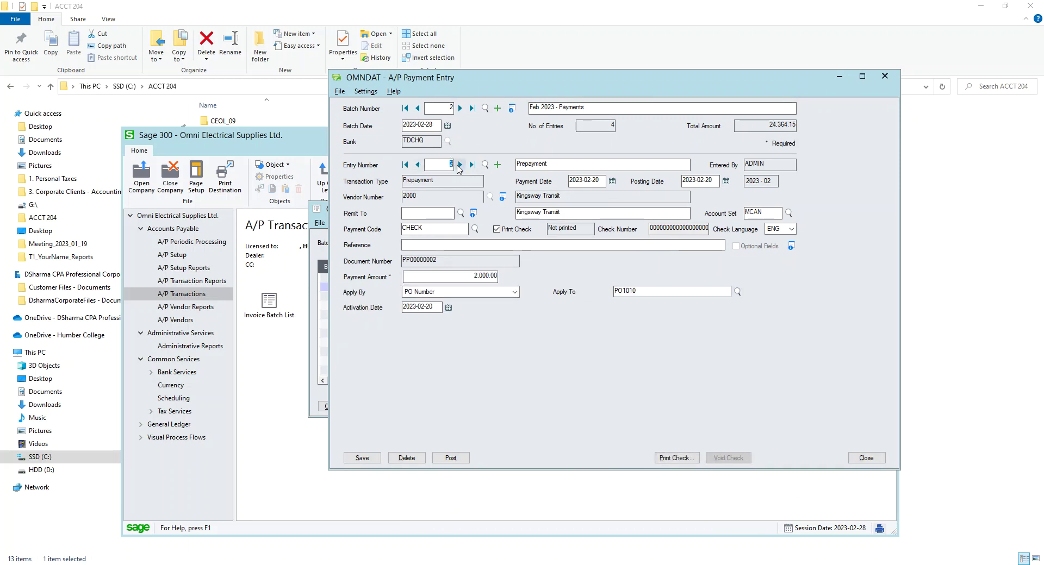
left_click(676, 459)
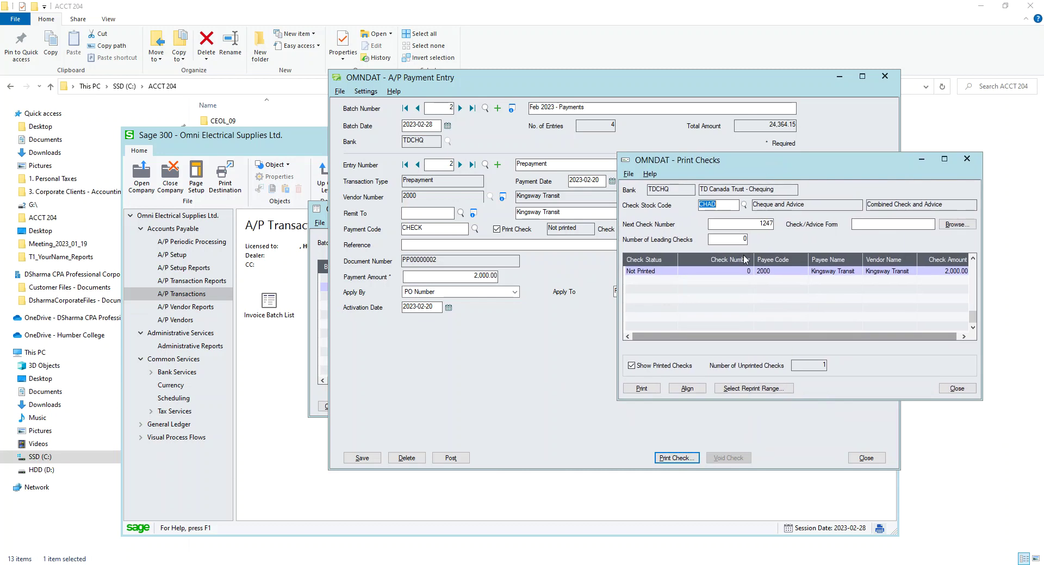
Set the check/advice form to AP1096.RPT for the prepayment check.
left_click(641, 388)
left_click(559, 322)
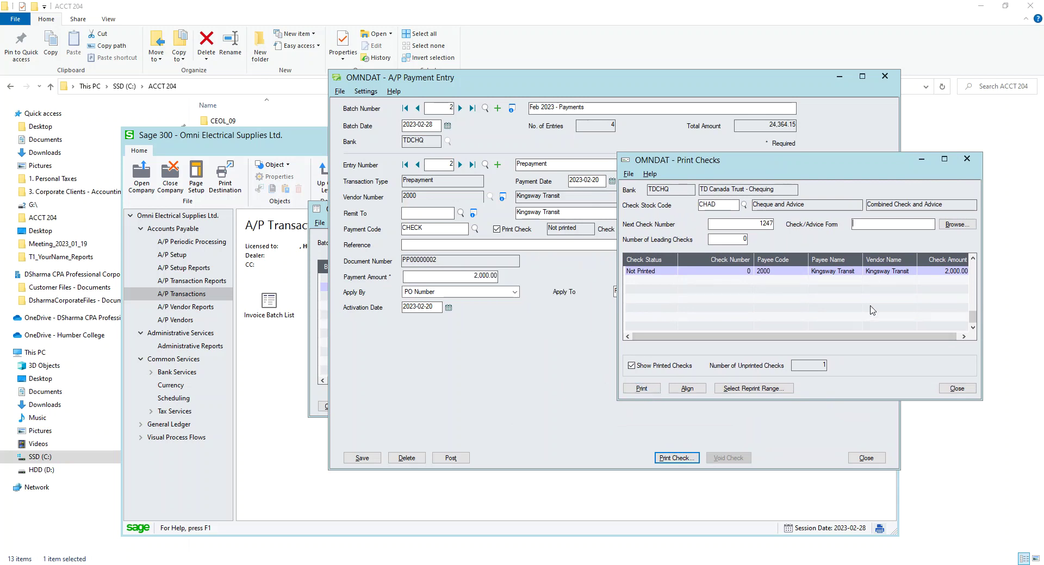
left_click(956, 224)
left_click(797, 289)
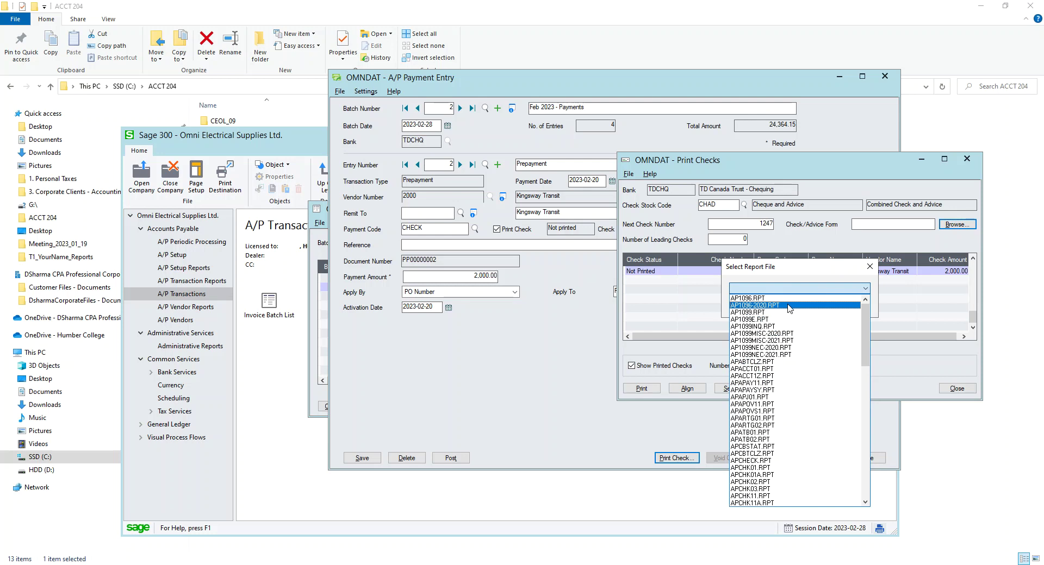
left_click(795, 299)
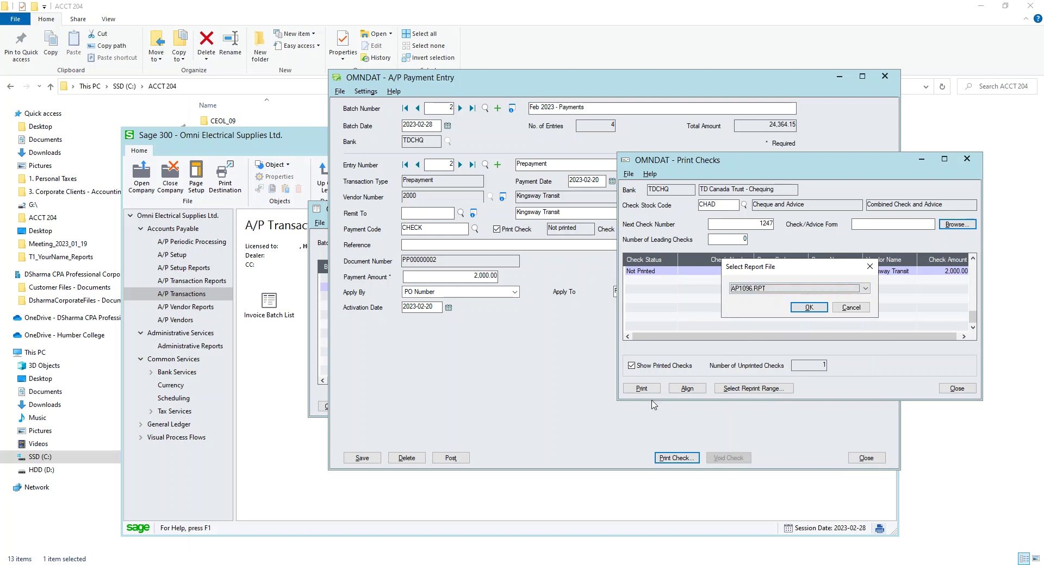
left_click(808, 308)
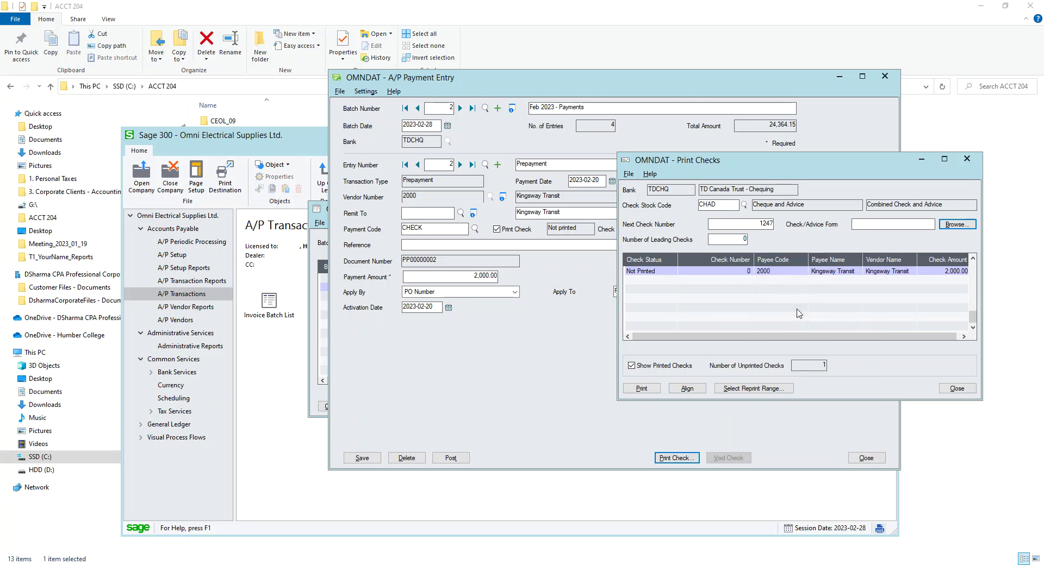
Cancel the check run without printing and close Payment Entry.
left_click(635, 392)
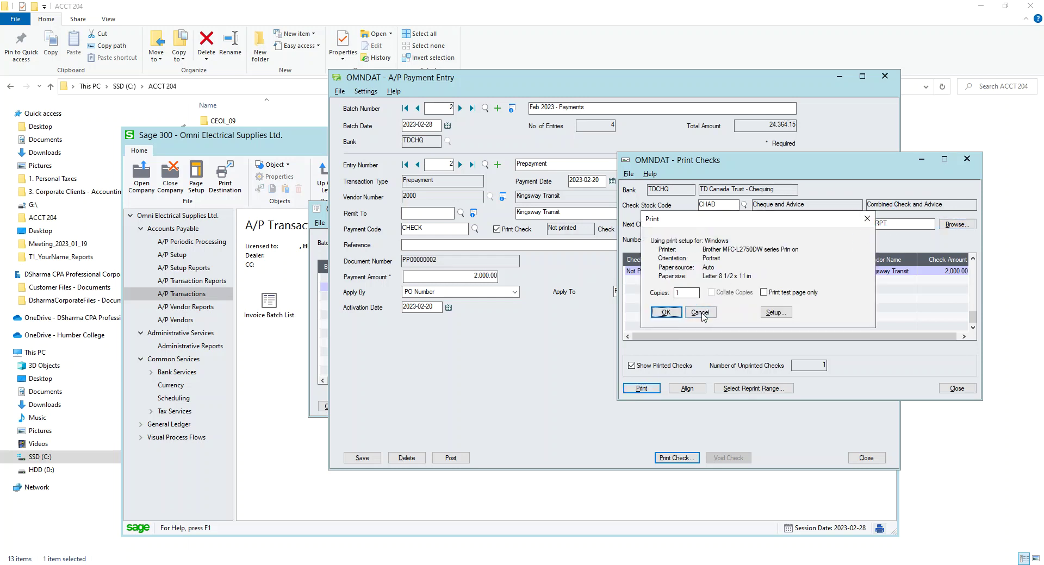
left_click(701, 313)
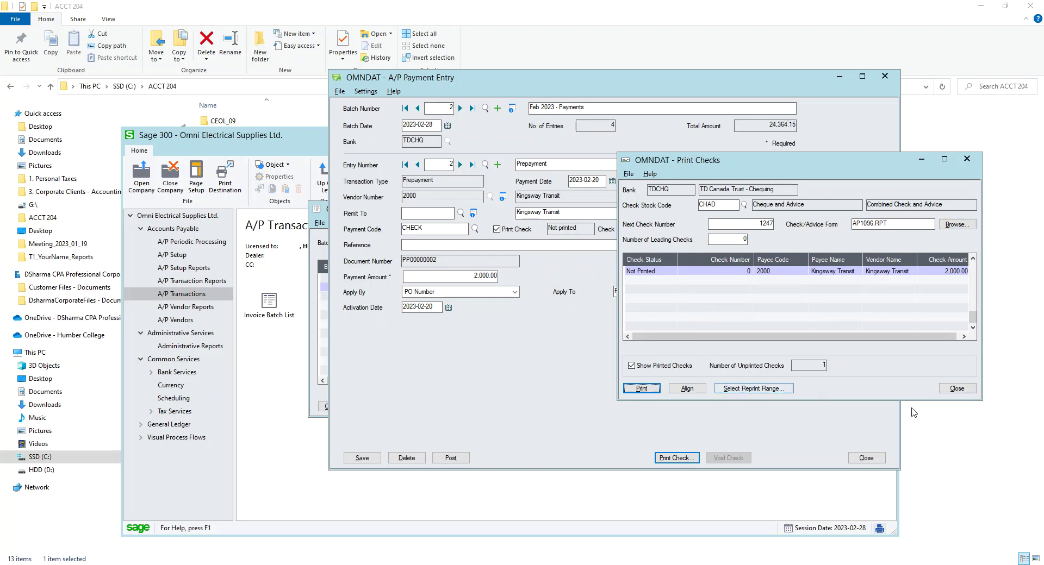
left_click(955, 390)
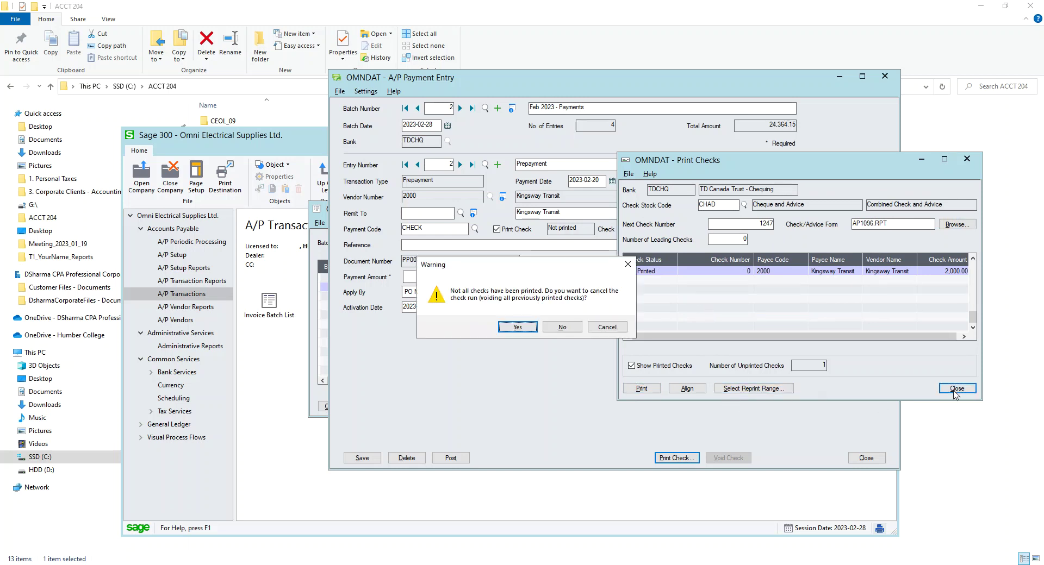
left_click(517, 327)
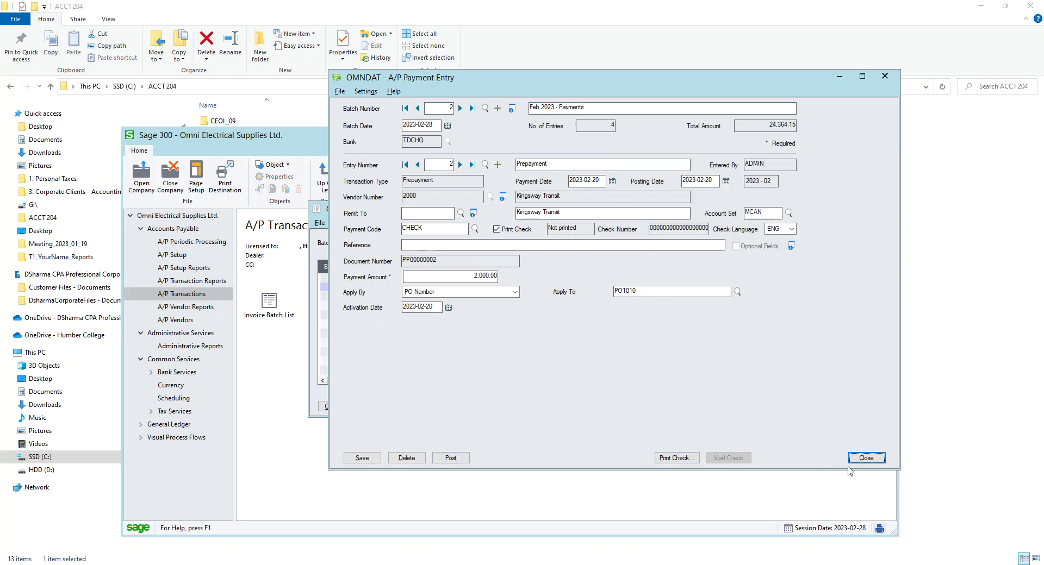
left_click(866, 458)
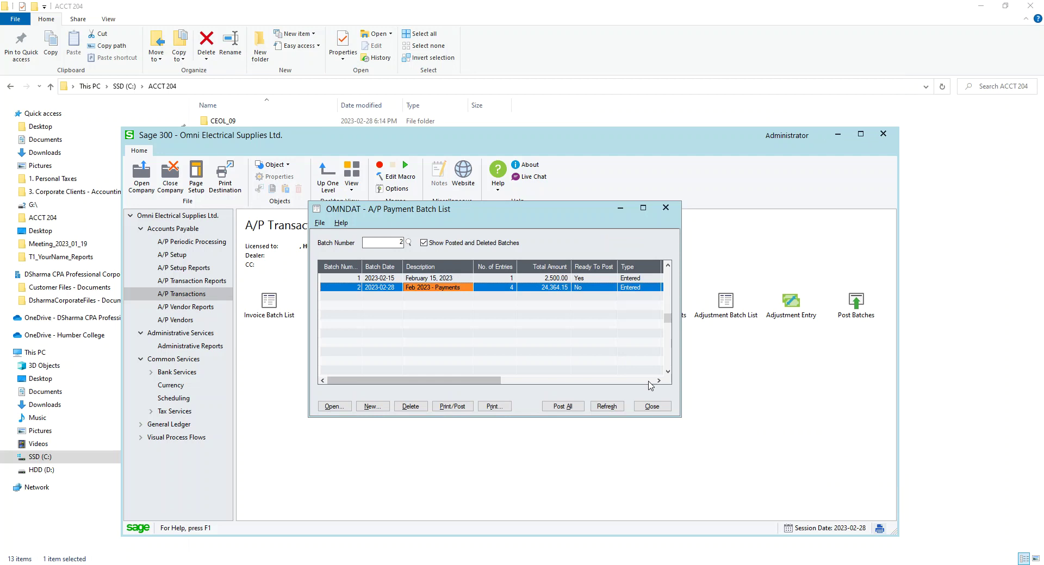
Start and cancel a second check run for batch 2, then bring up Print Destination settings.
left_click(459, 407)
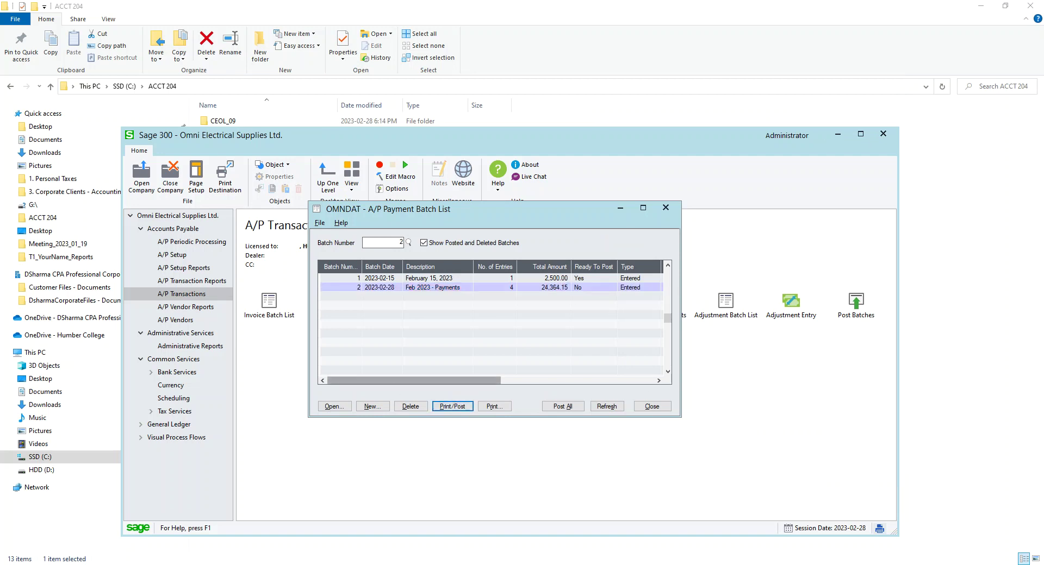
left_click_drag(1030, 141, 863, 45)
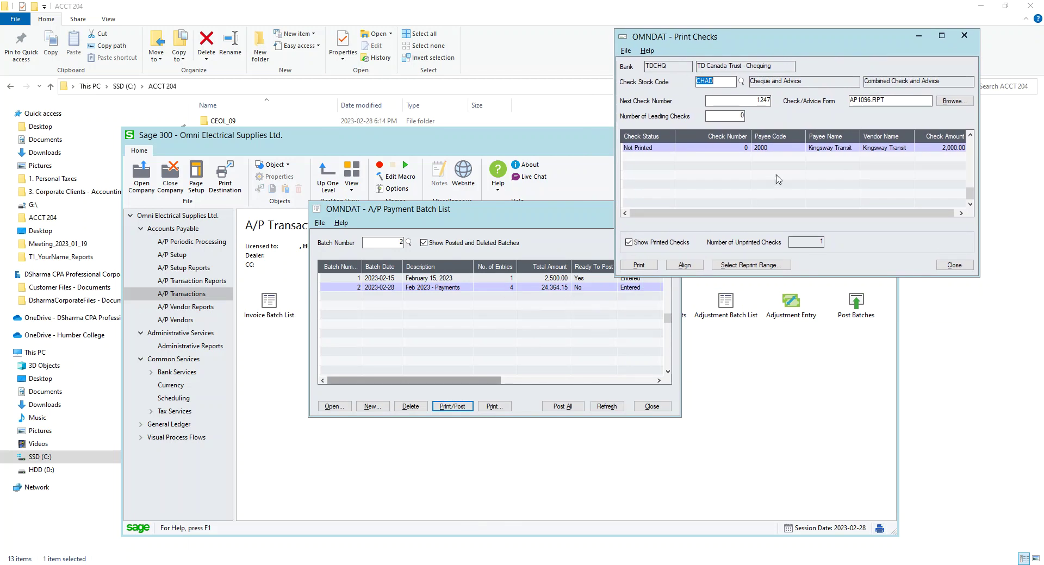
left_click(642, 267)
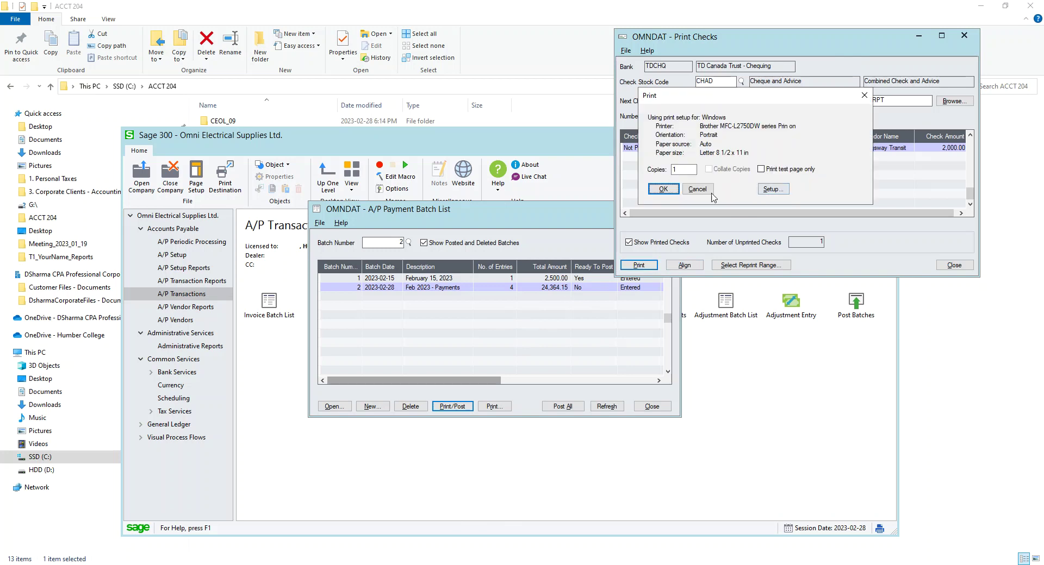
left_click(704, 193)
left_click(954, 265)
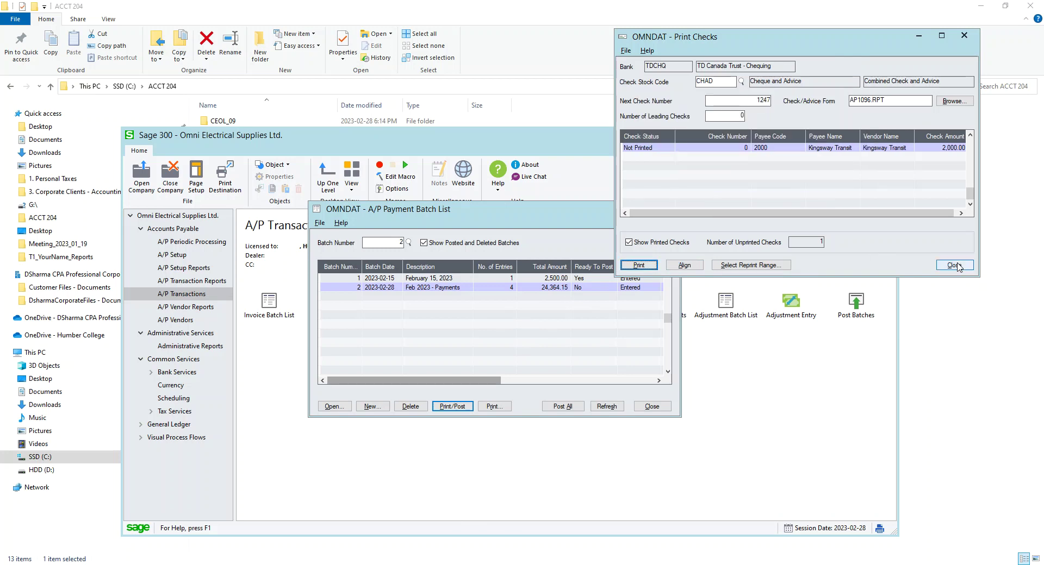
left_click(517, 327)
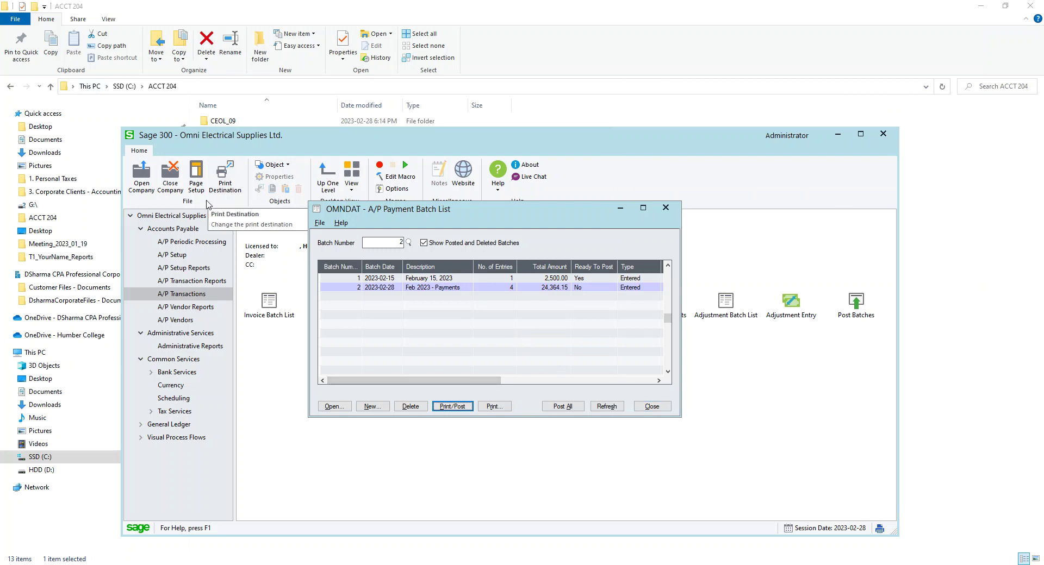
left_click(224, 179)
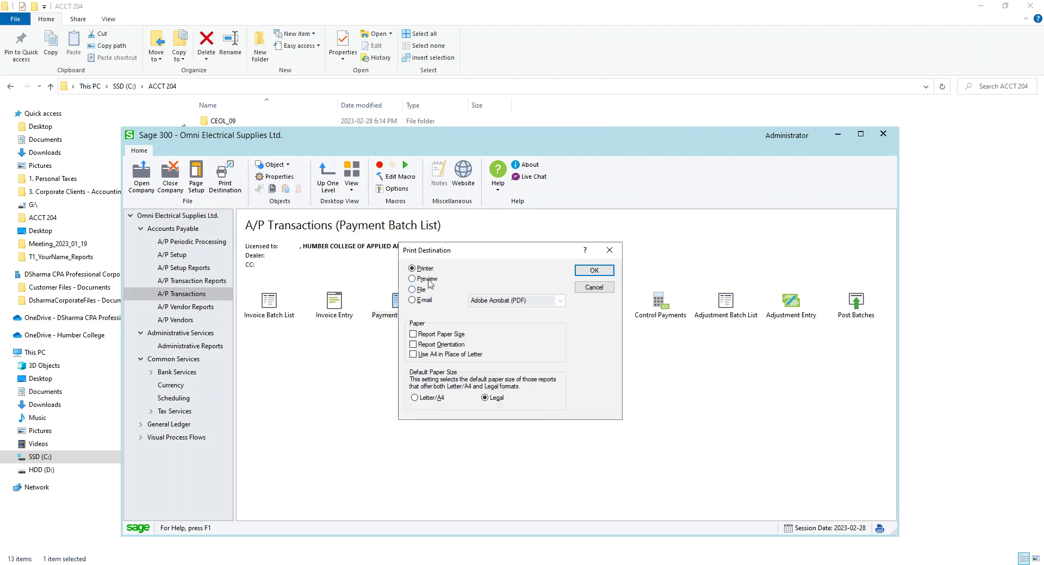
Use report paper size and orientation with Letter/A4 default, then reopen the Payment Batch List.
left_click(424, 336)
left_click(429, 345)
left_click(428, 398)
left_click(594, 271)
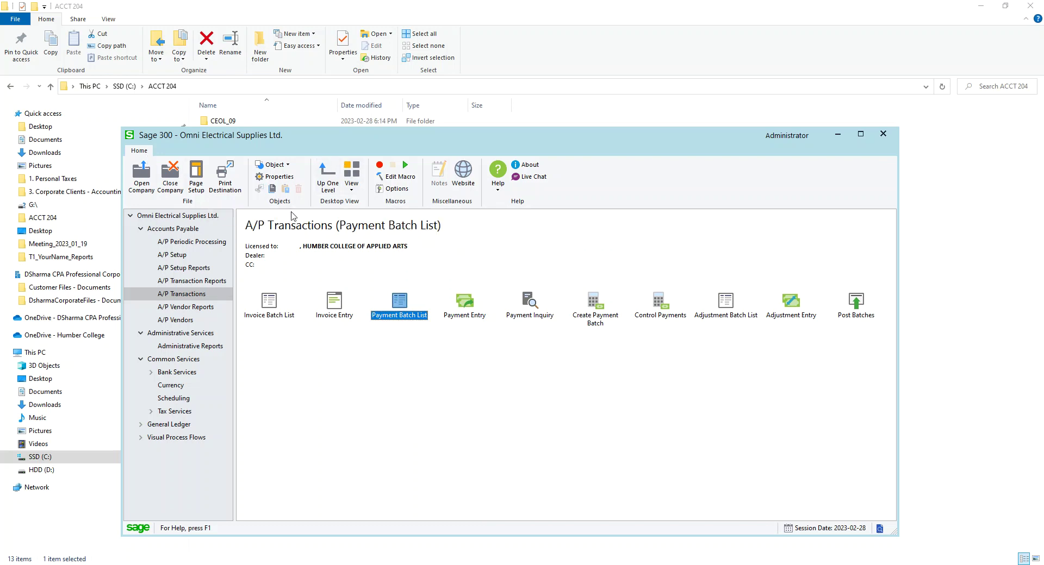
double_click(406, 320)
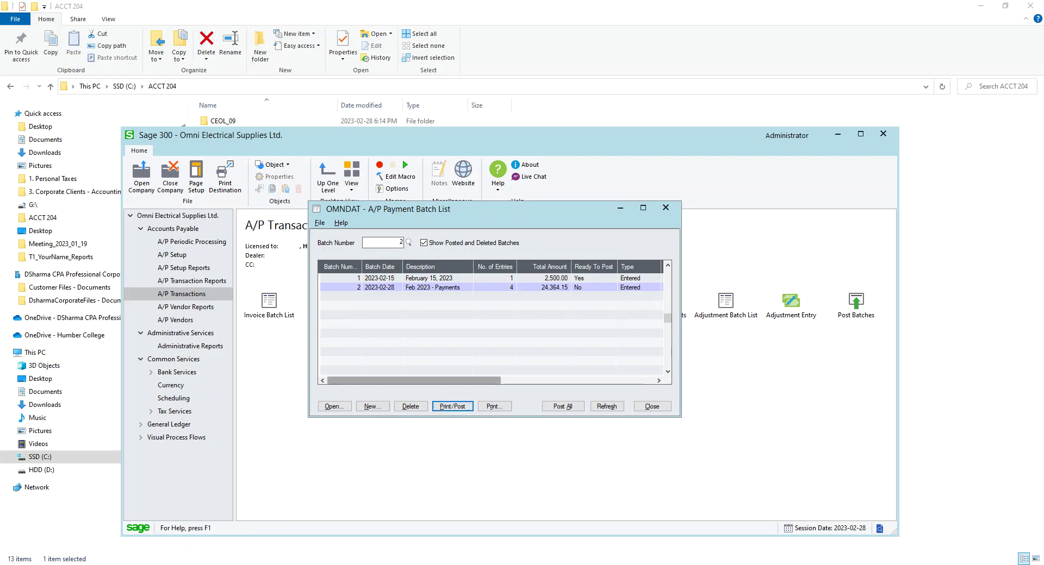
Print batch 2's 2,000.00 Kingsway Transit check, number 1247, on form AP1096.RPT.
left_click(452, 406)
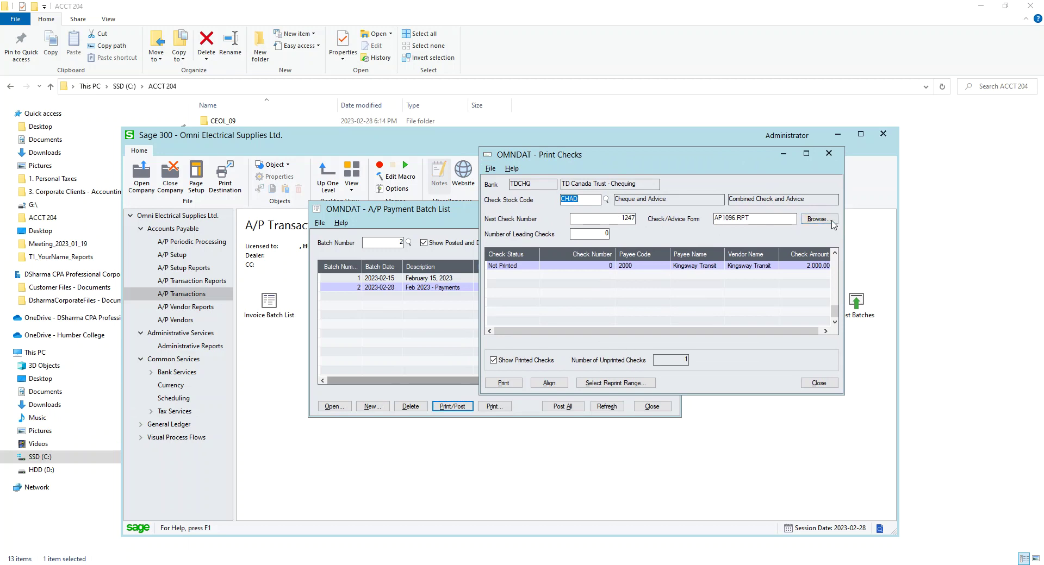
left_click(809, 220)
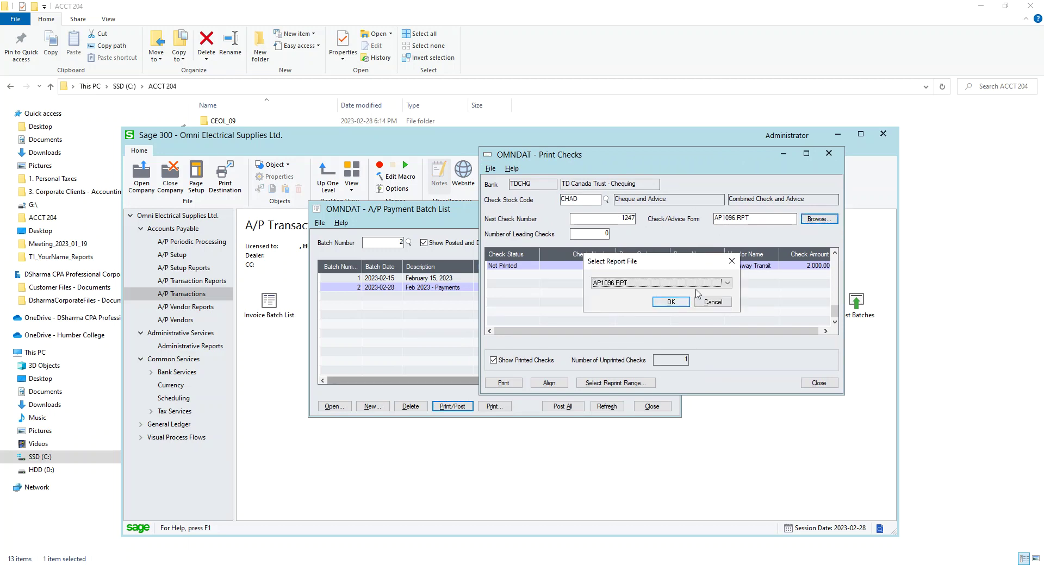
left_click(666, 301)
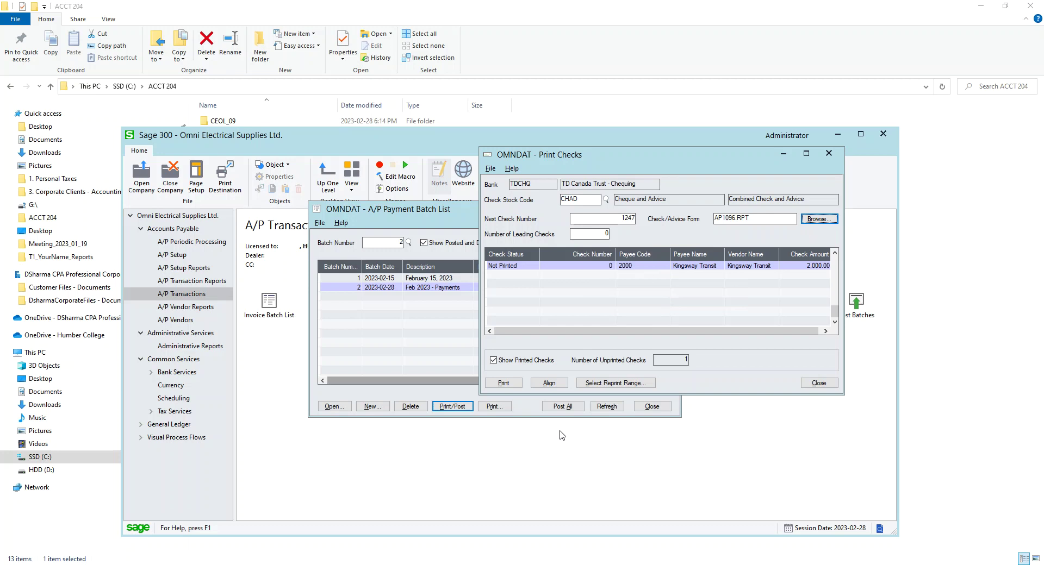
left_click(504, 384)
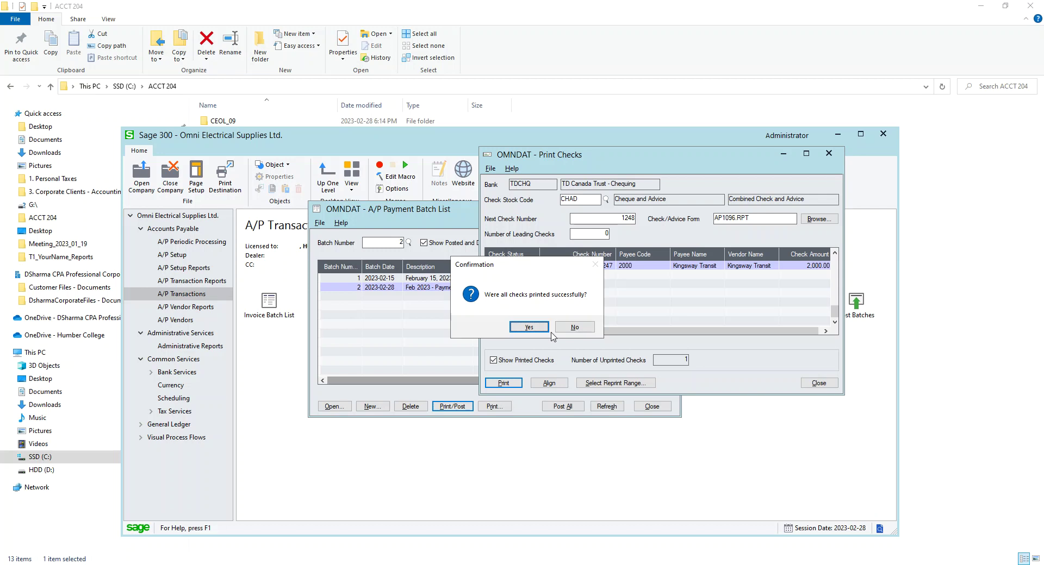
Confirm the checks printed and post batch 2 as payment posting sequence 1.
left_click(528, 327)
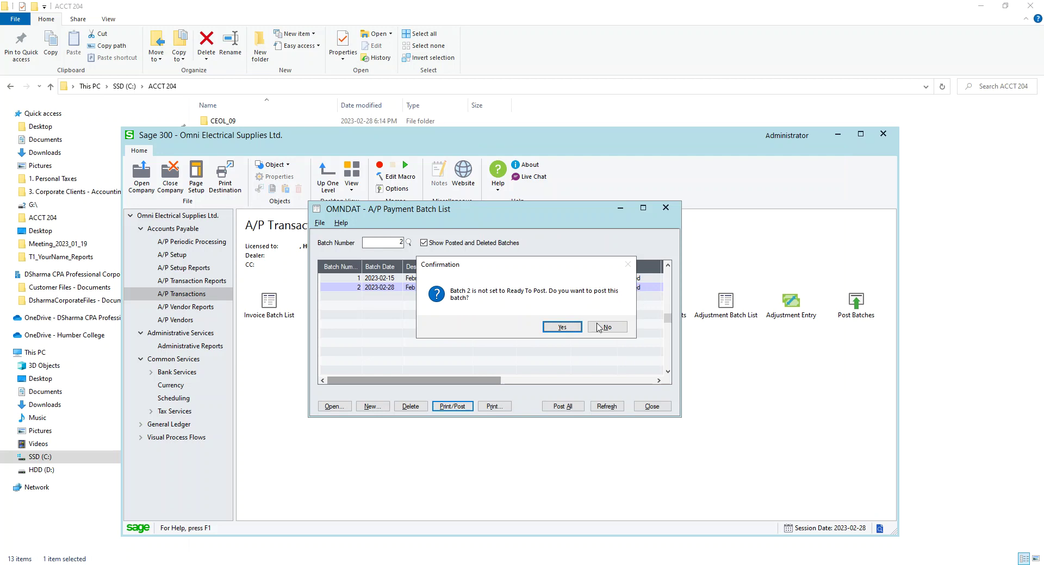
left_click(561, 327)
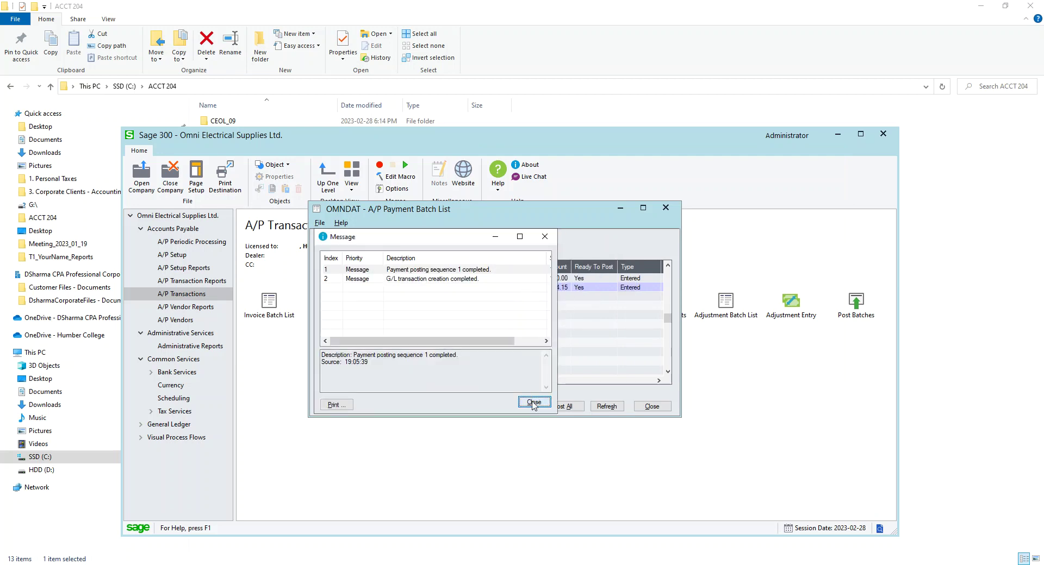
left_click(533, 403)
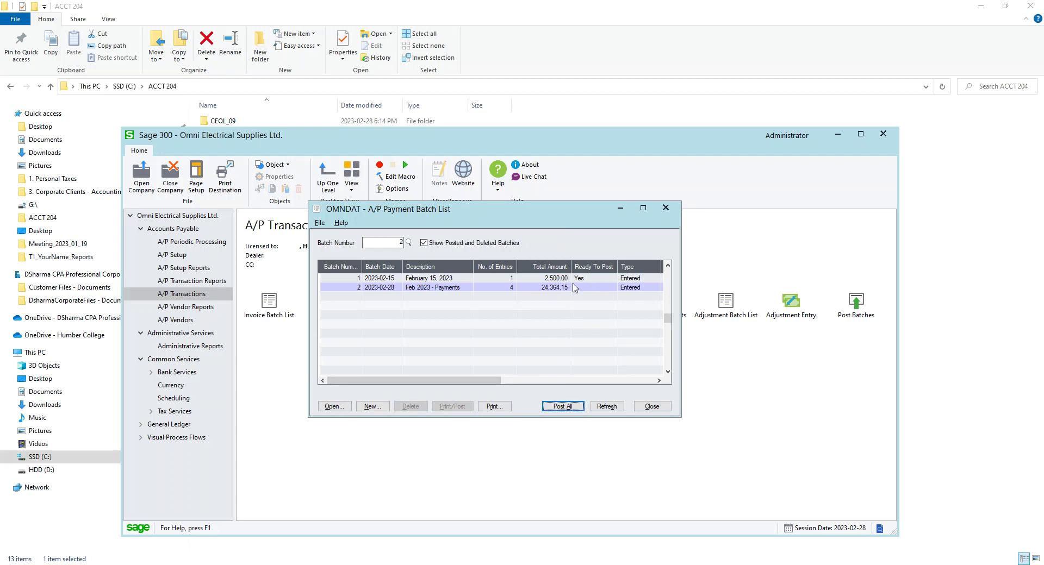
Post batch 1 as sequence 2, verify both batches' posting sequences, and close the list.
left_click(577, 280)
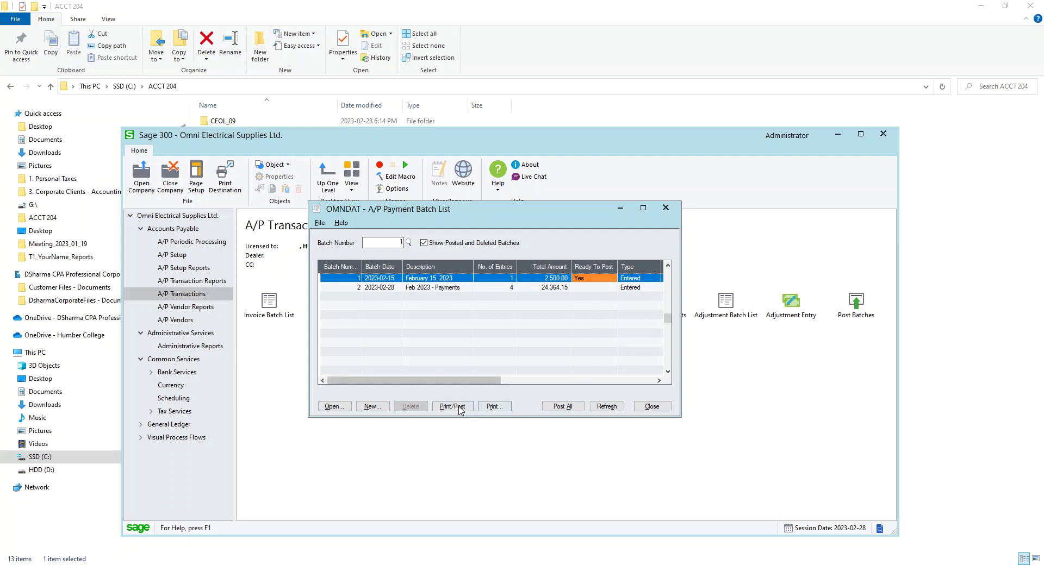
left_click(562, 407)
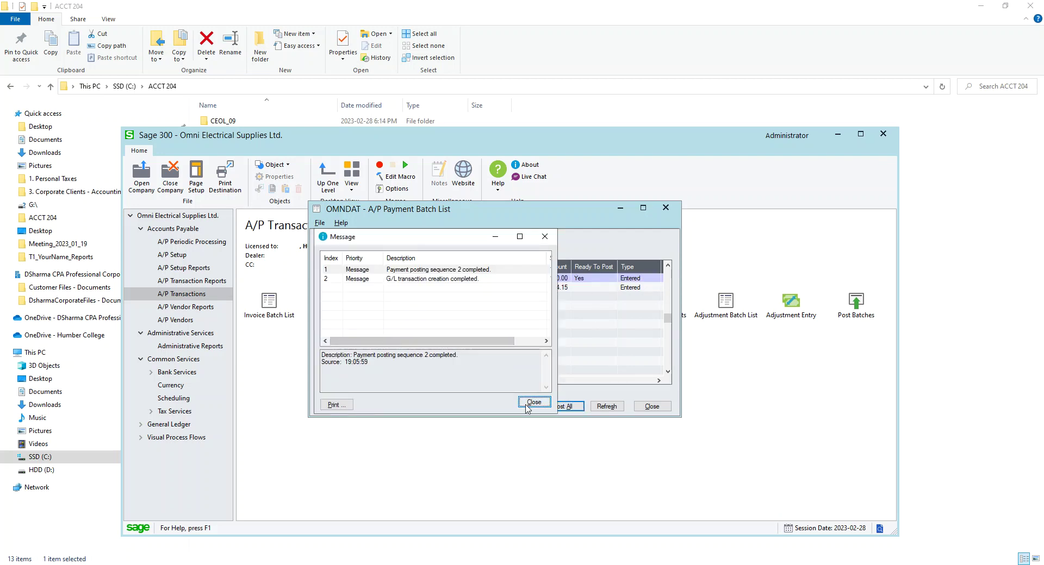
left_click(534, 402)
left_click(642, 209)
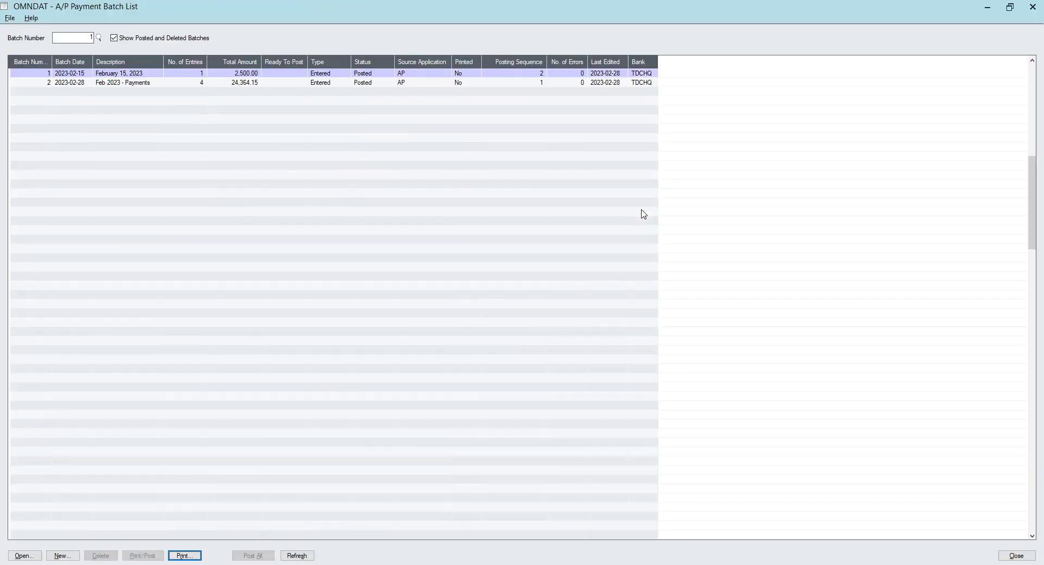
left_click(530, 84)
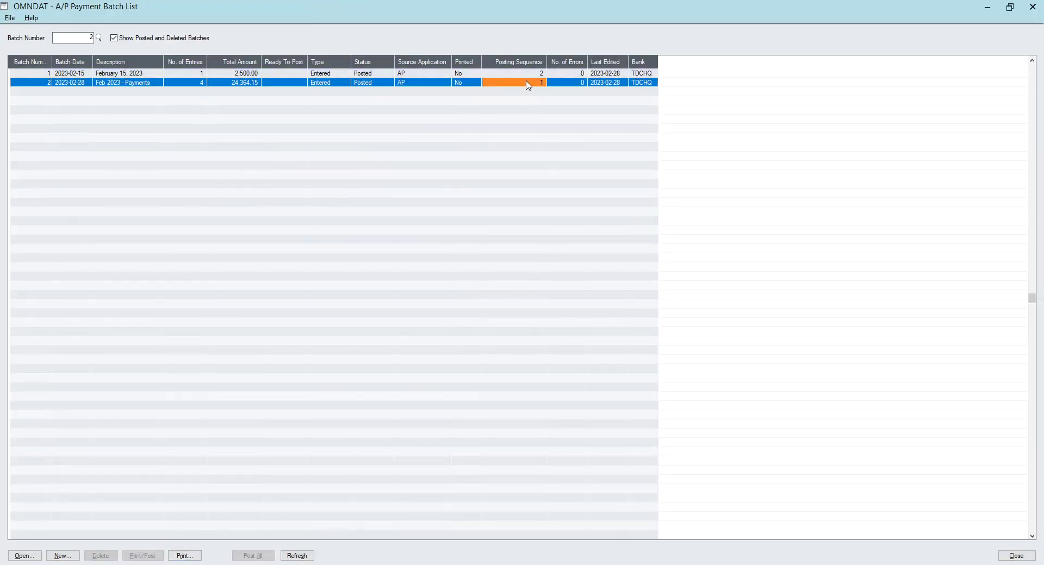
key("Up")
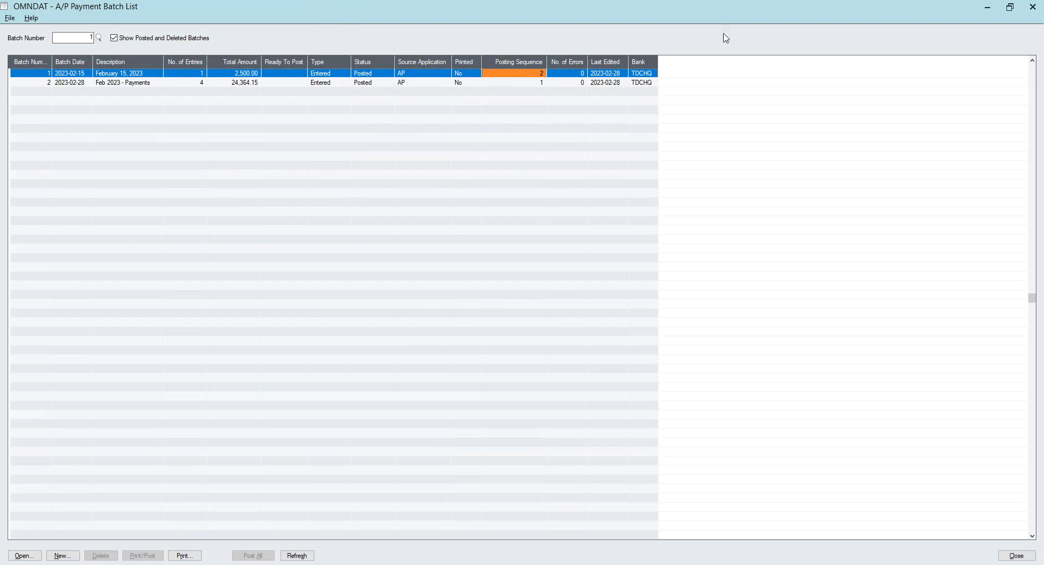
left_click(1032, 6)
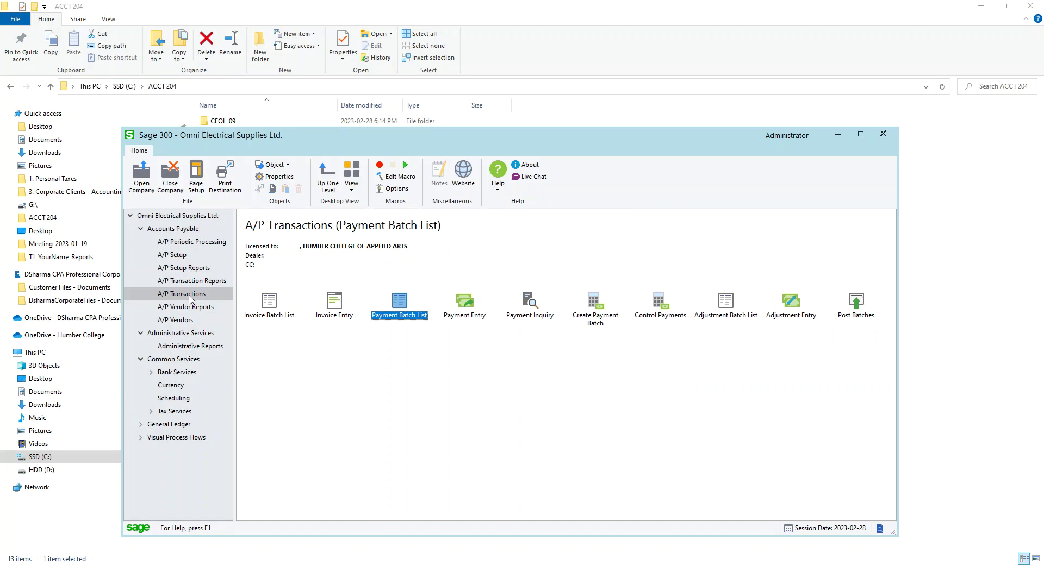
Preview the Payment Posting Journal for sequences 1 to 2, including previously printed journals.
left_click(198, 282)
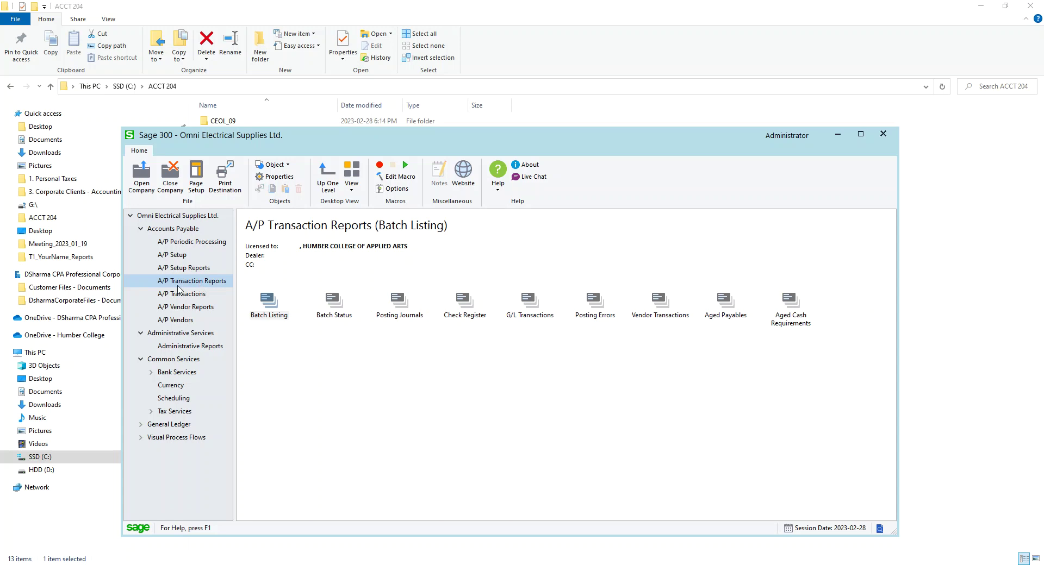
left_click(403, 310)
double_click(403, 310)
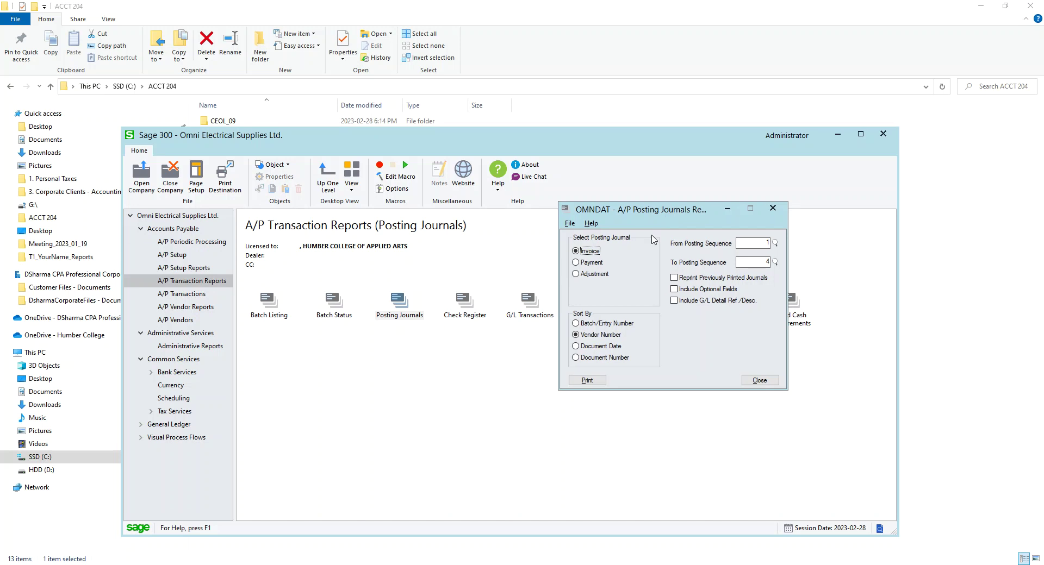
left_click(581, 262)
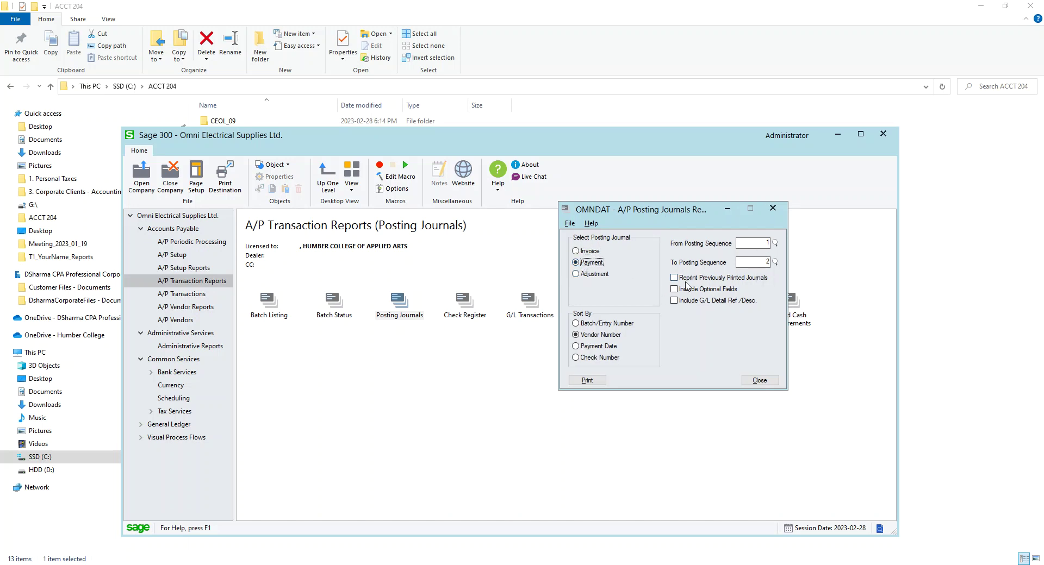
left_click(688, 280)
left_click(580, 379)
key("Return")
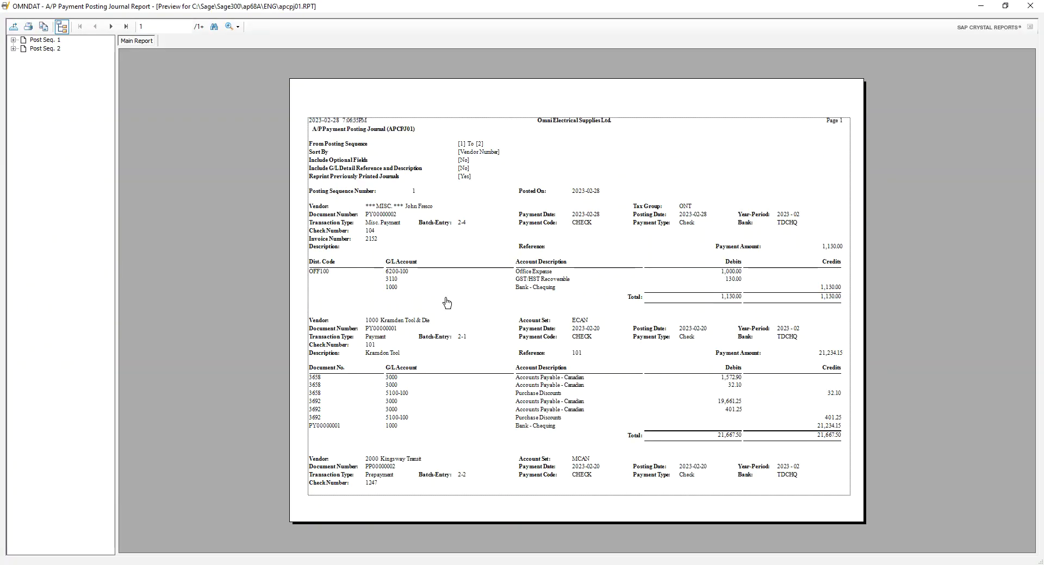
Check the journal's last-page summary, close the preview and Posting Journals, and return to A/P Transactions.
left_click(126, 26)
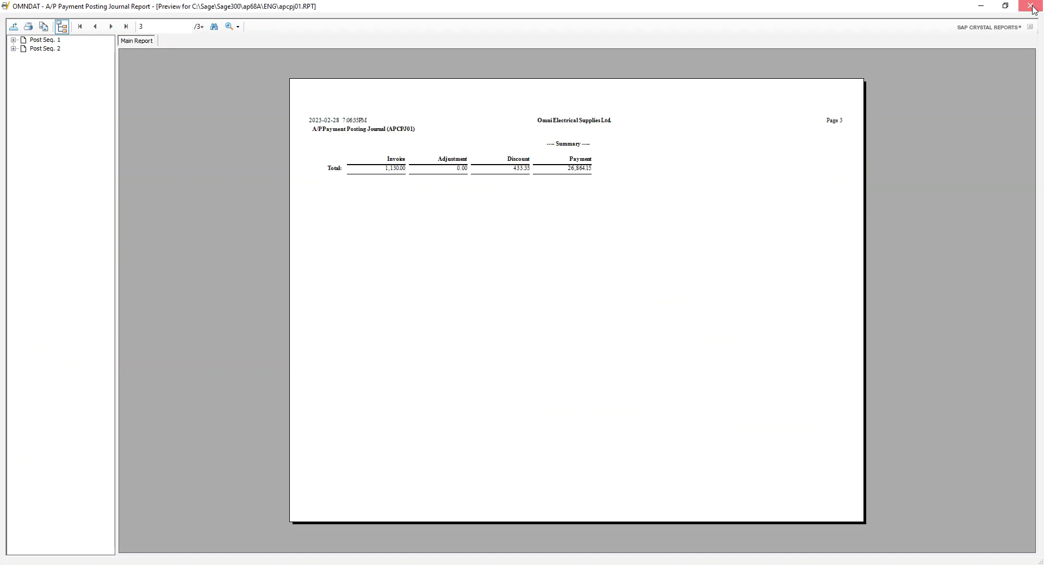
left_click(1030, 5)
left_click(759, 380)
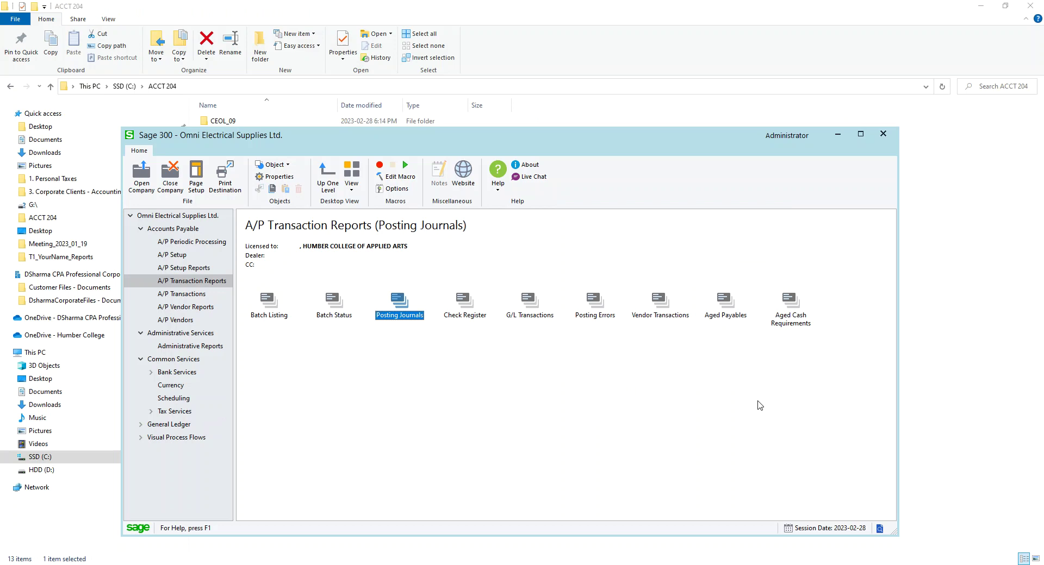
left_click(201, 298)
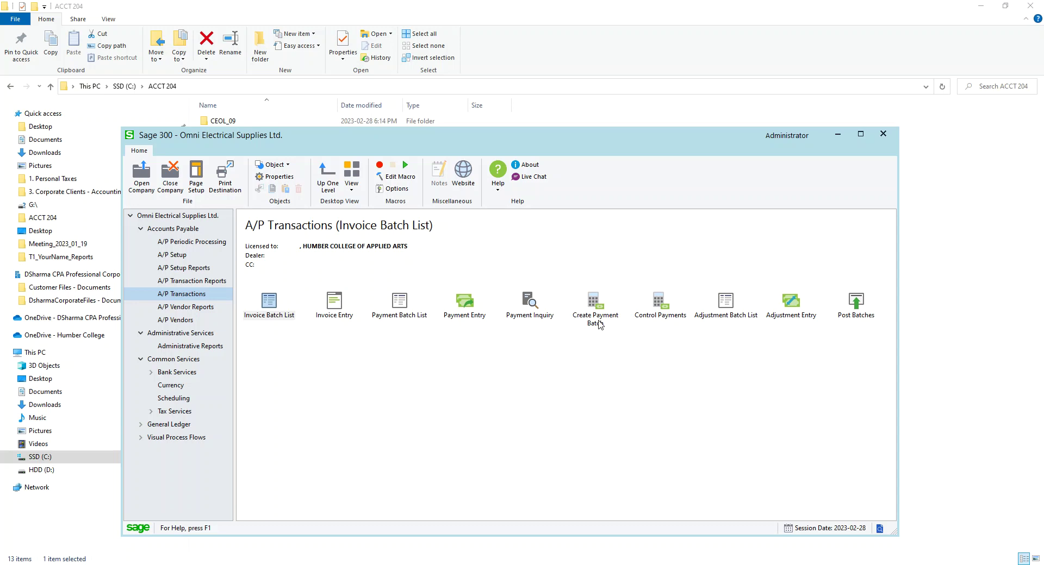
Back out of Create Payment Batch and open Payment Selection Codes from A/P Setup.
left_click(596, 306)
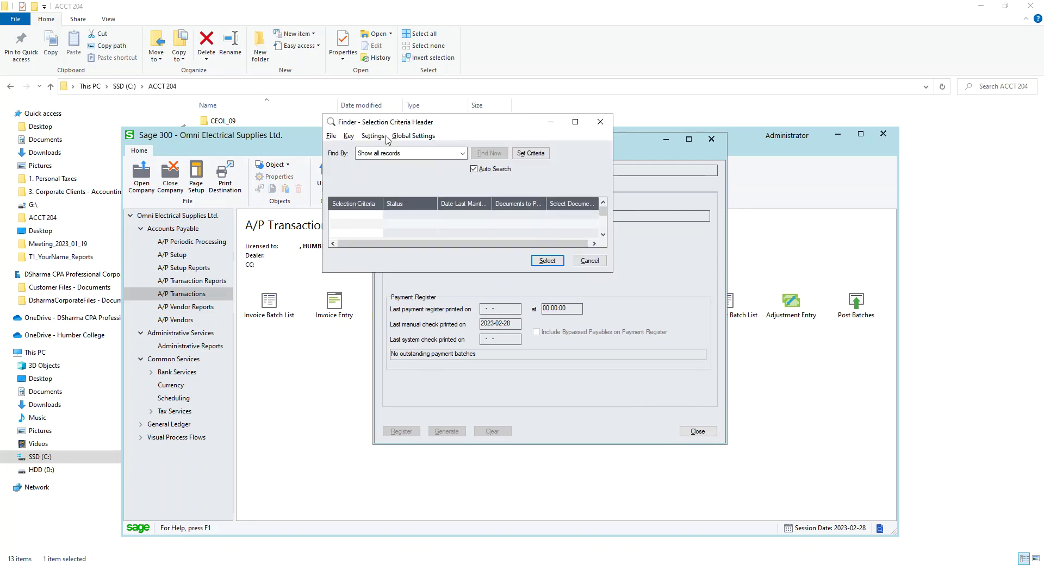
left_click(590, 262)
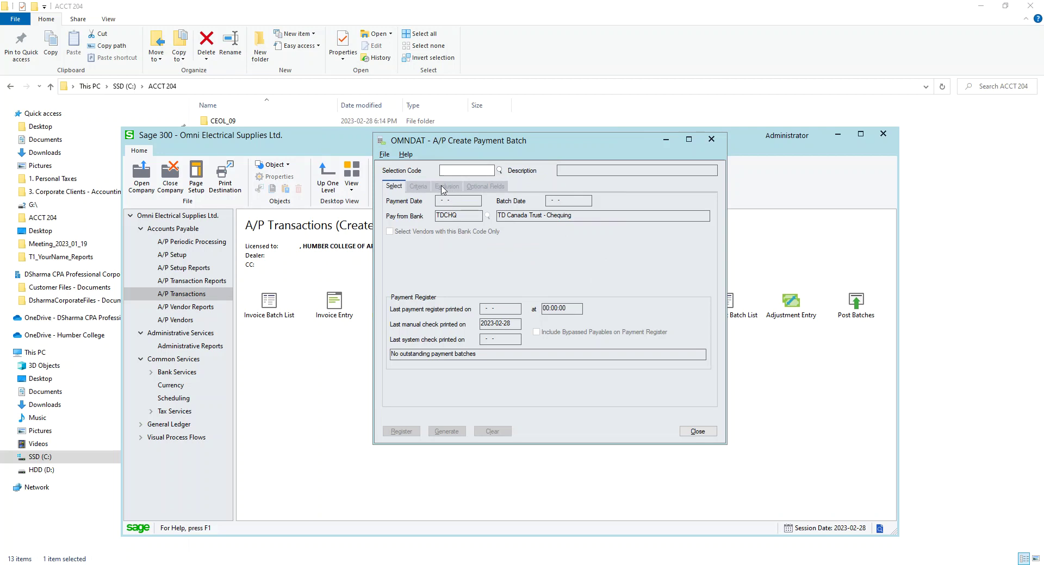
left_click(711, 139)
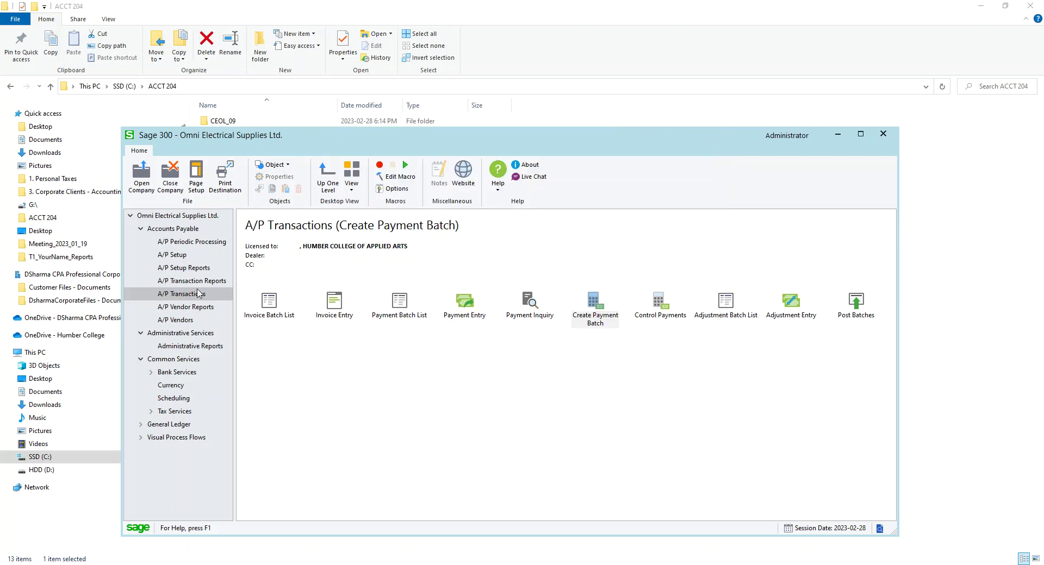
left_click(182, 257)
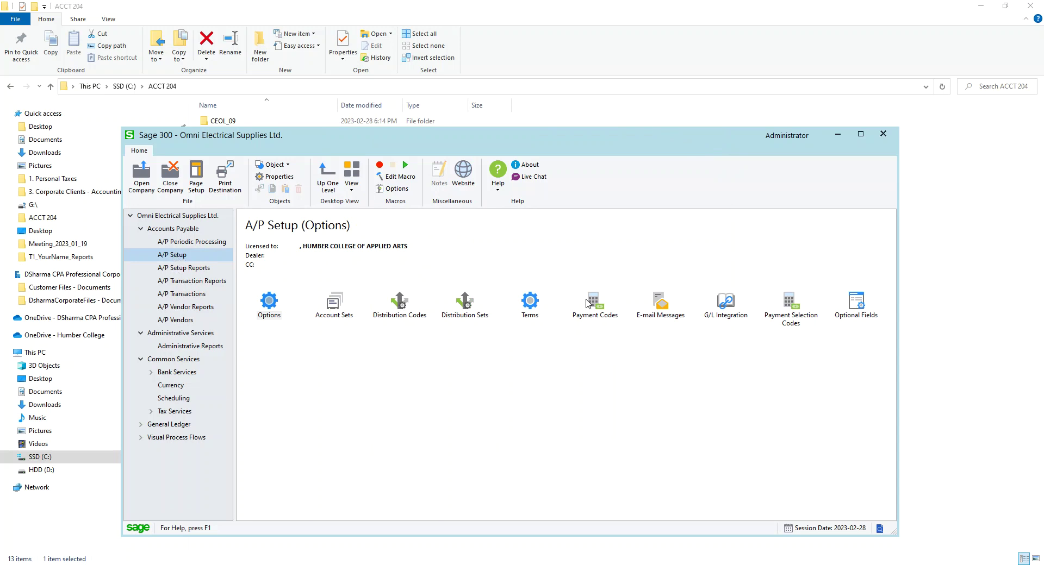
double_click(797, 313)
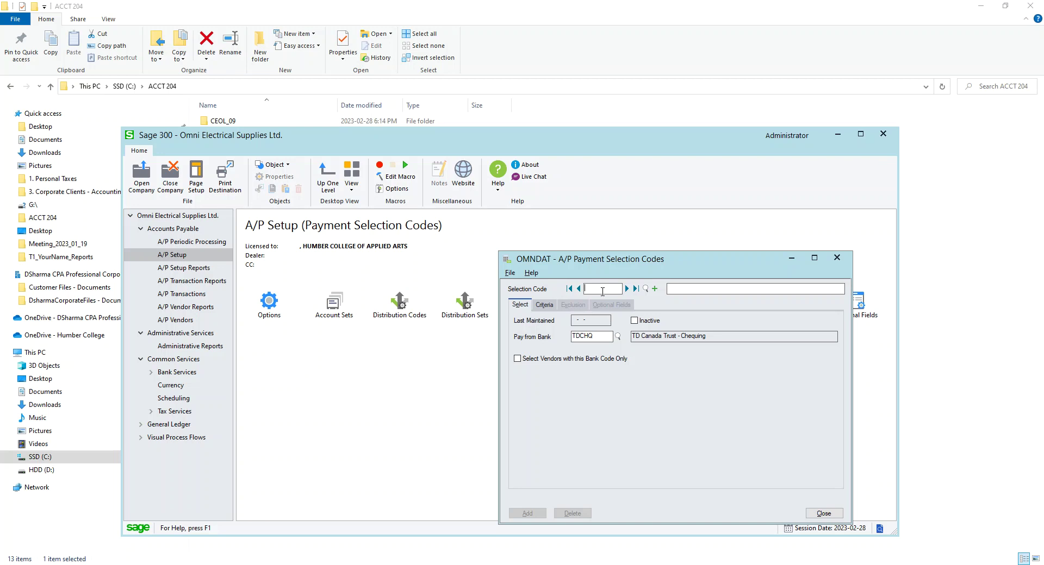
Create selection code ALL with the description All Vendors.
type("ALL")
key("Tab")
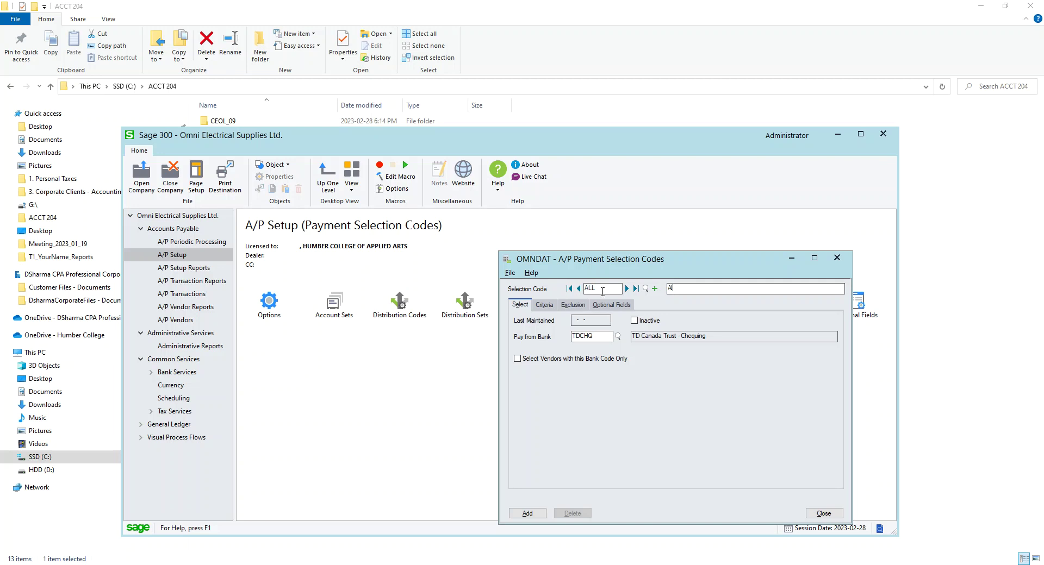
type("All Vendors")
key("Tab")
On the Criteria tab, have code ALL select documents by Due Date or Discount Date.
left_click(542, 310)
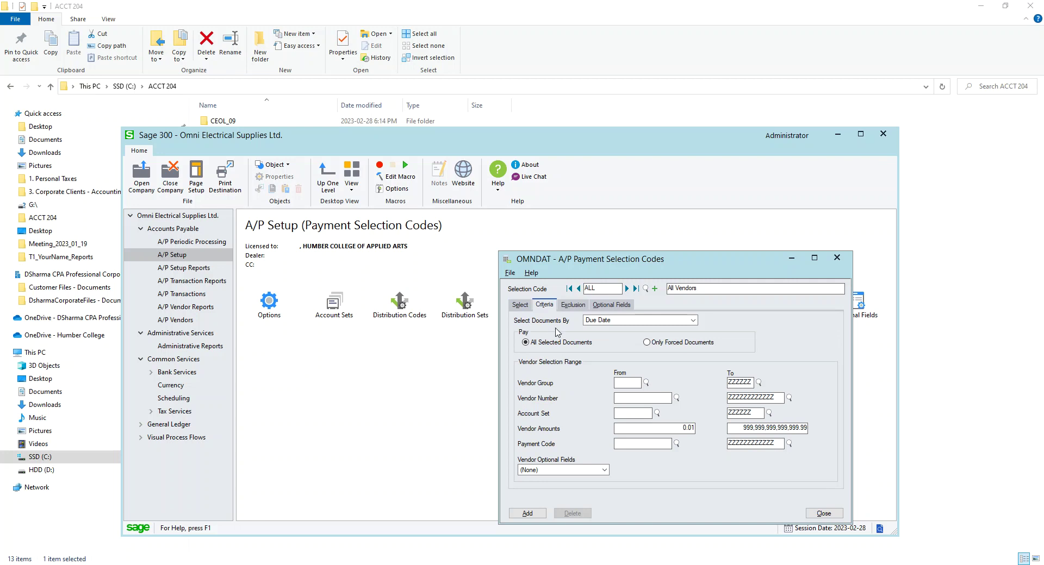
left_click(641, 320)
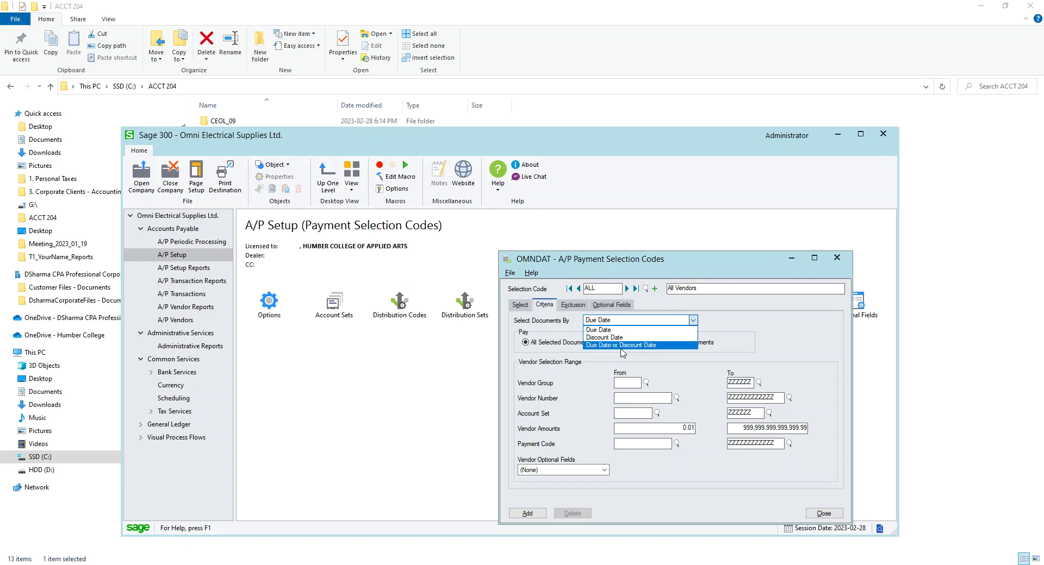
left_click(620, 345)
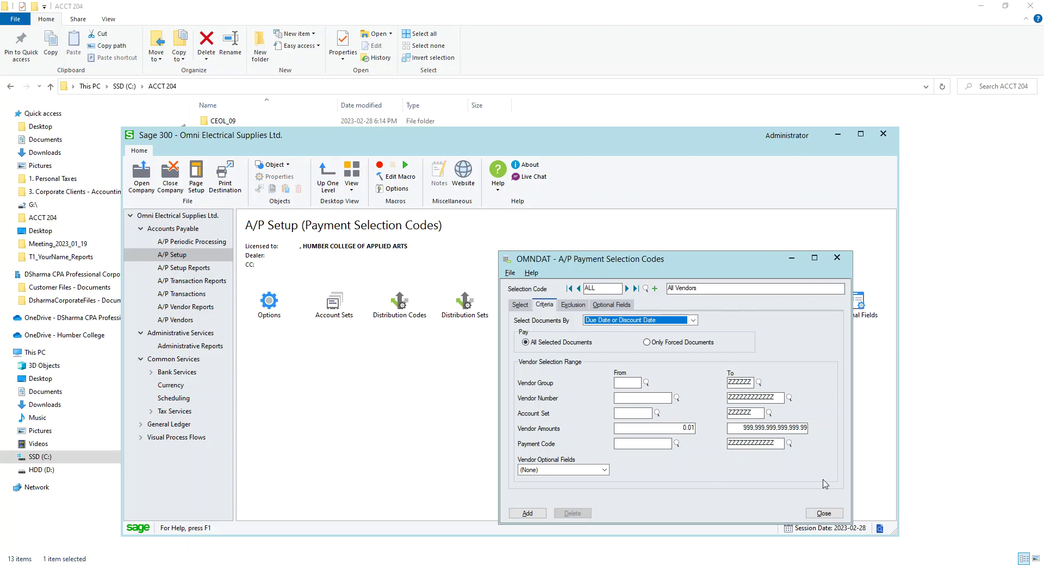
Check the exclusion list, add code ALL, and close the Payment Selection Codes window.
left_click(579, 306)
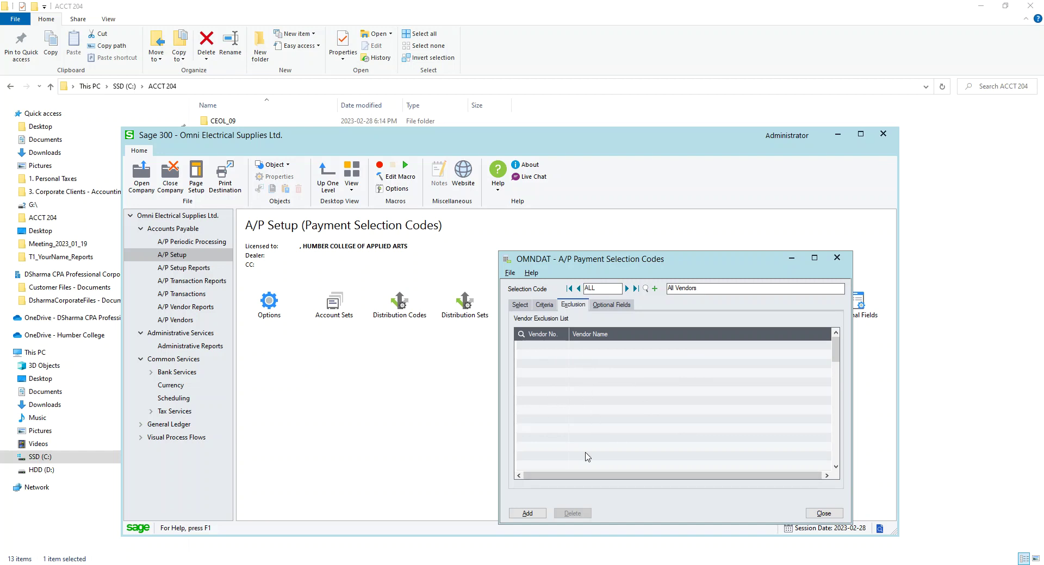
left_click(536, 518)
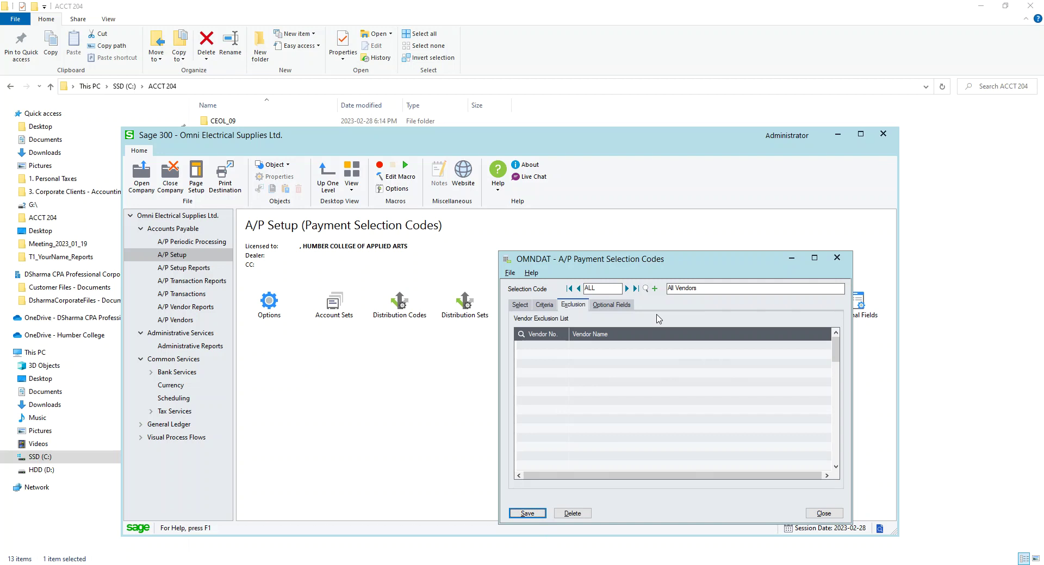
left_click(837, 514)
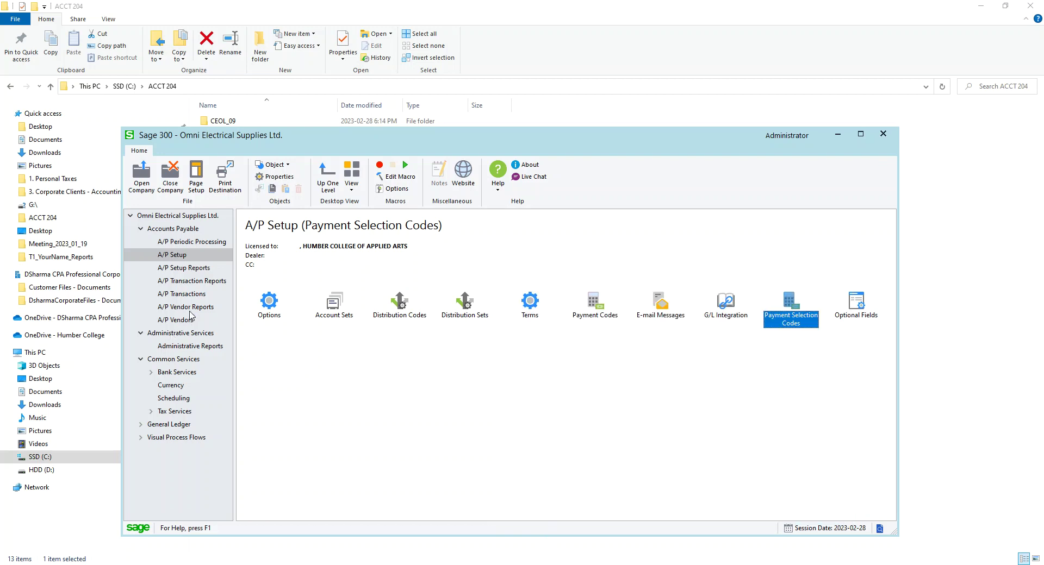
left_click(199, 295)
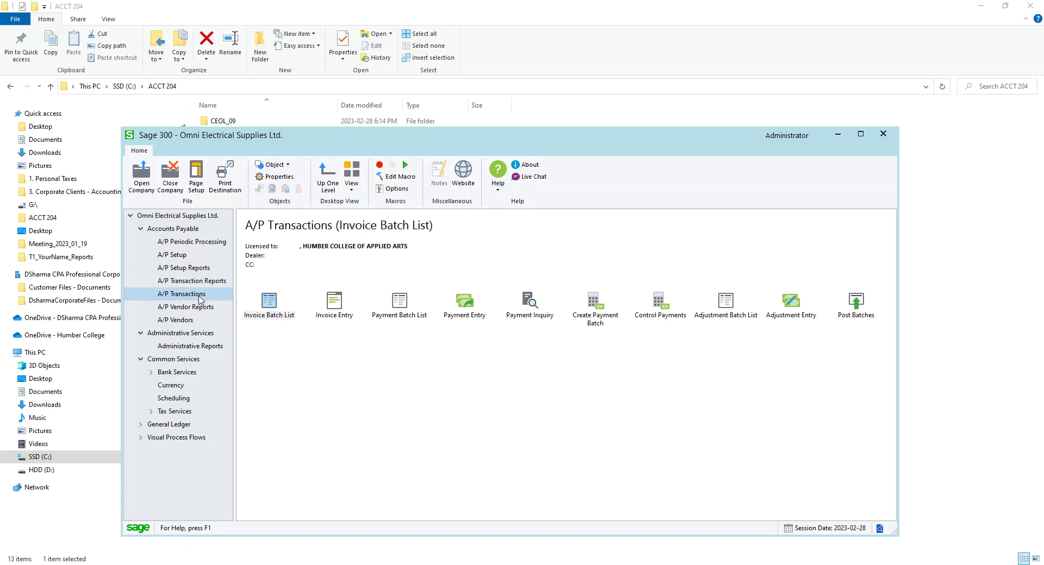
Select the Create Payment Batch function under A/P Transactions.
left_click(595, 309)
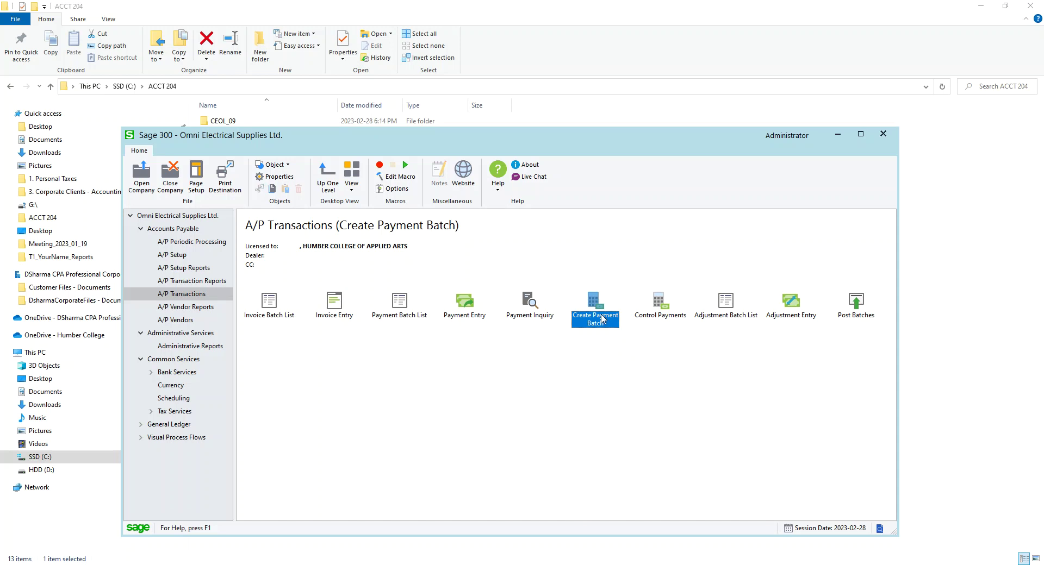
Open Create Payment Batch and load selection code ALL from the F5 finder.
double_click(598, 317)
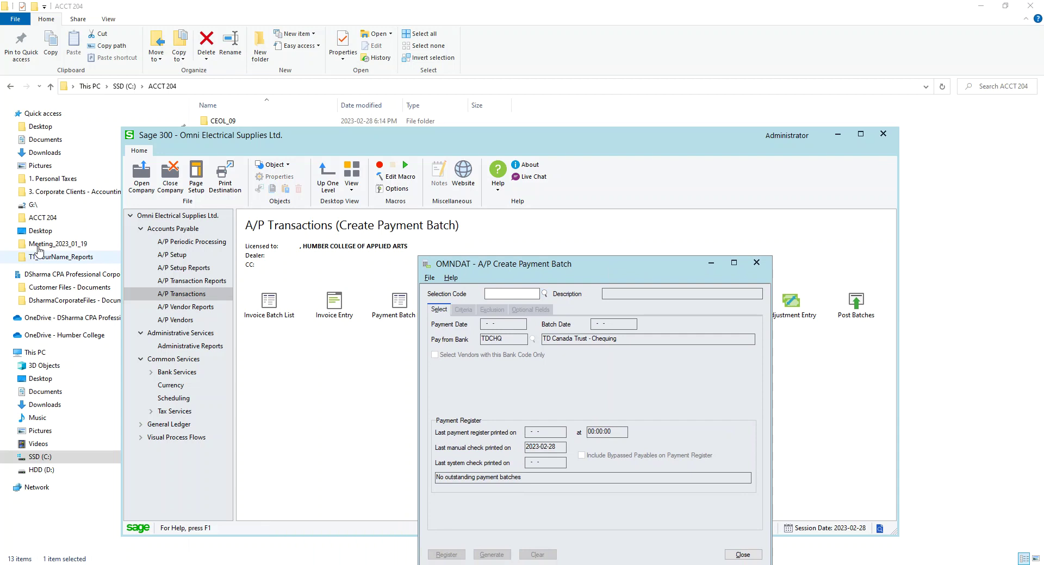
key("F5")
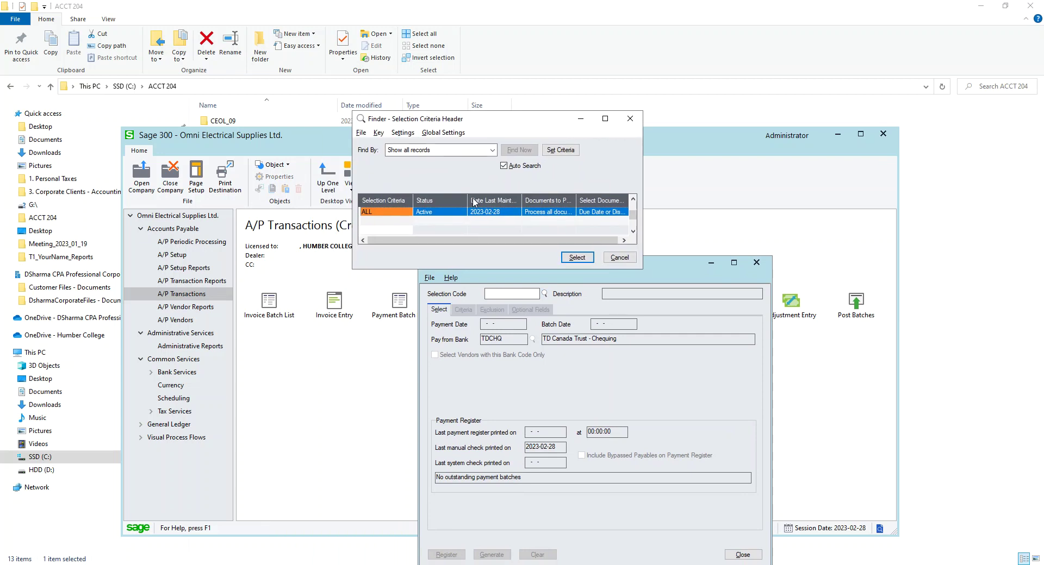
double_click(450, 217)
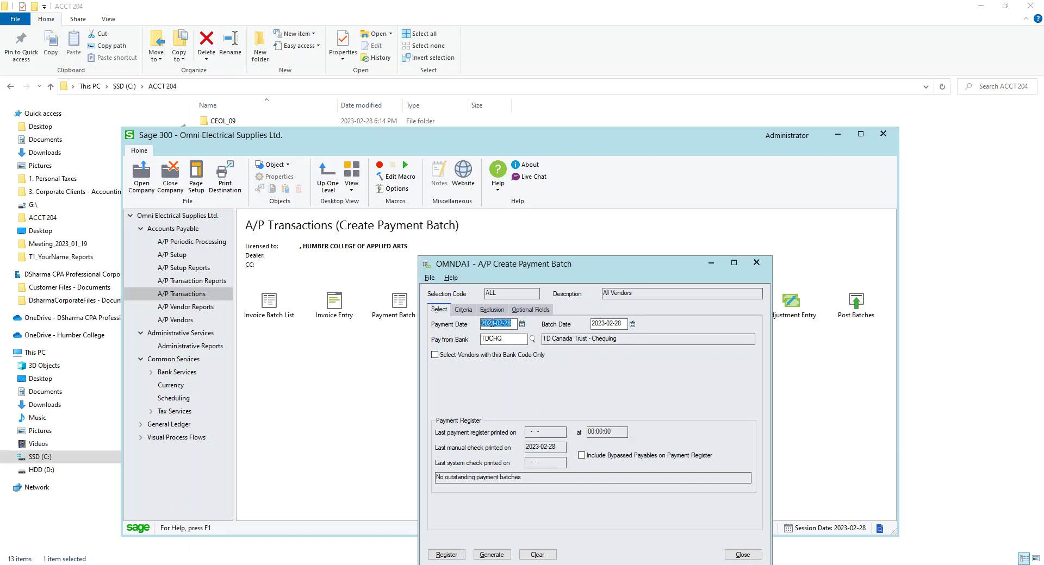
Set due on or before 2023-02-28 and discounts available 2023-02-28 to 2023-03-05.
left_click(463, 310)
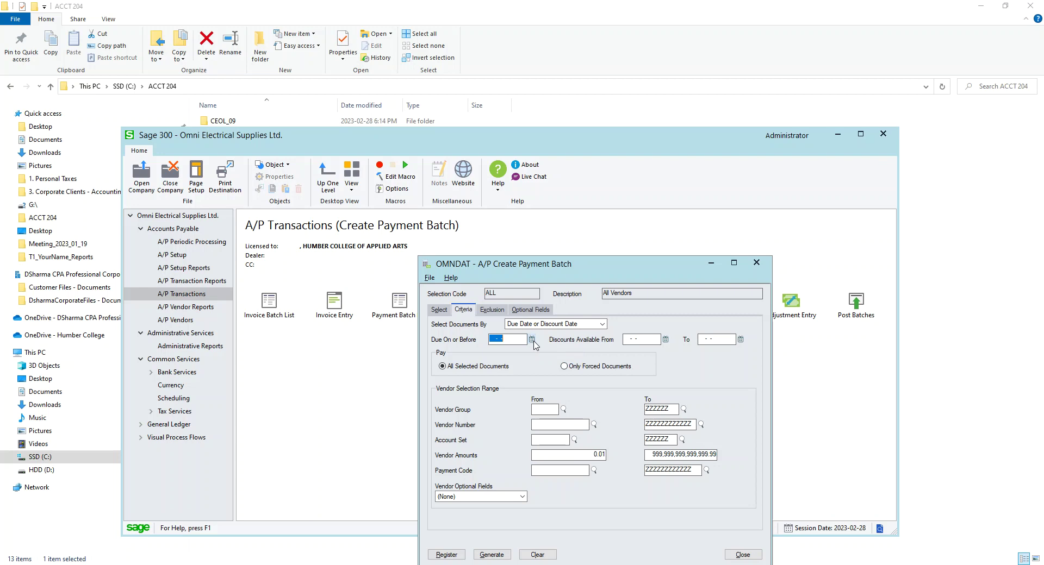
left_click(532, 340)
left_click(451, 410)
left_click(665, 339)
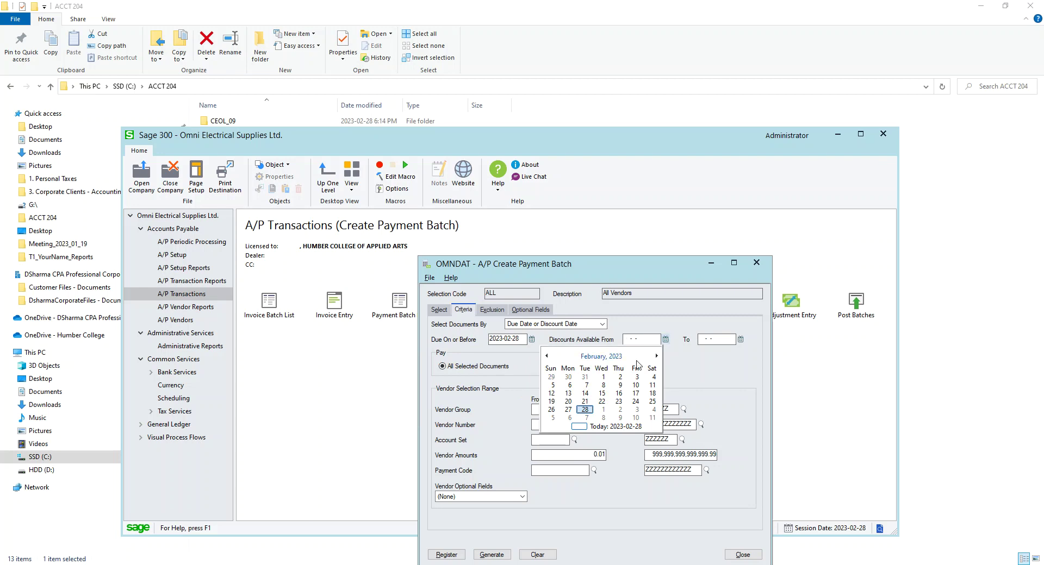
left_click(586, 401)
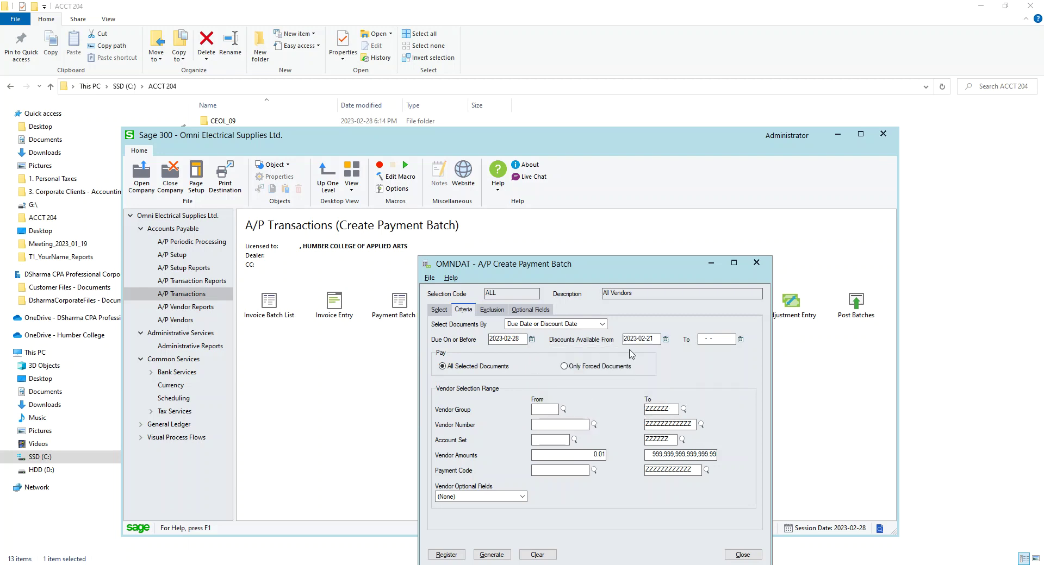
left_click(740, 340)
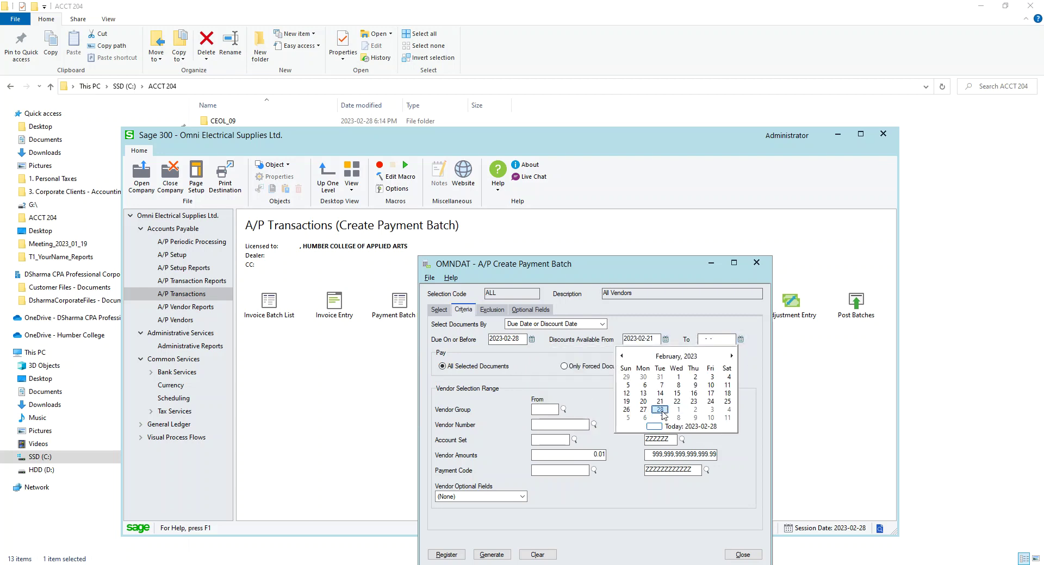
left_click(666, 340)
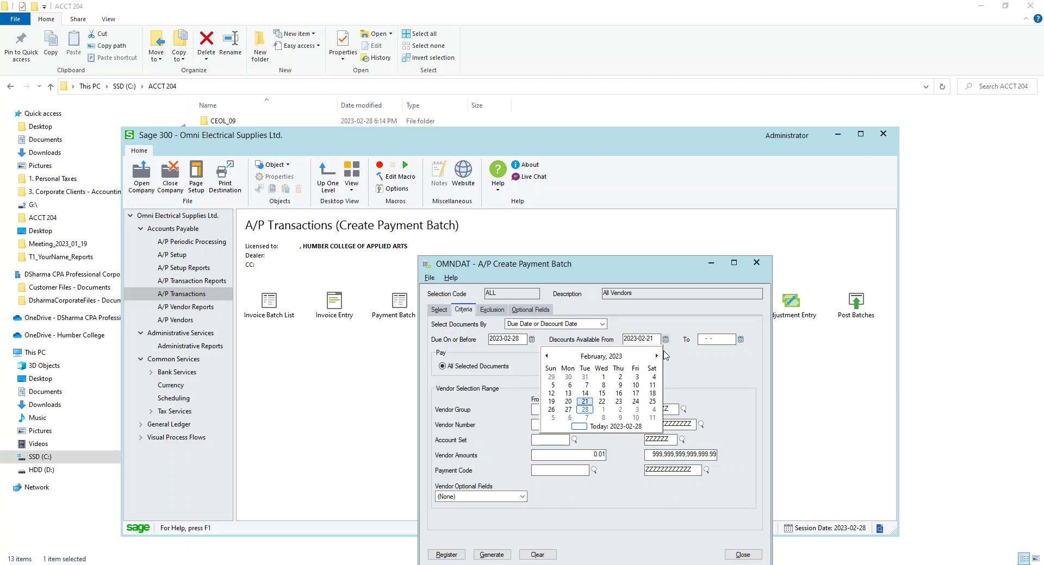
left_click(585, 410)
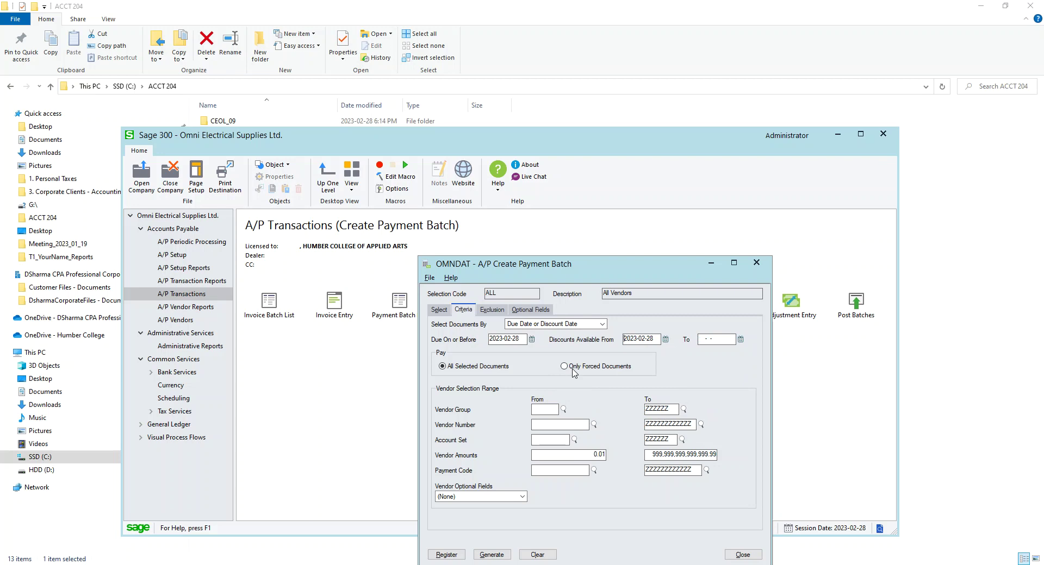
left_click(741, 340)
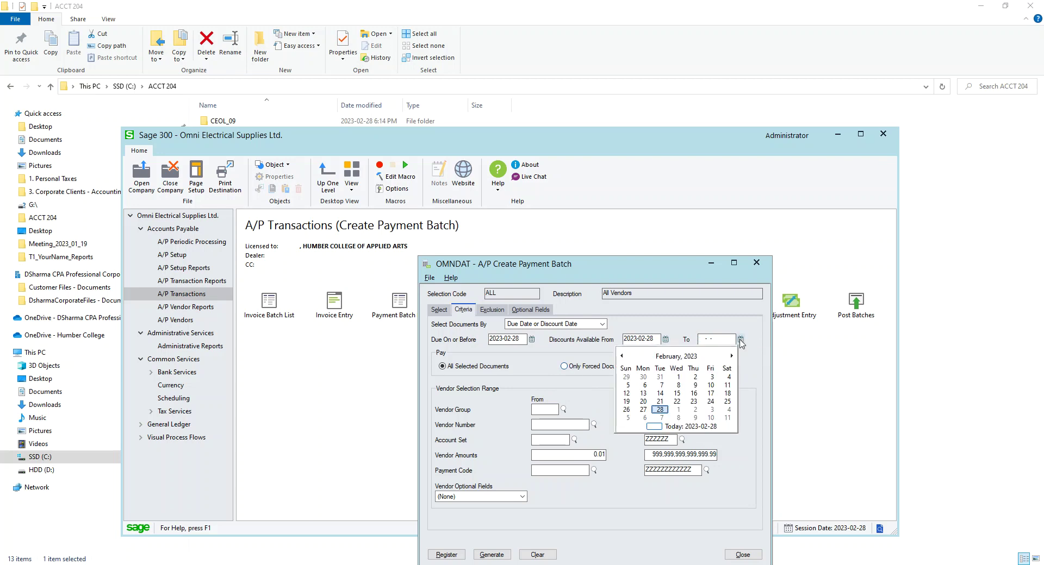
left_click(628, 417)
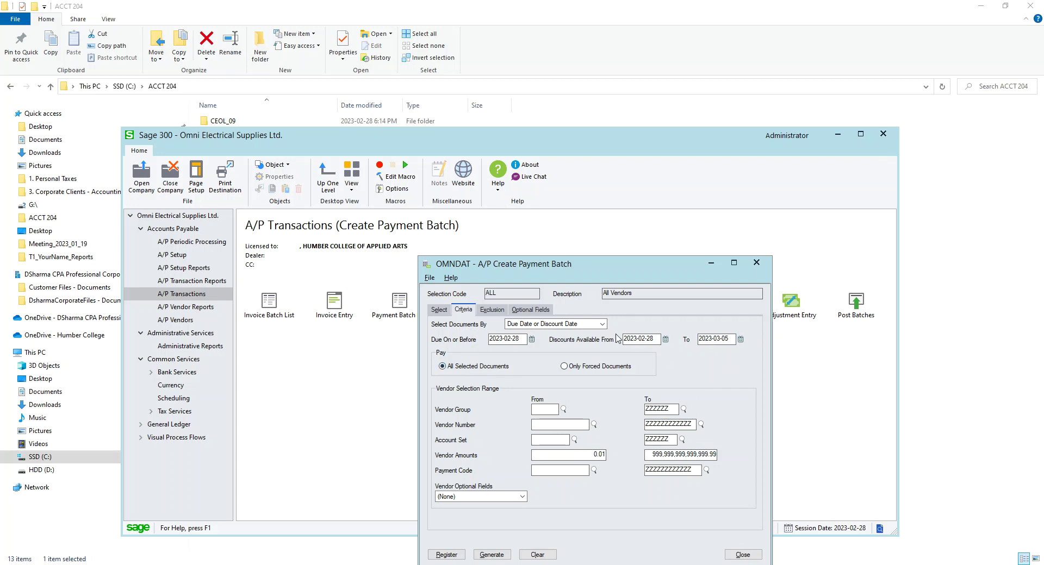
Confirm no vendors are excluded, then print the payment register for the batch.
left_click(484, 312)
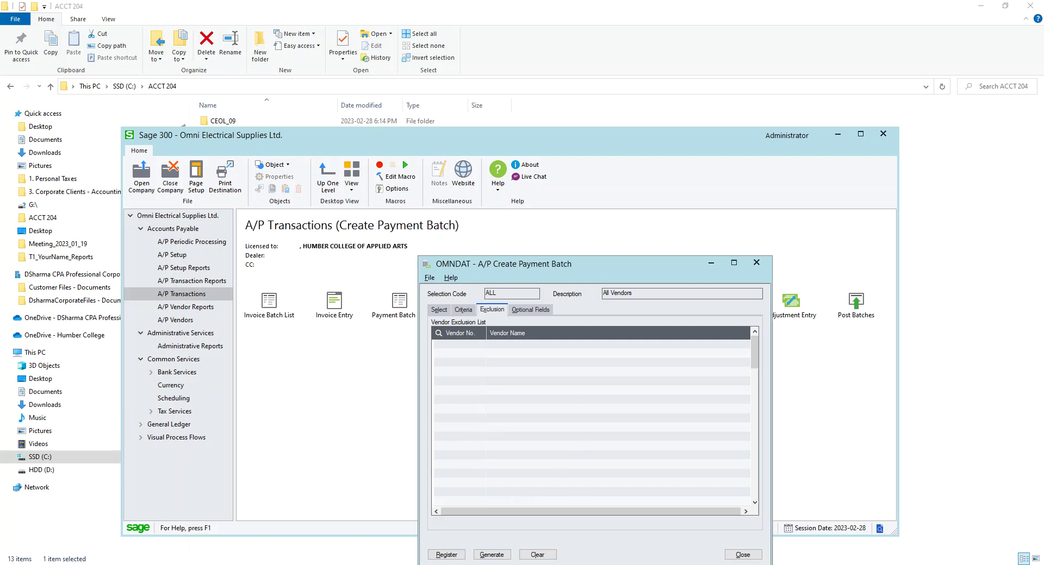
left_click_drag(603, 269, 608, 178)
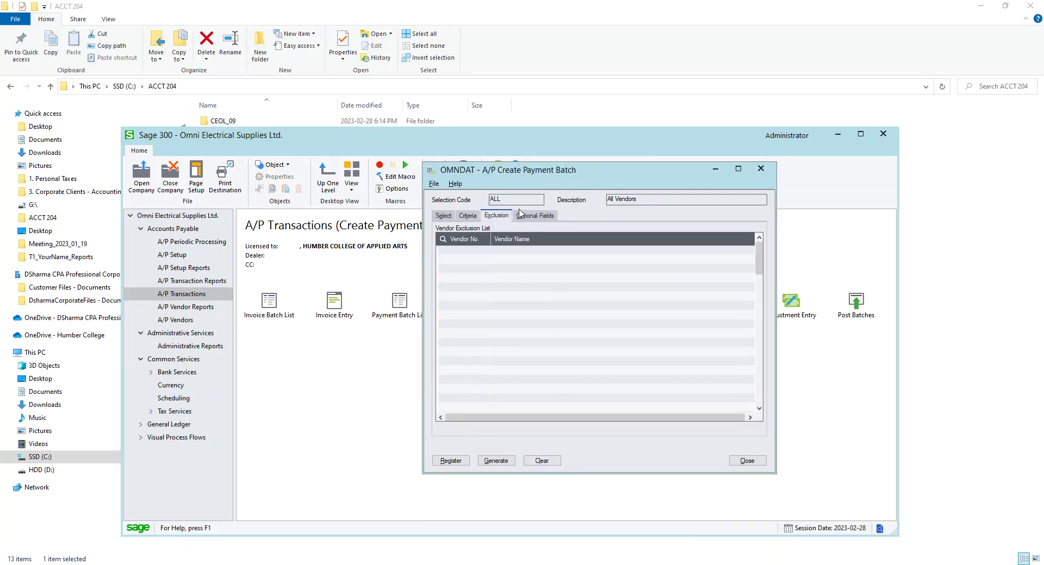
left_click(467, 216)
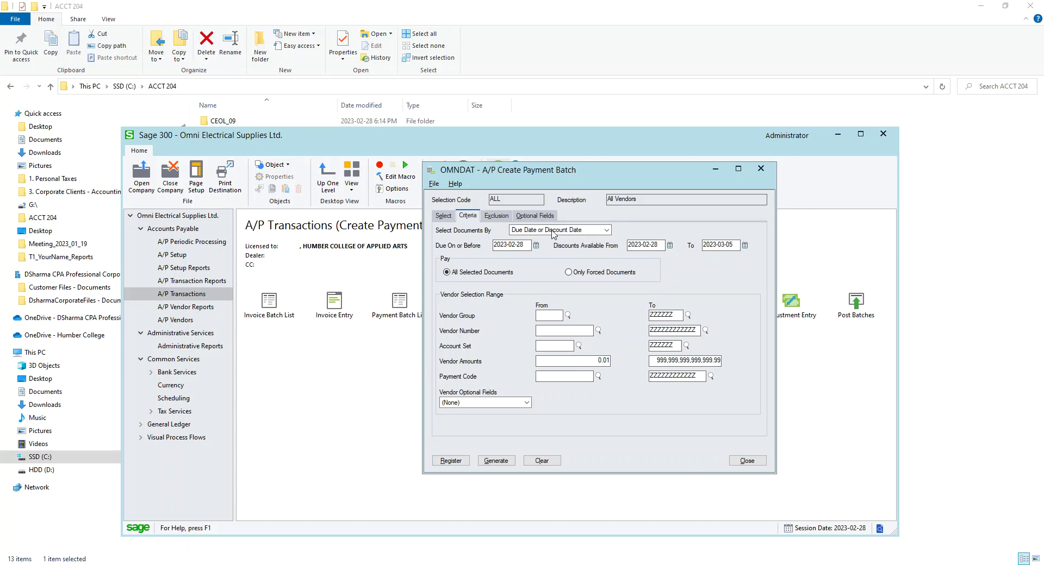
left_click(459, 462)
Review the register's detail and summary pages (five vendors, 33,878.47), then close the preview.
left_click(560, 11)
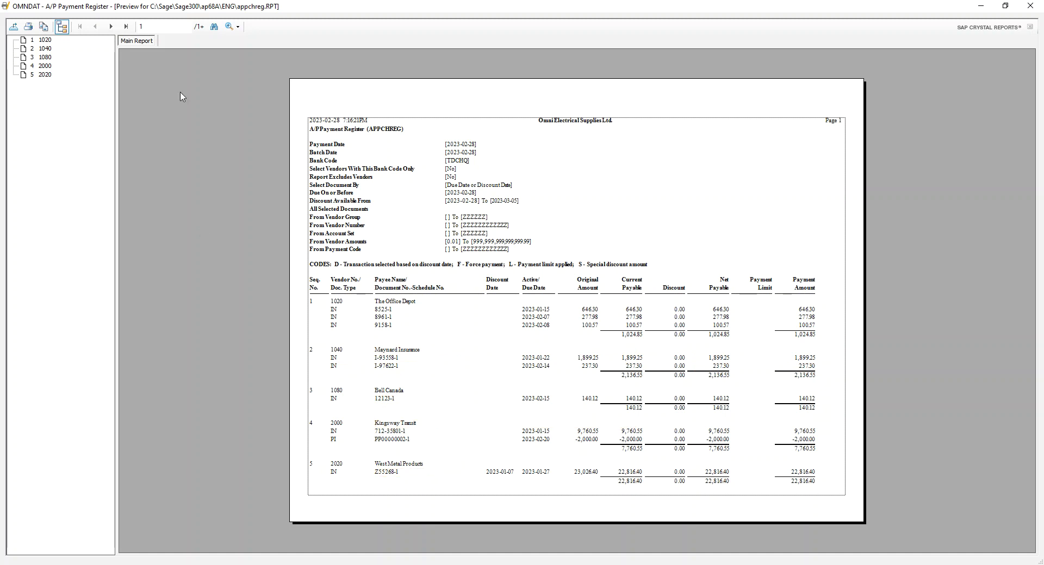
left_click(126, 27)
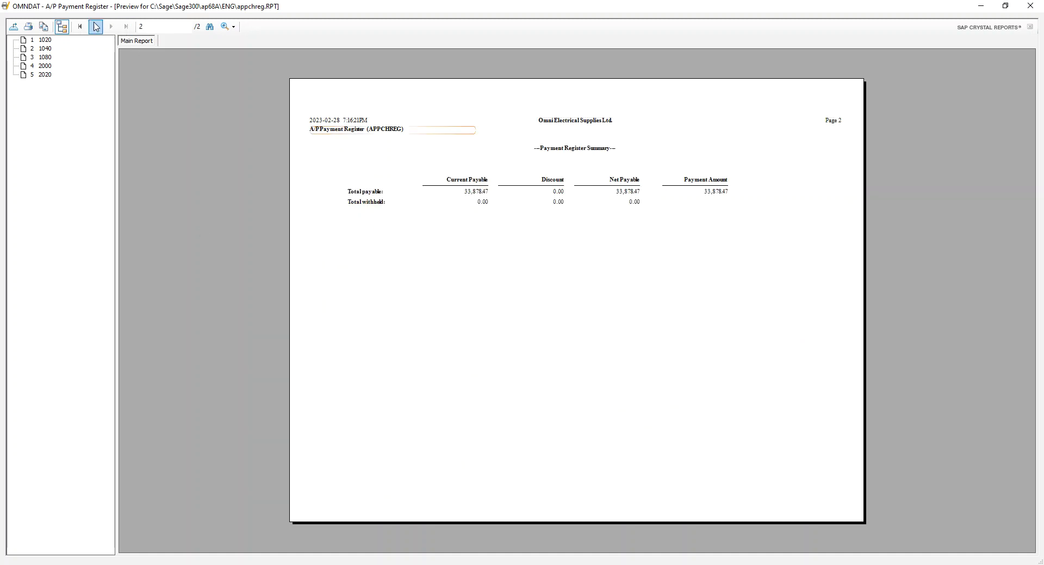
left_click(95, 26)
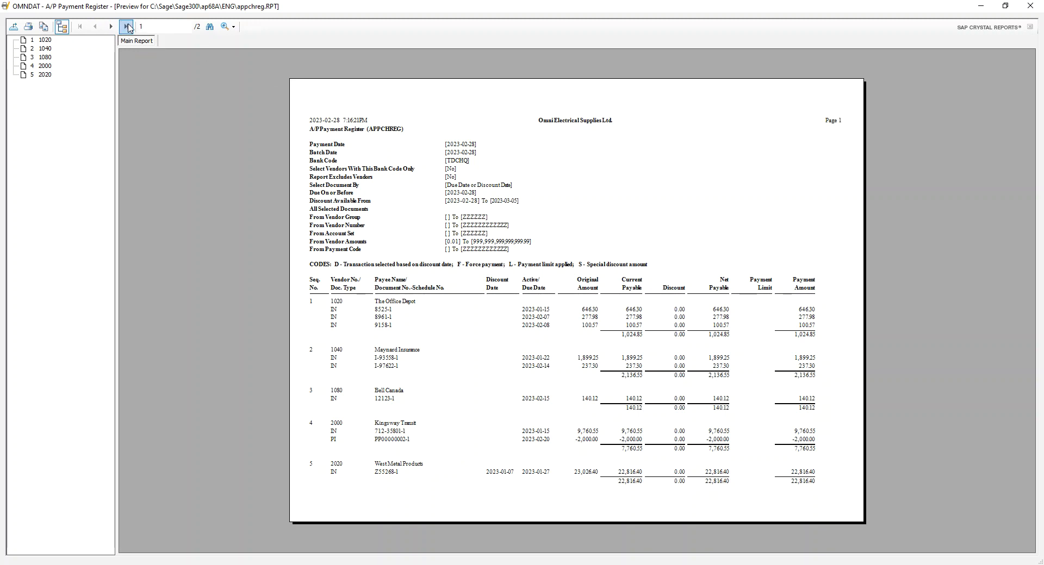
left_click(115, 27)
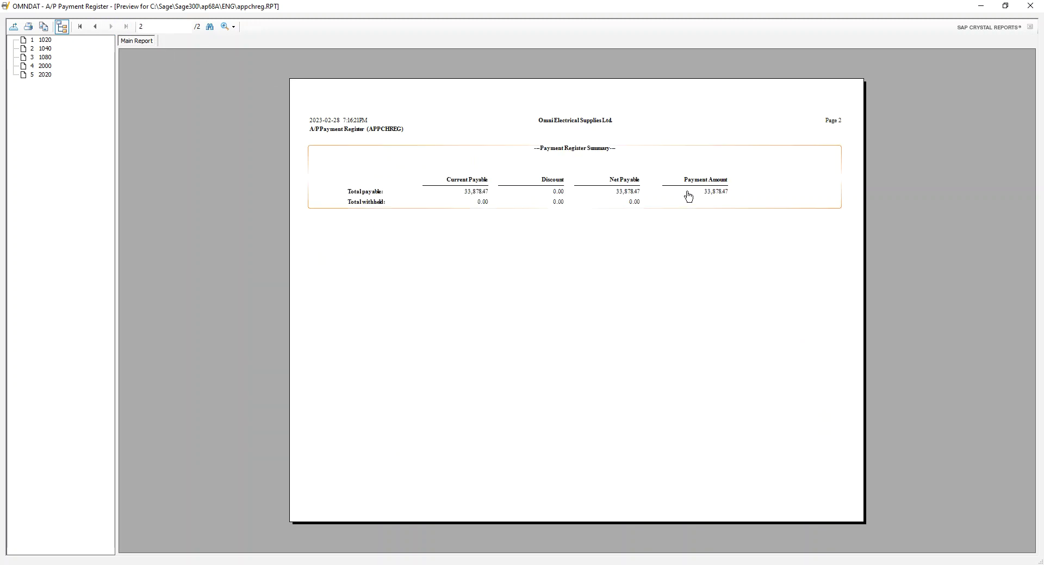
left_click(95, 27)
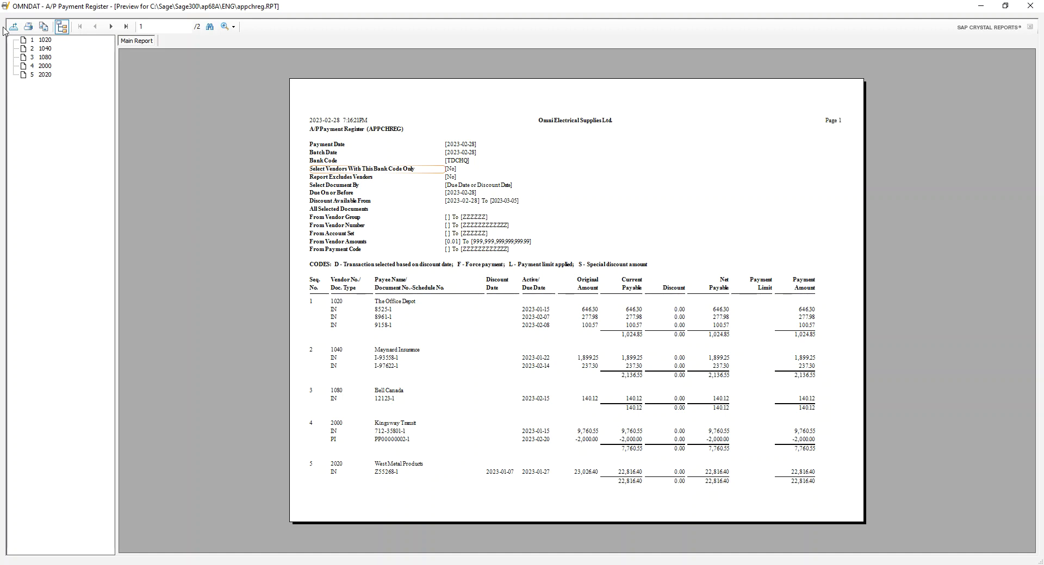
left_click(389, 472)
left_click(390, 465)
left_click(388, 471)
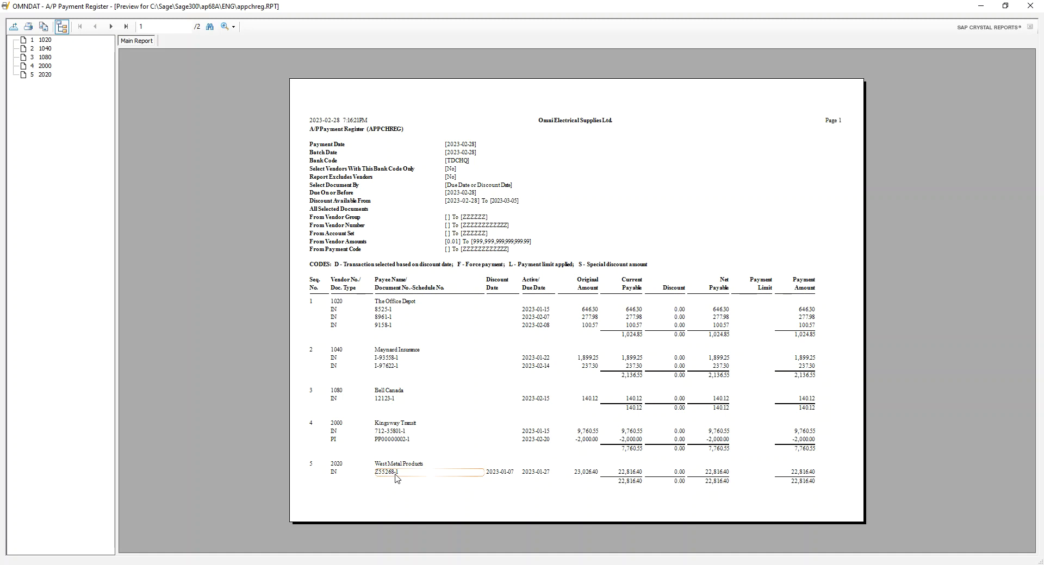
left_click(422, 486)
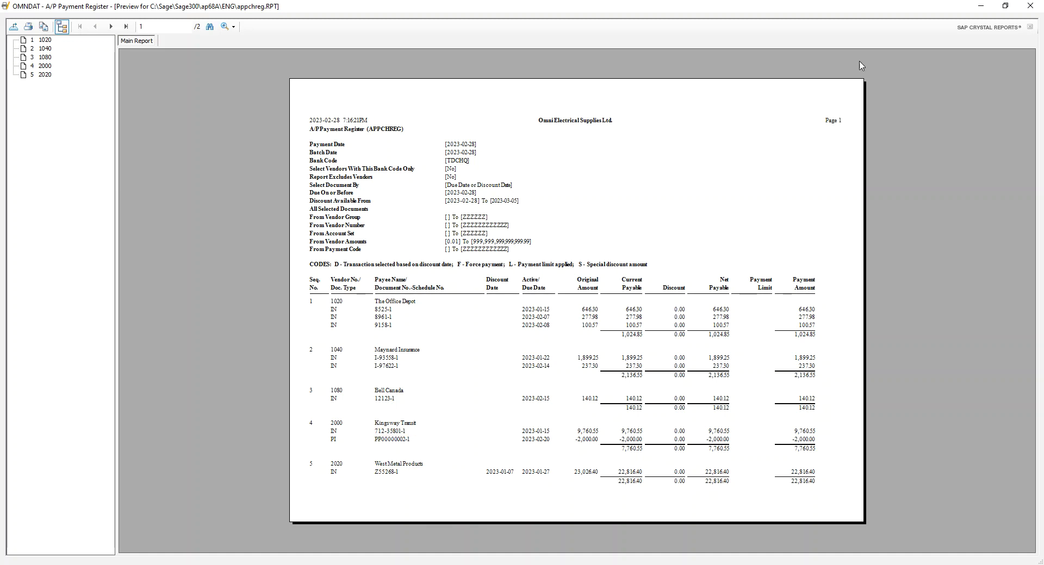
left_click(1029, 7)
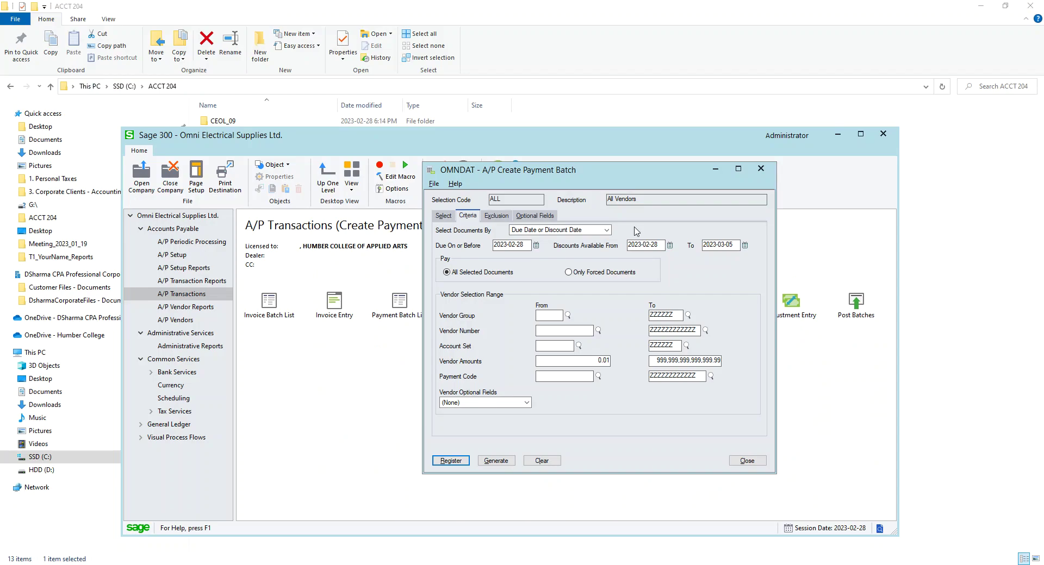
Close the payment batch window and open Control Payments from A/P Transactions.
left_click(494, 216)
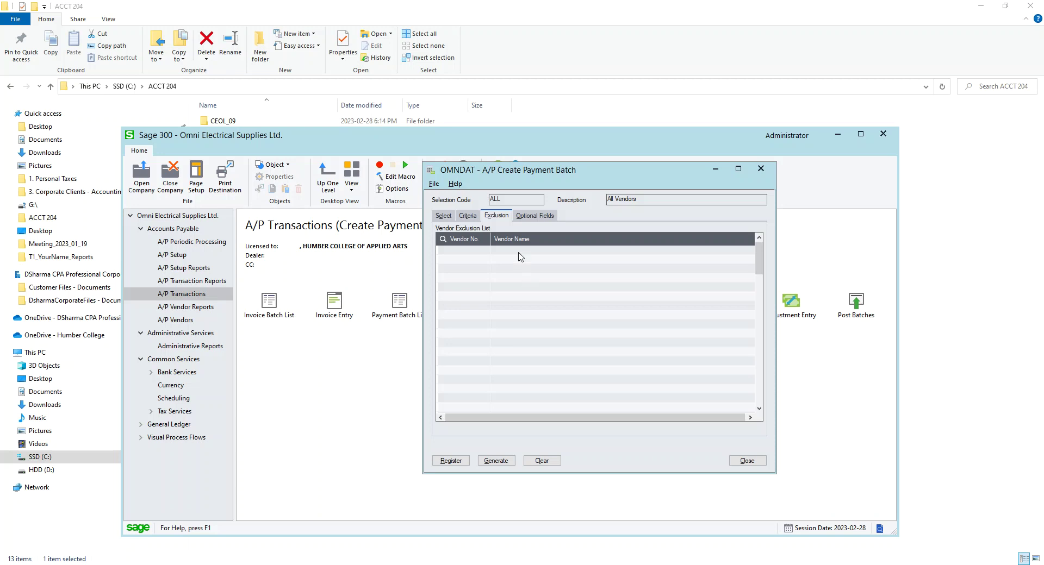
left_click(746, 461)
left_click(660, 302)
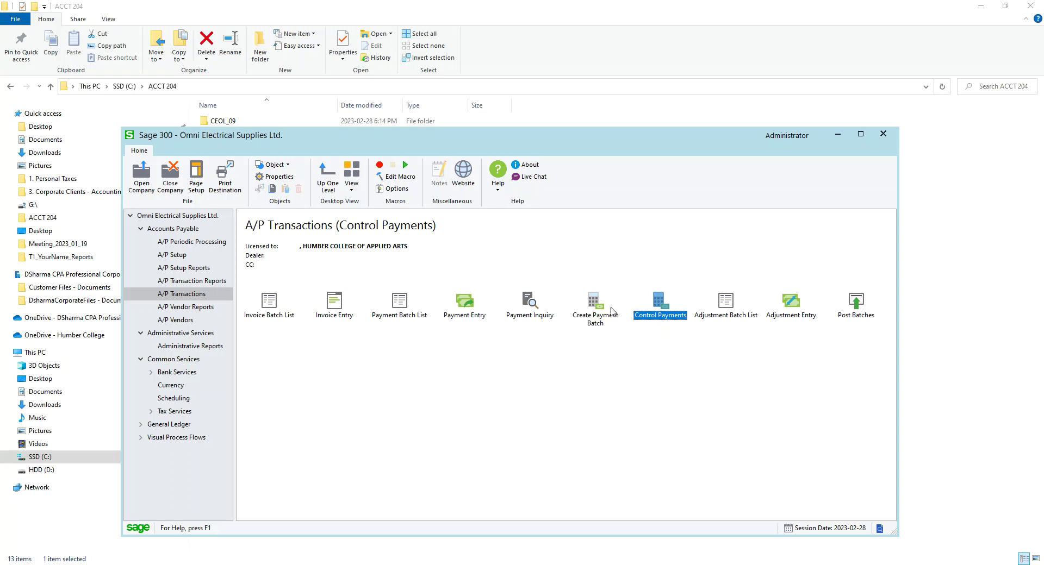
left_click(659, 319)
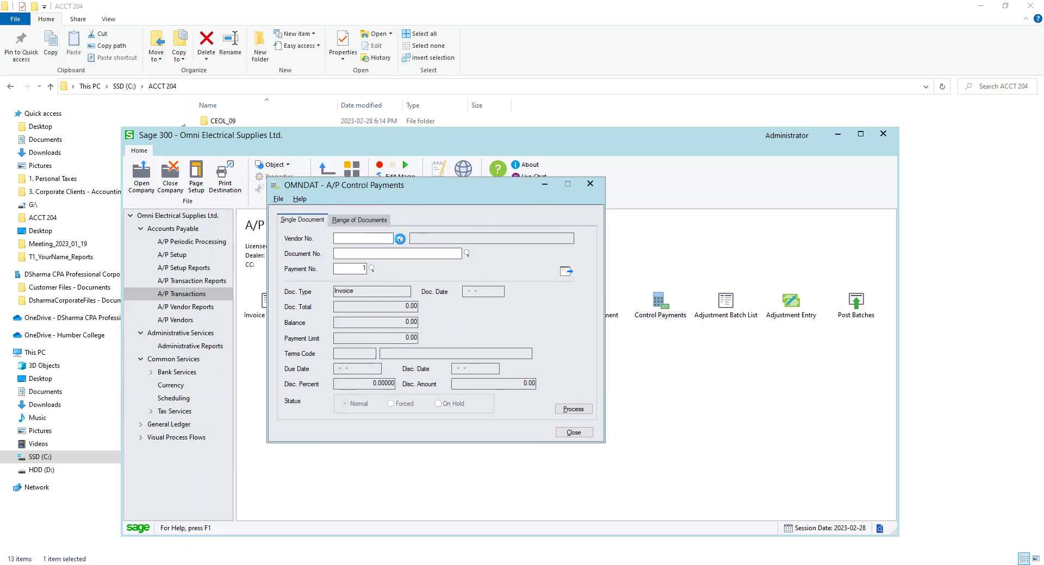
Load vendor 2020 West Metal Products' invoice Z55268 in Control Payments: balance 22,816.40, status Normal.
left_click(398, 238)
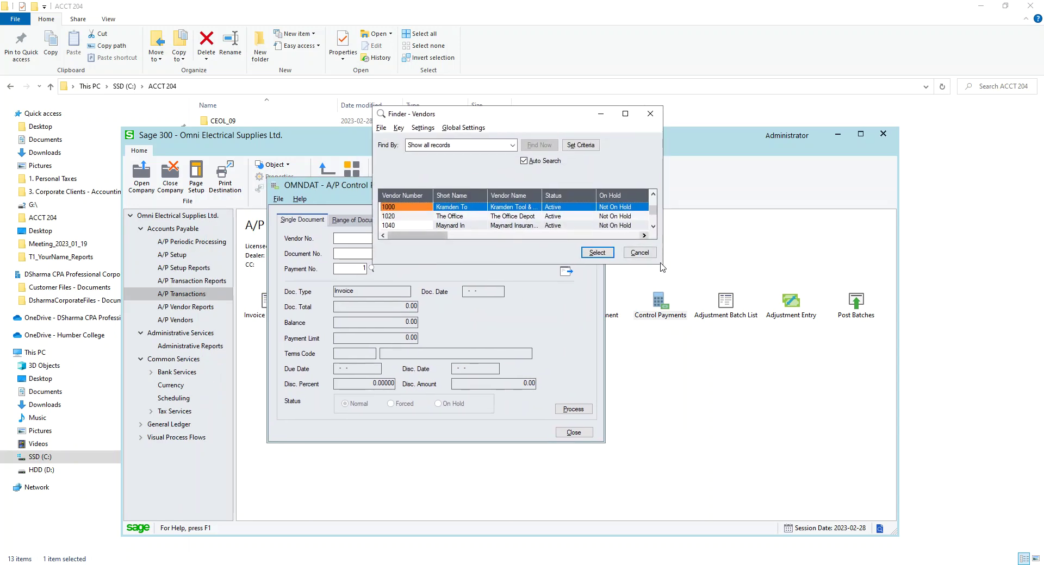
left_click_drag(662, 264, 718, 415)
double_click(460, 264)
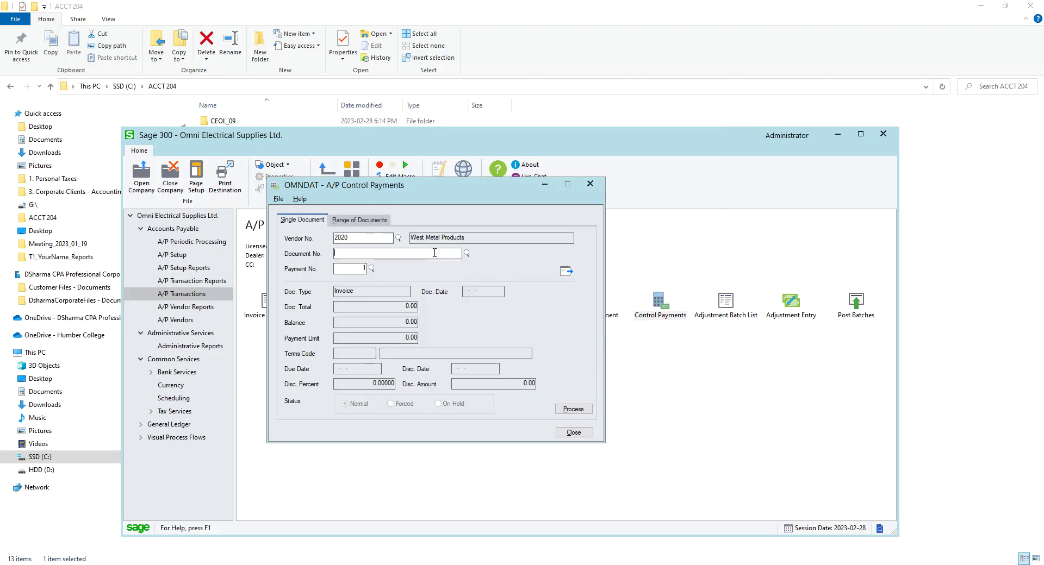
left_click(466, 253)
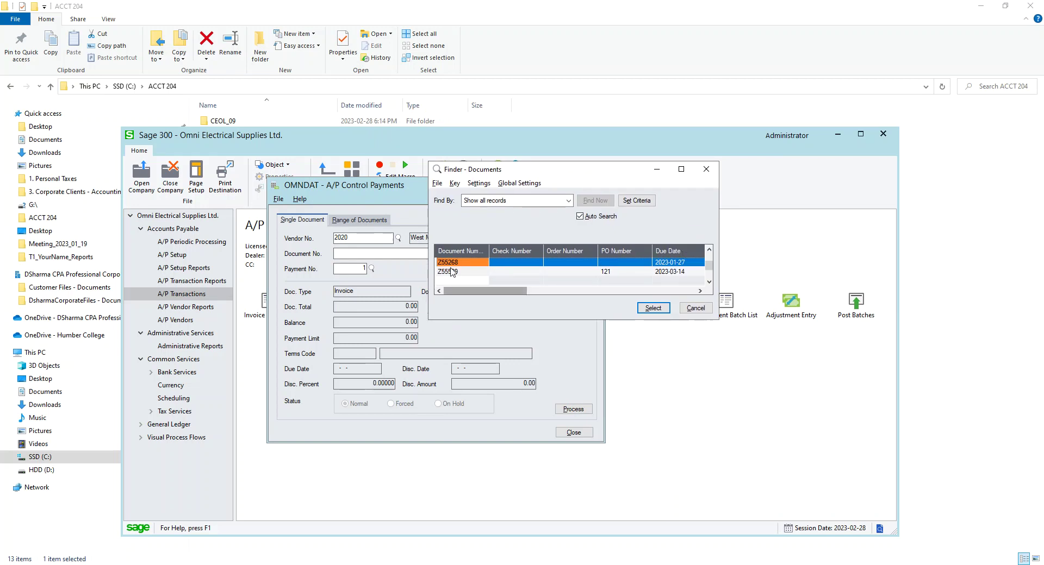
double_click(455, 264)
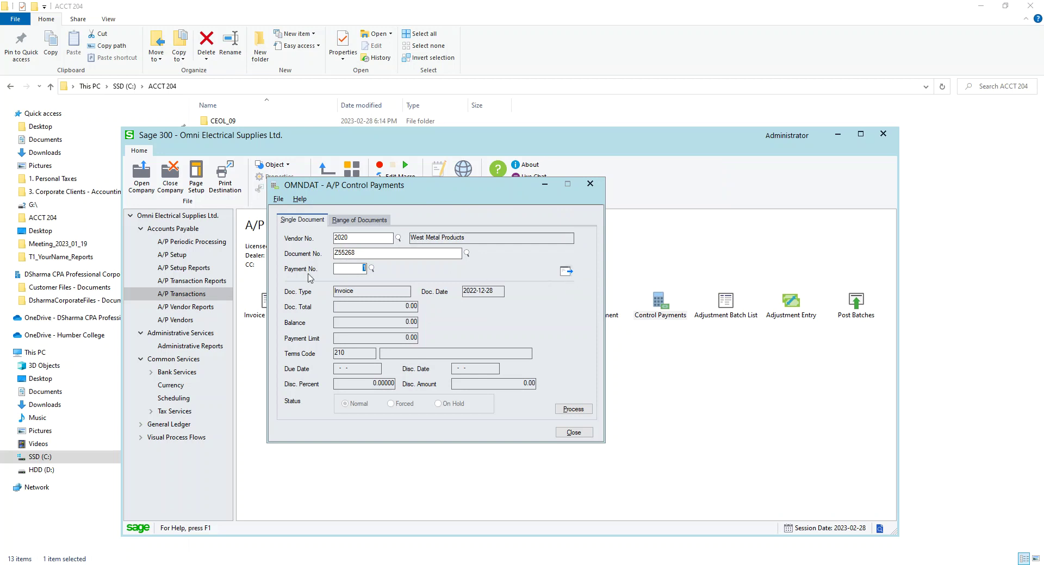
key("Tab")
key("shift+Tab")
left_click(567, 273)
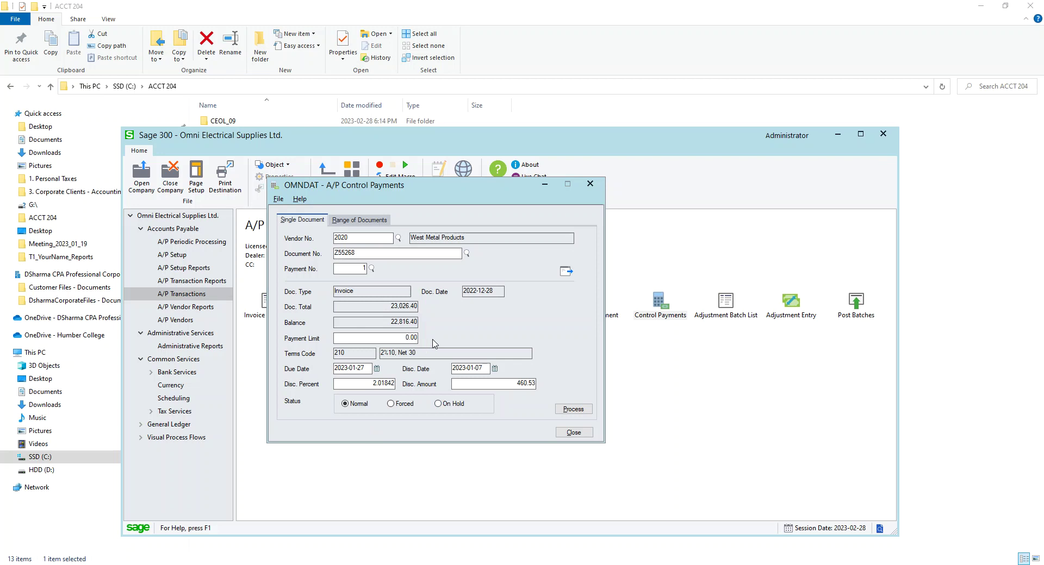
Set invoice Z55268 to On Hold, process the change, and close Control Payments.
left_click(455, 405)
left_click(571, 411)
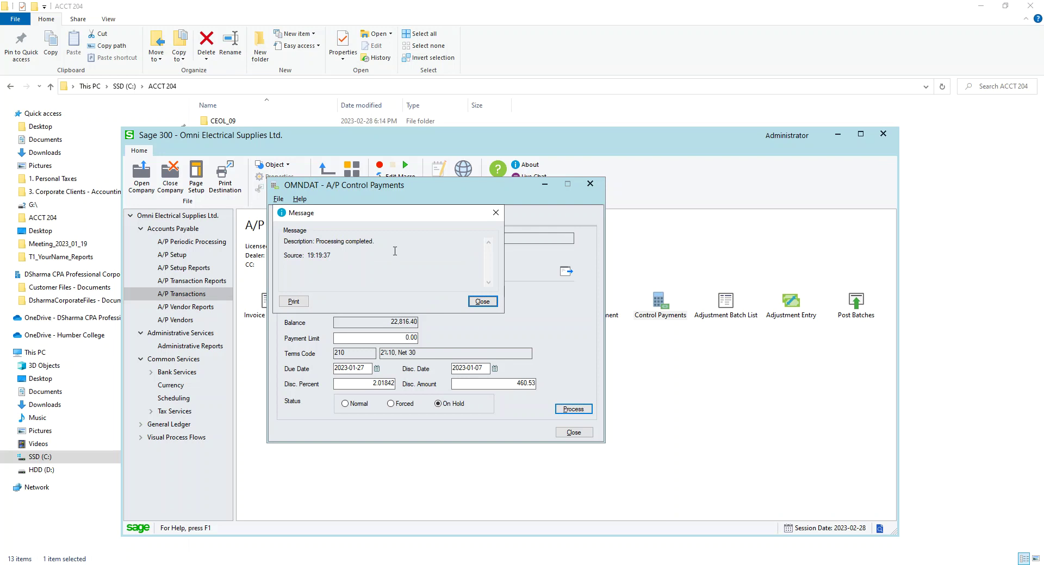
left_click(471, 303)
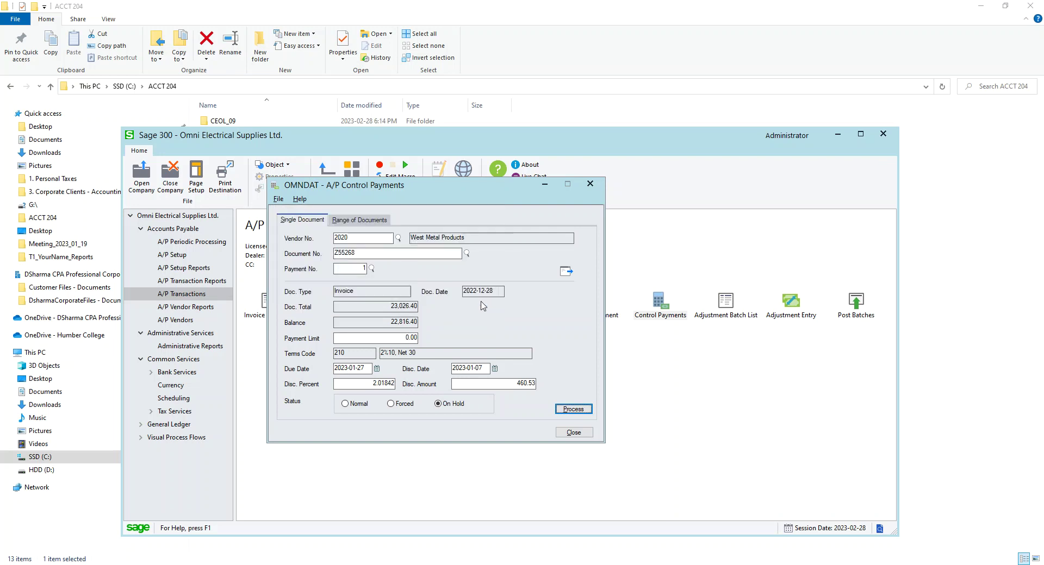
left_click(573, 433)
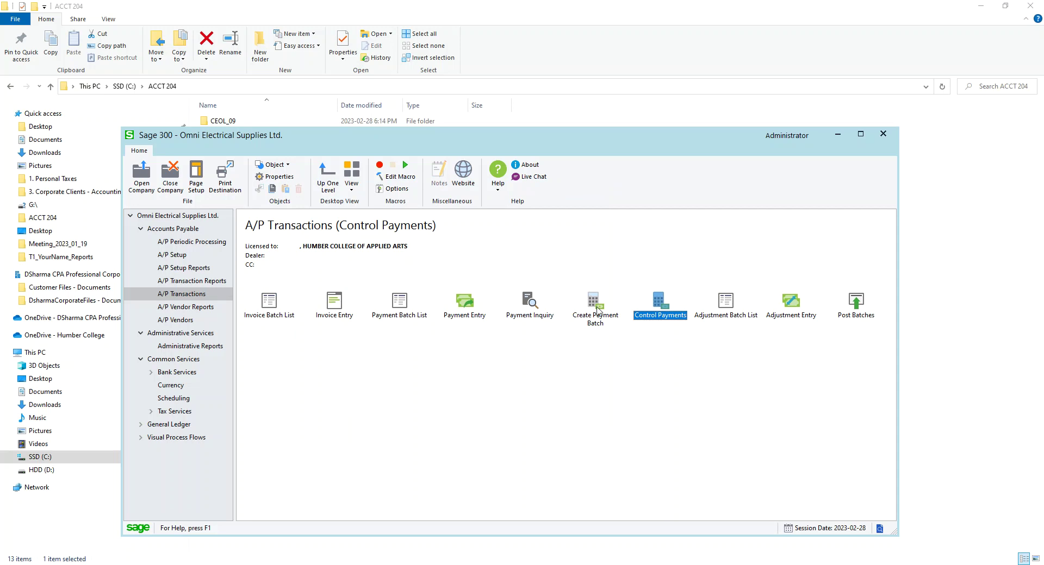
Preview the payment register from Create Payment Batch, listing vendors 1020, 1040, 1080 and 2000.
double_click(596, 314)
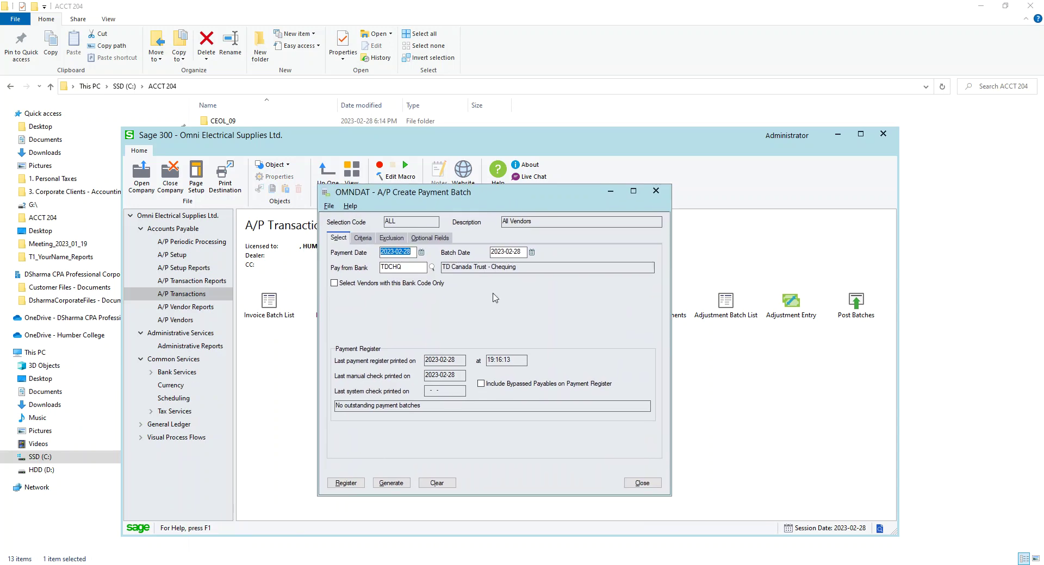
left_click(363, 238)
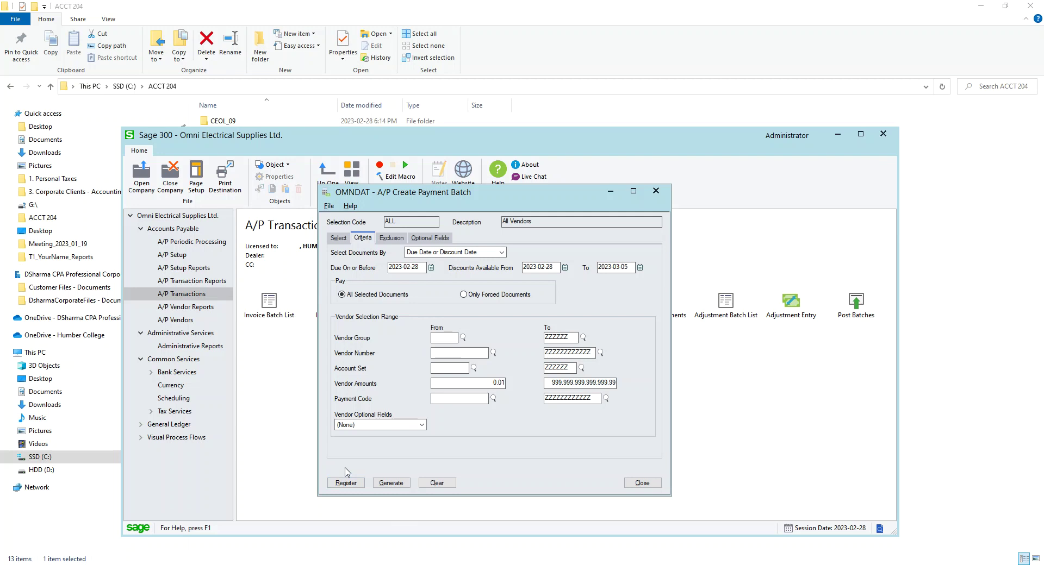
left_click(347, 482)
left_click(348, 484)
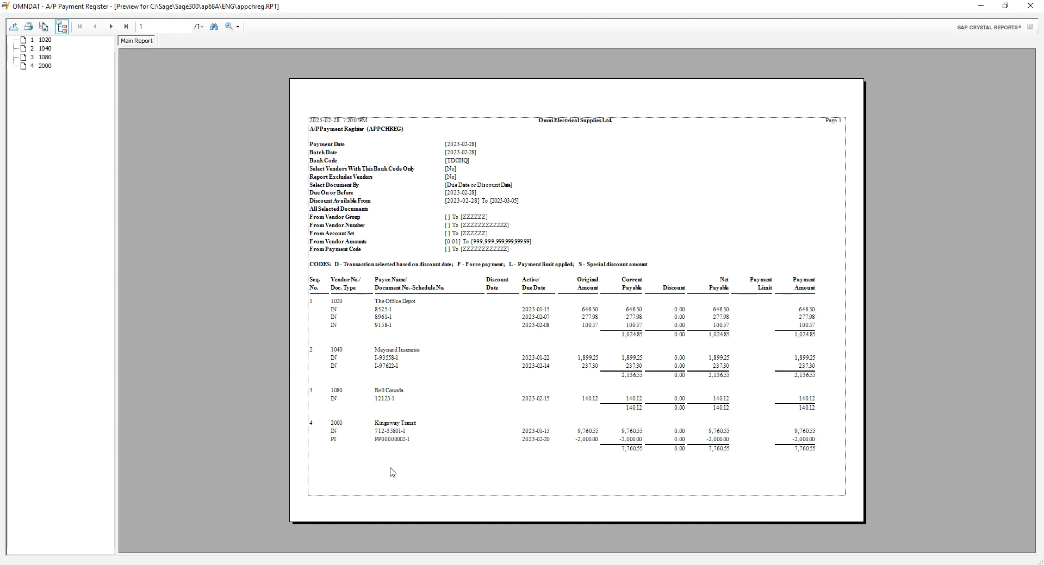
Check the Payment Register Summary page, return to page one, and close the preview.
left_click(111, 27)
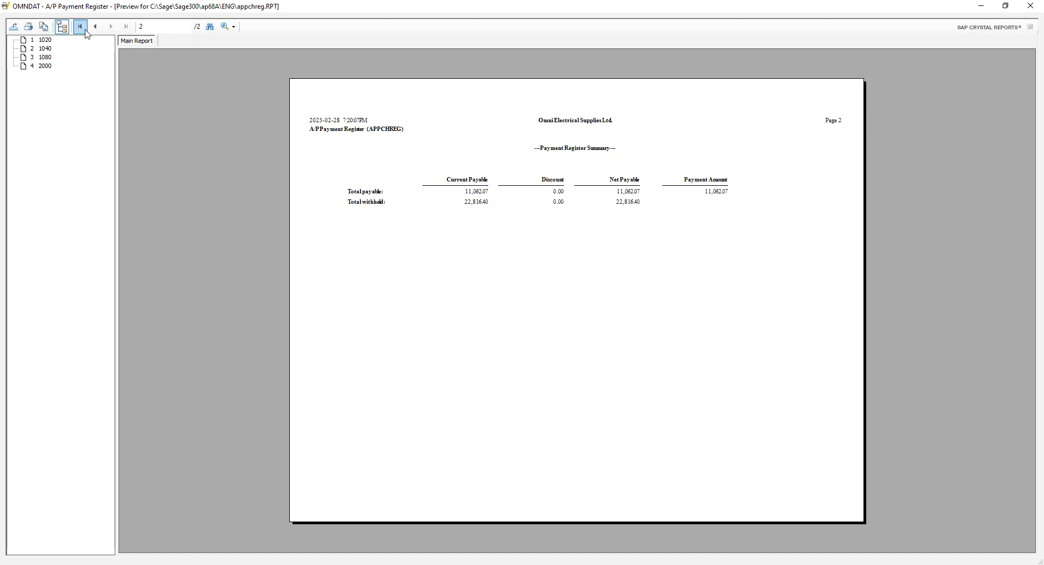
left_click(94, 27)
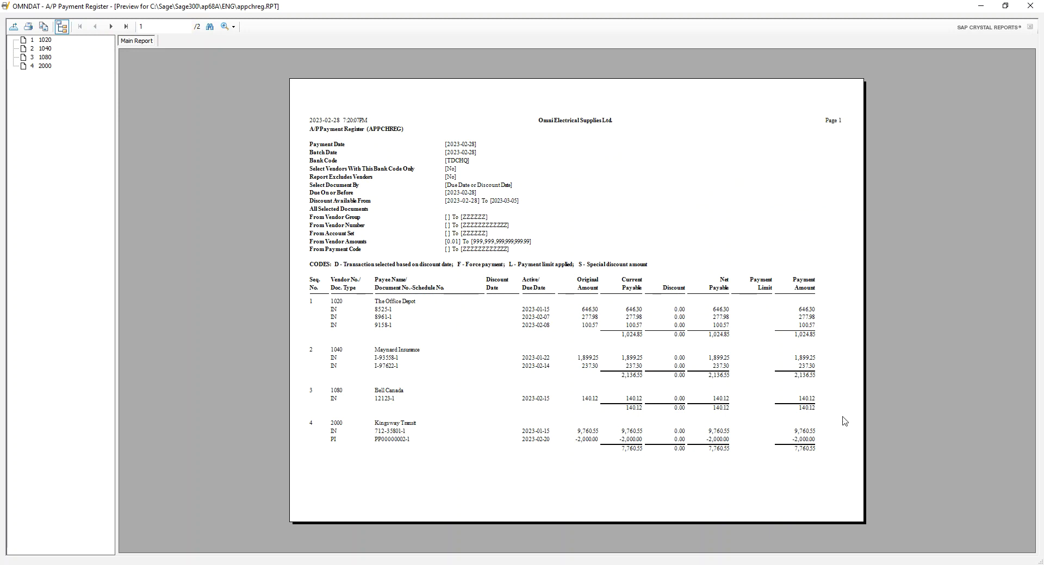
left_click(669, 371)
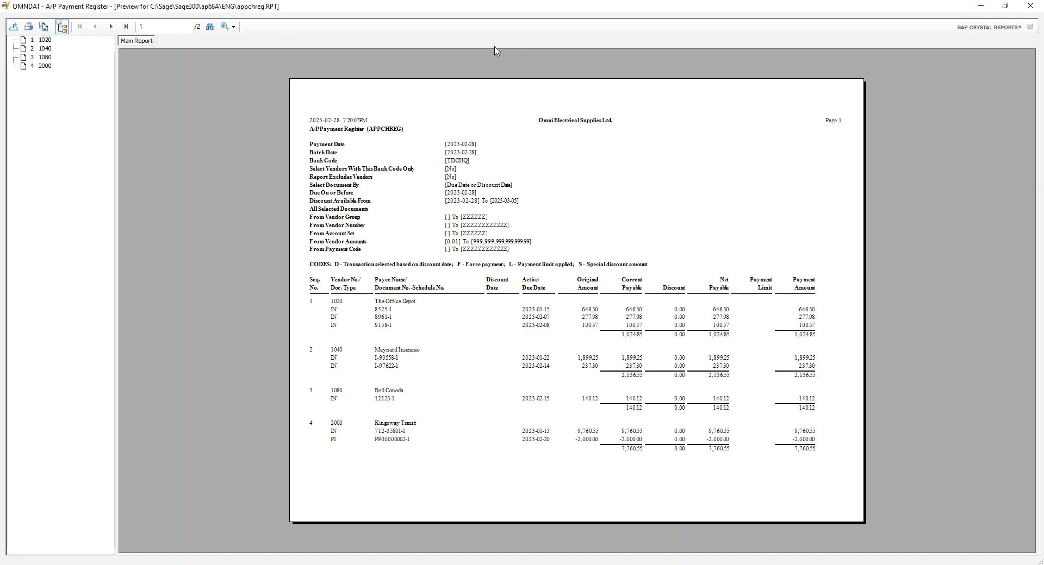
left_click(1036, 7)
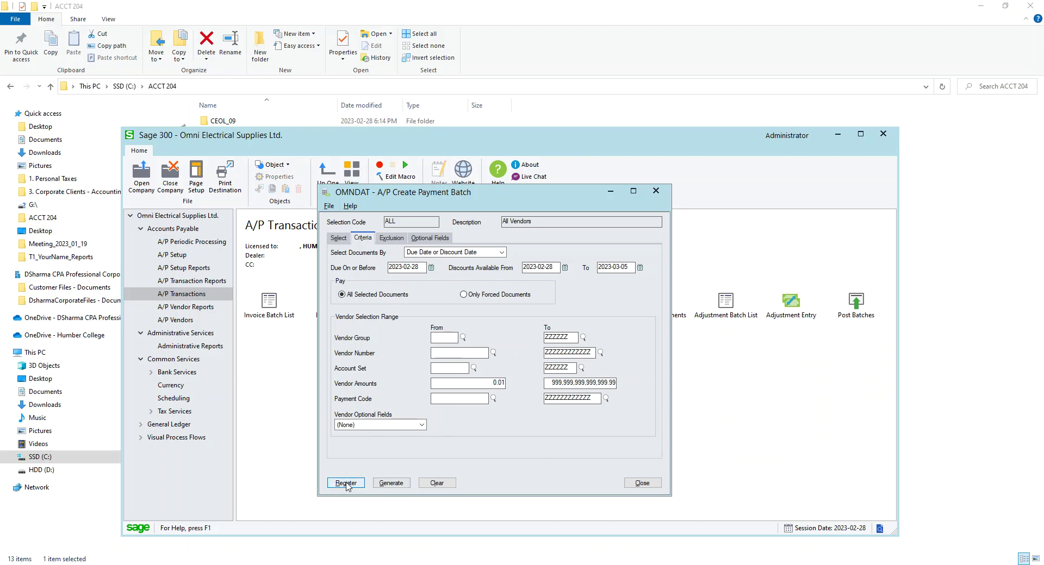
Generate payment batch 3 and close the Create Payment Batch window.
left_click(402, 484)
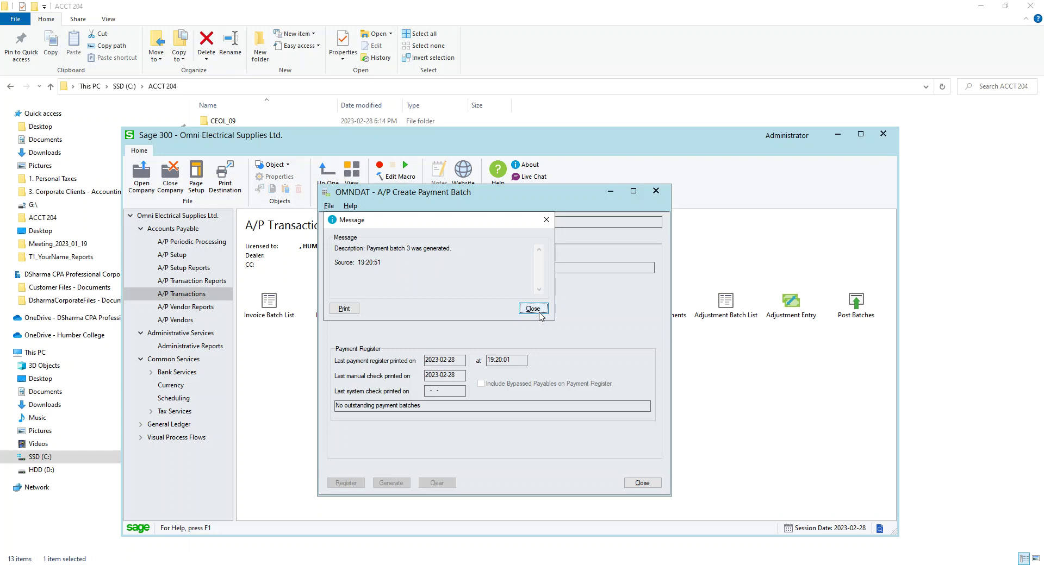
left_click(539, 314)
left_click(646, 483)
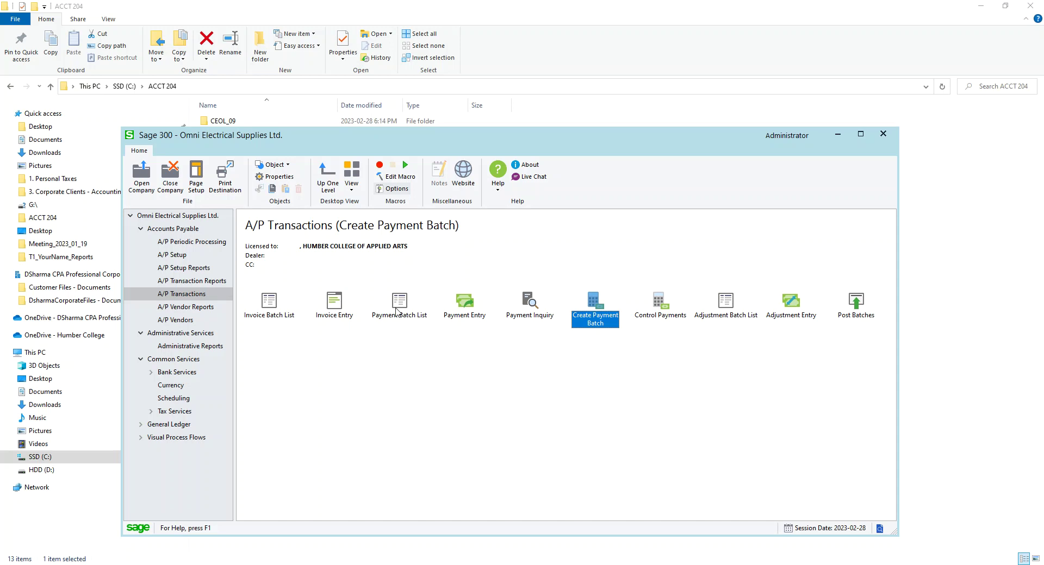
Print cheques 1250–1255 for payment batch 3 and confirm they all printed successfully.
double_click(400, 308)
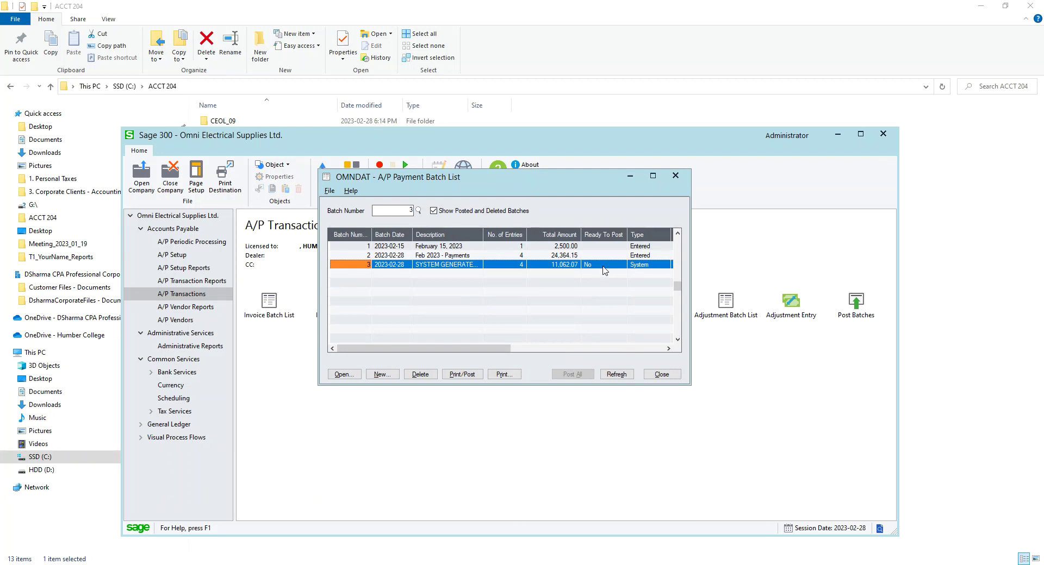
left_click(467, 375)
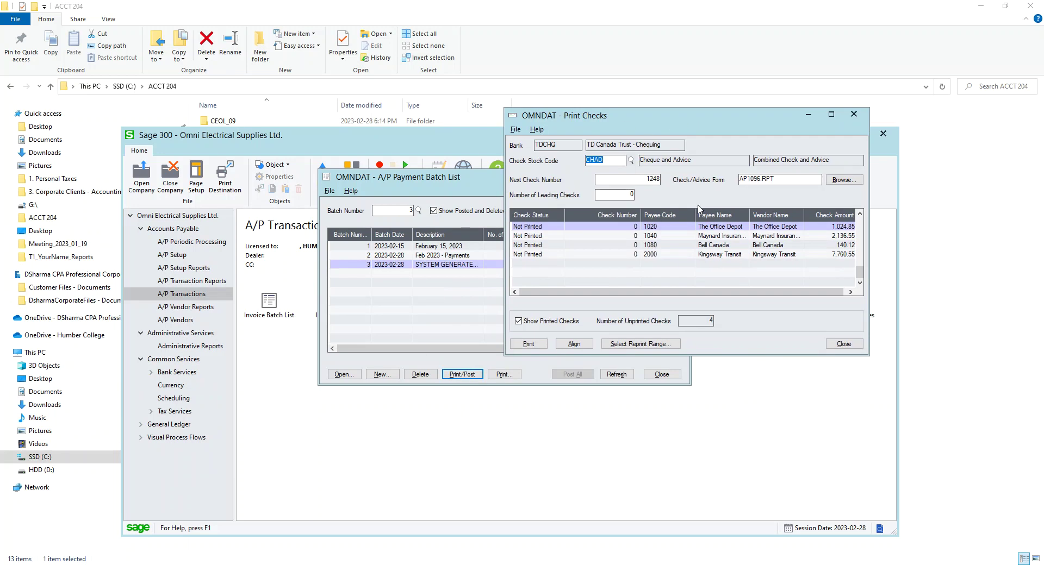
left_click(528, 344)
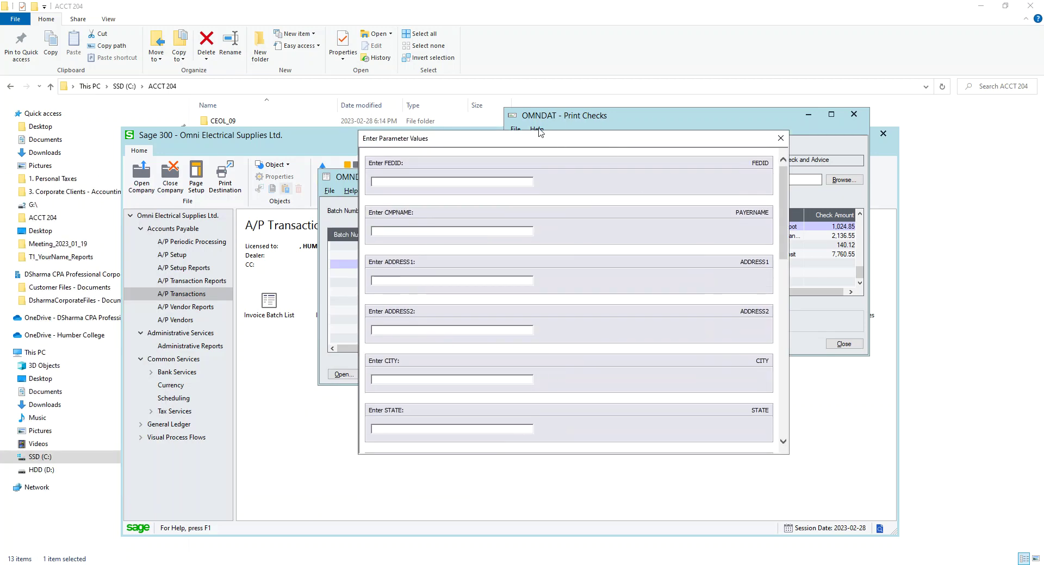
left_click(781, 139)
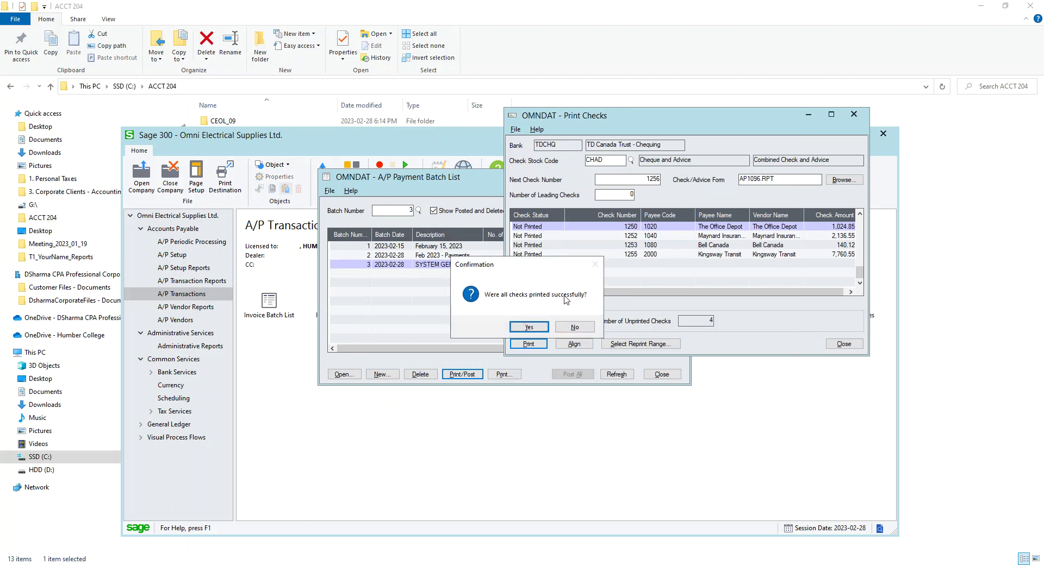
left_click(546, 327)
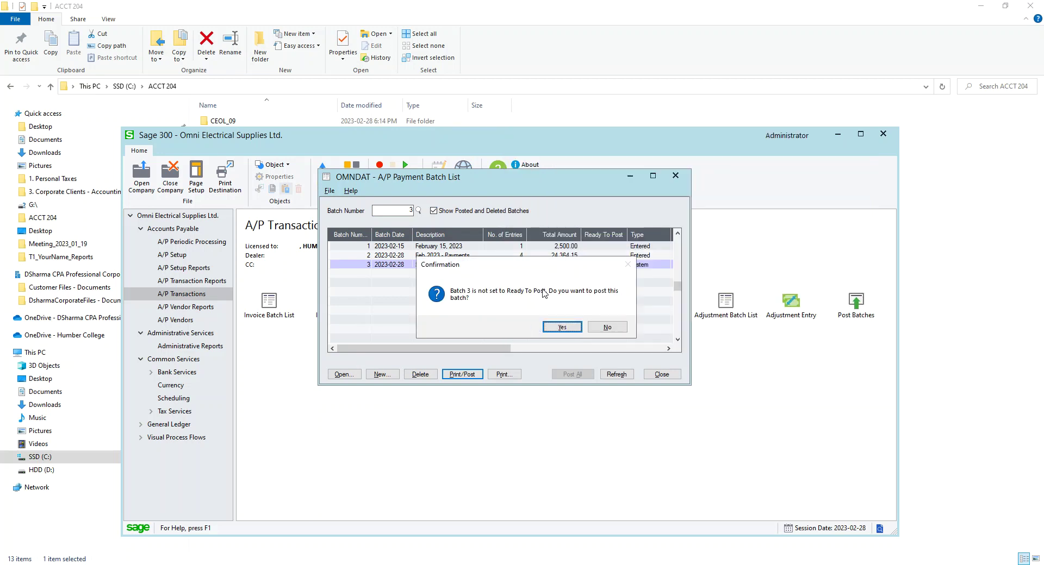
Post payment batch 3, dismiss the posting messages, and close the Payment Batch List.
left_click(560, 328)
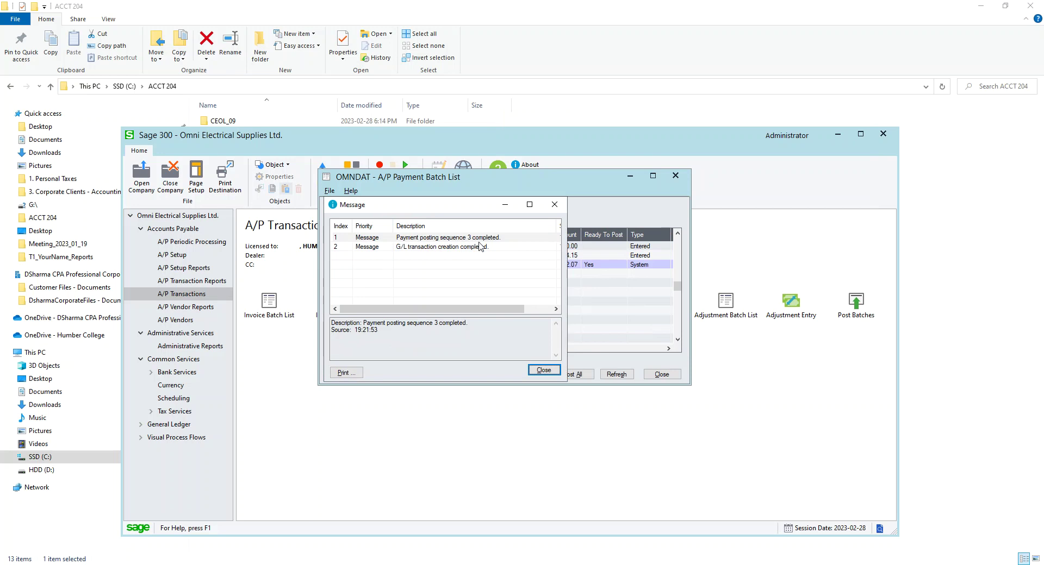
left_click(542, 371)
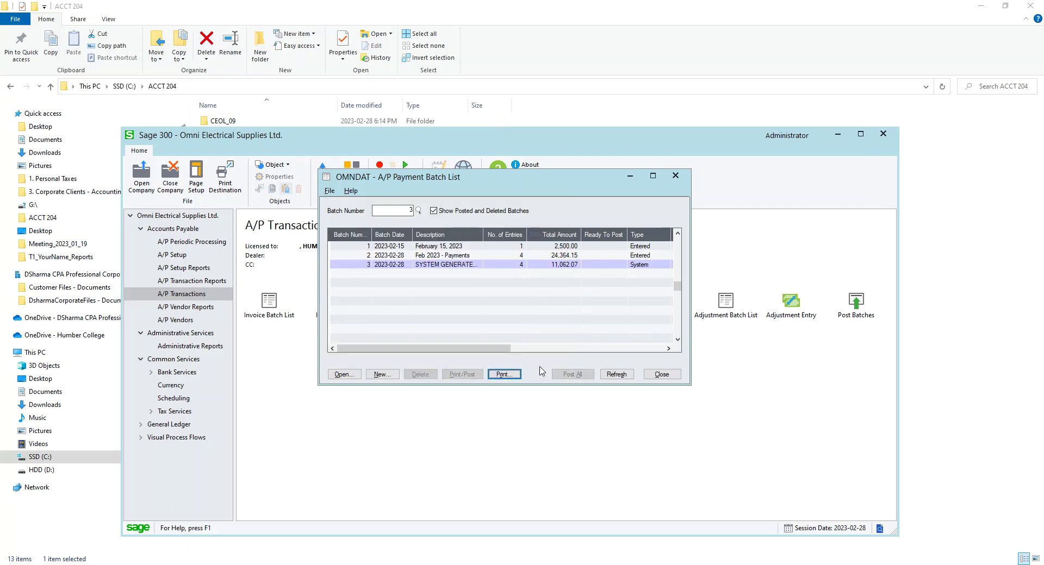
left_click(661, 374)
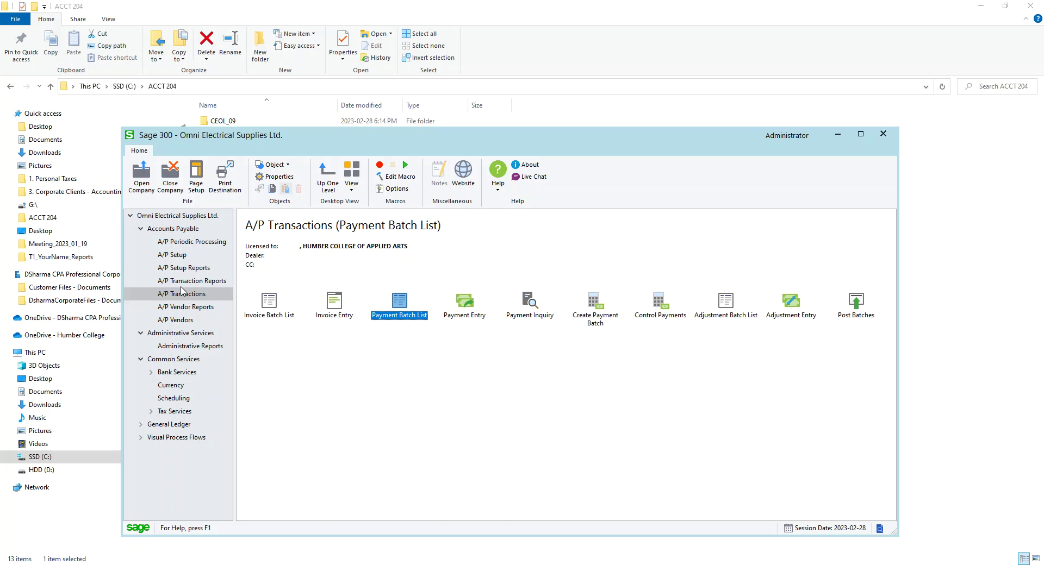
Preview the A/P Check Register for posting sequences 1 to 3 (8 cheques, 37,926.22), then close it.
left_click(201, 282)
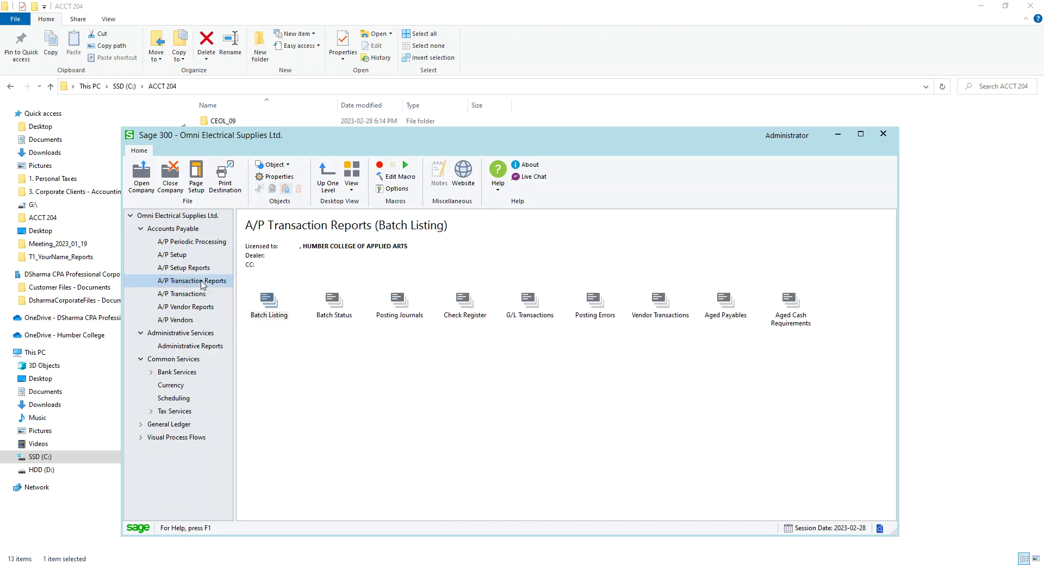
left_click(462, 308)
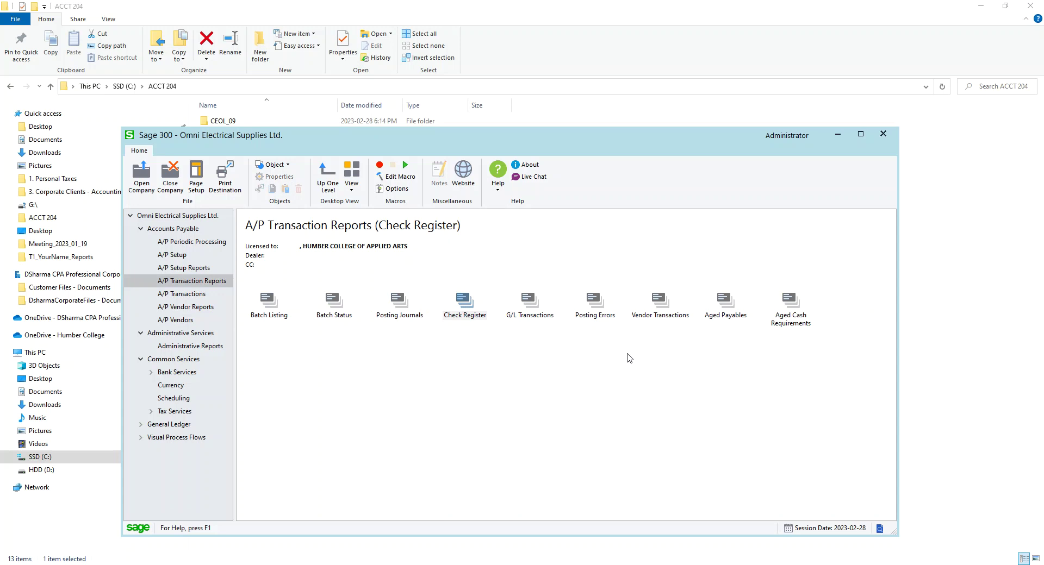
double_click(459, 307)
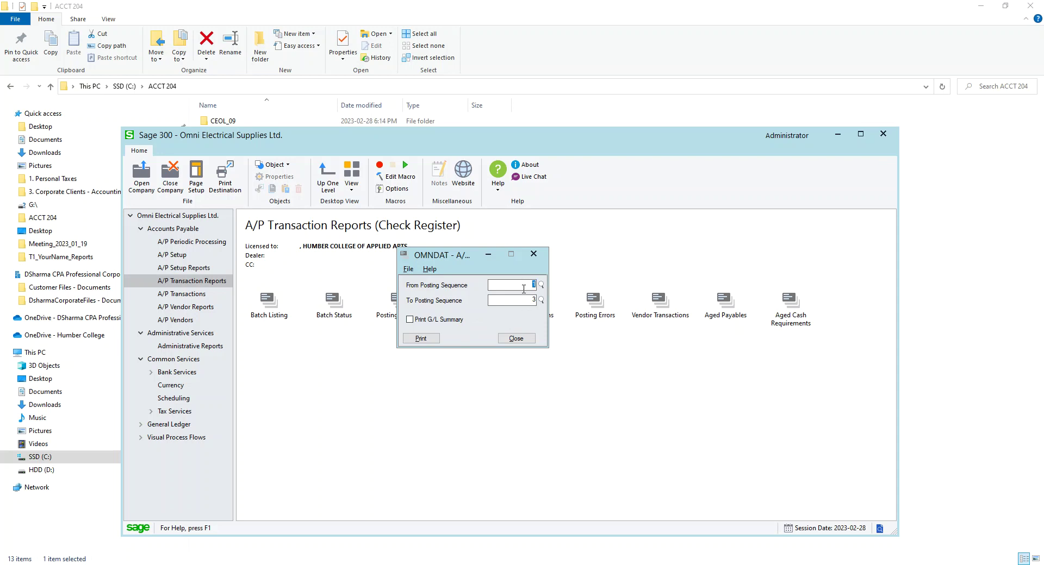
left_click(427, 337)
left_click(421, 338)
key("Return")
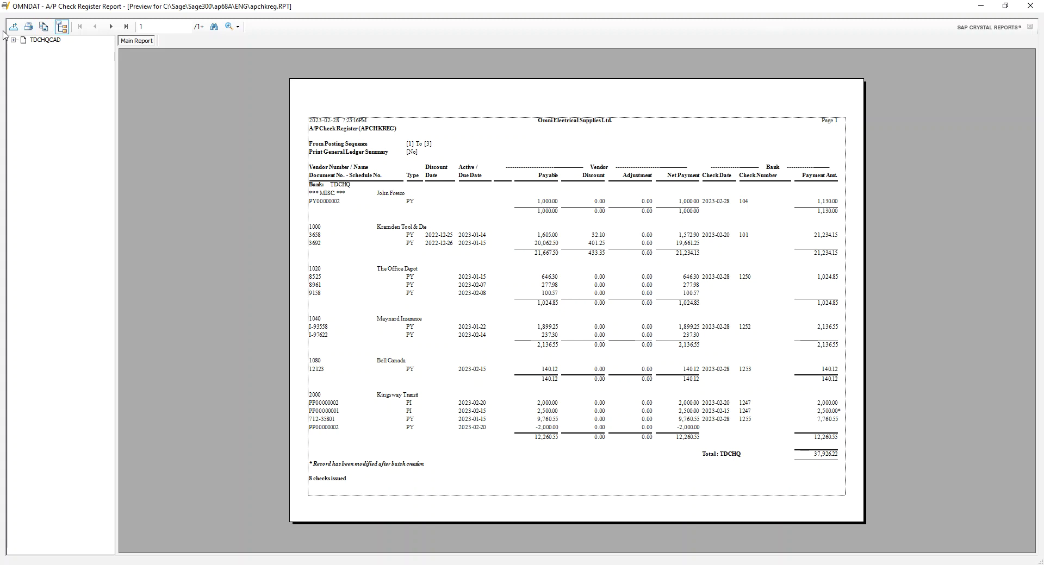
left_click(1029, 7)
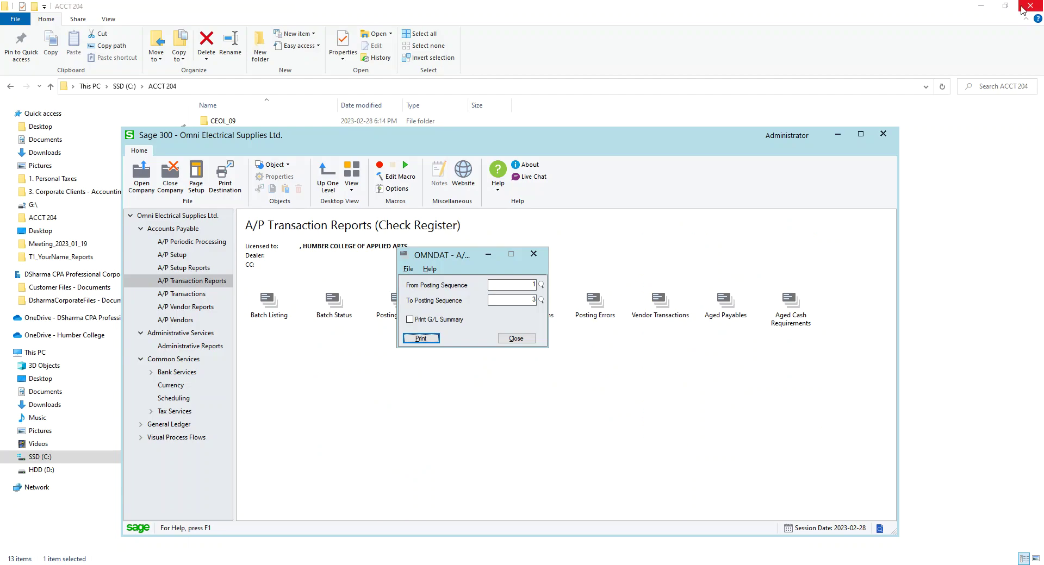
Close the Check Register report settings window.
left_click(532, 339)
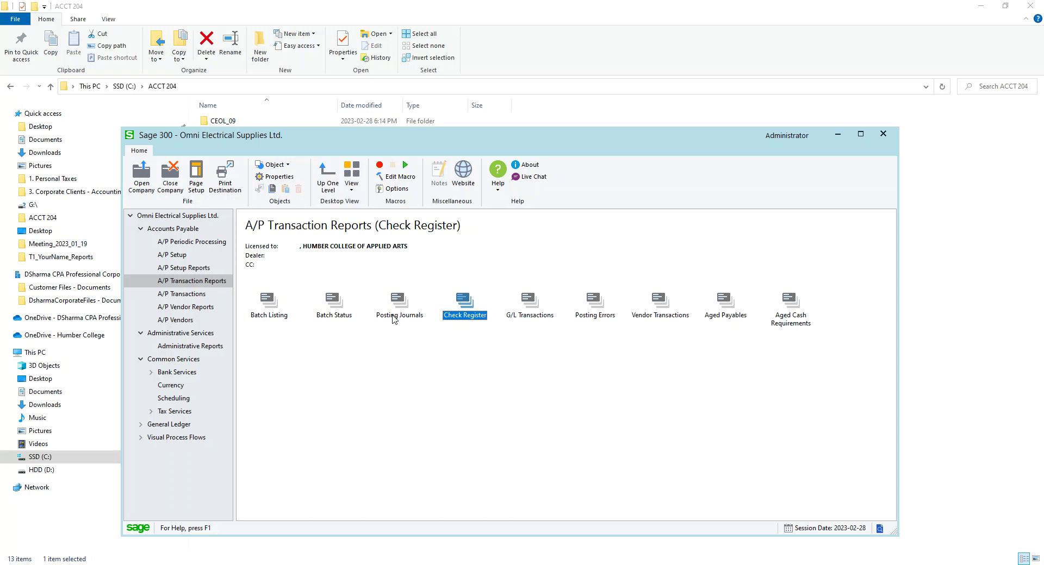
Browse the A/P Periodic Processing functions, then display the A/P Setup tasks.
left_click(194, 242)
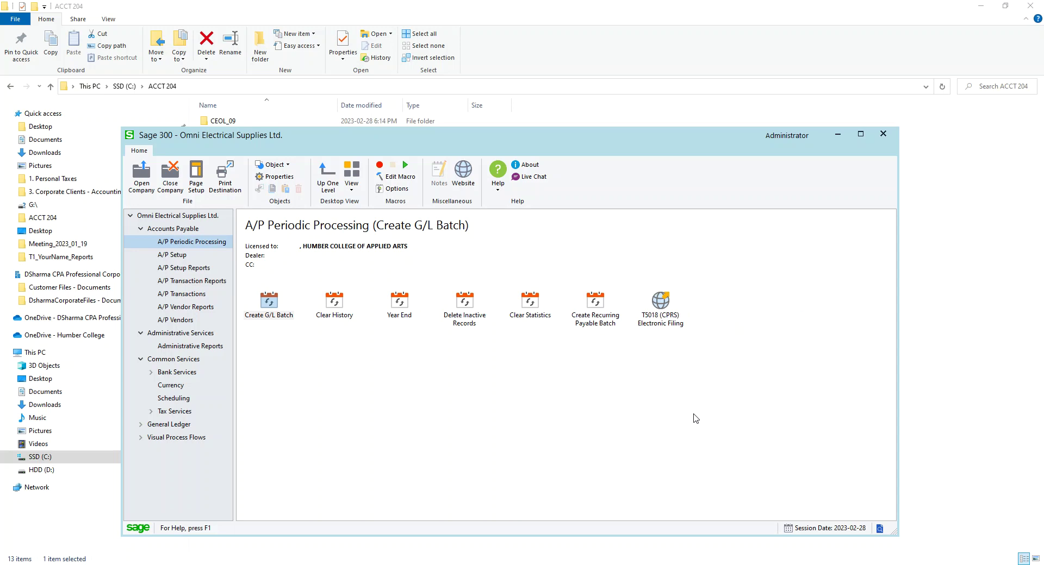
left_click(265, 309)
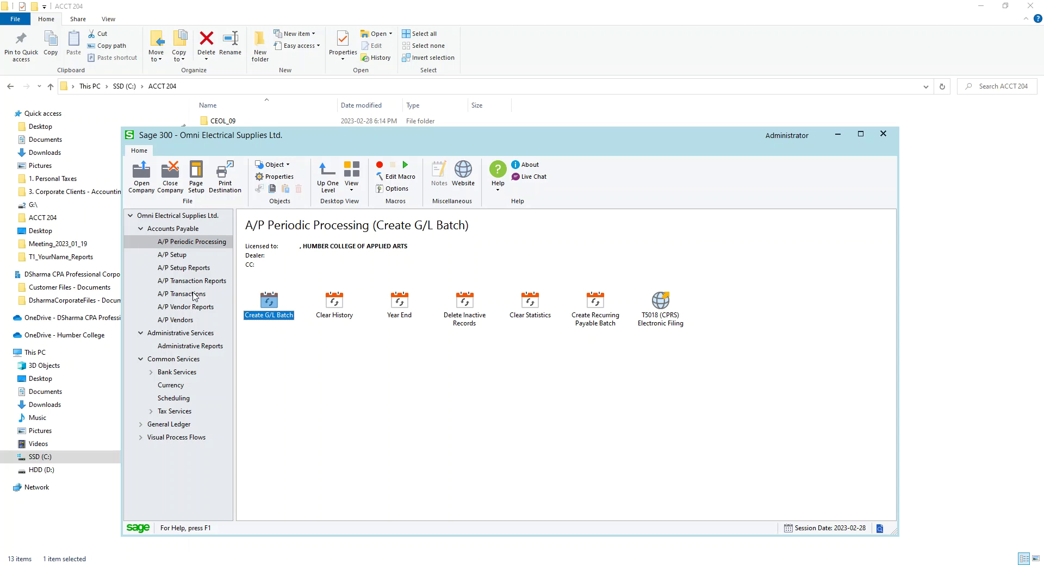
left_click(343, 308)
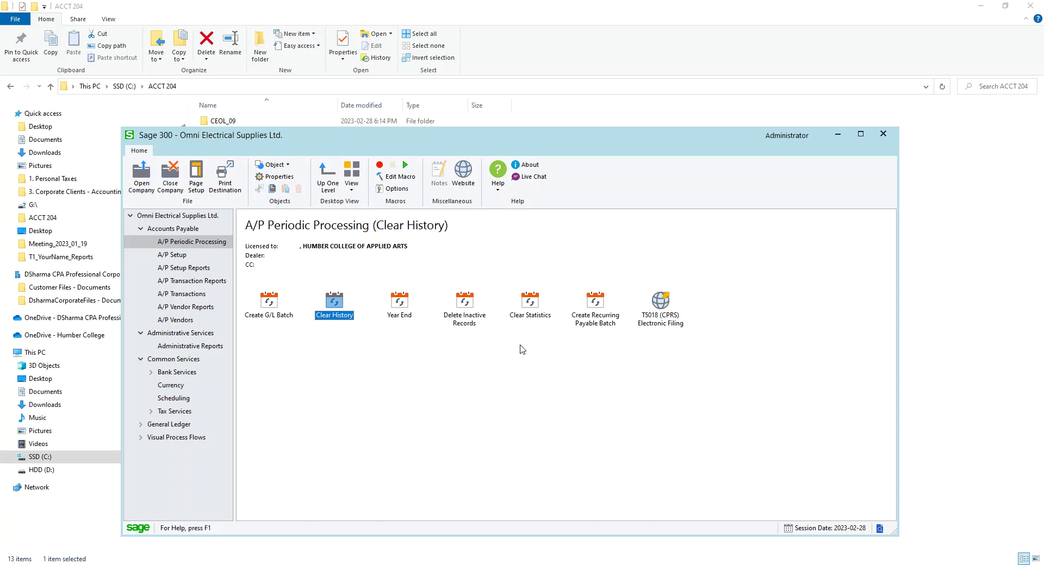
left_click(614, 323)
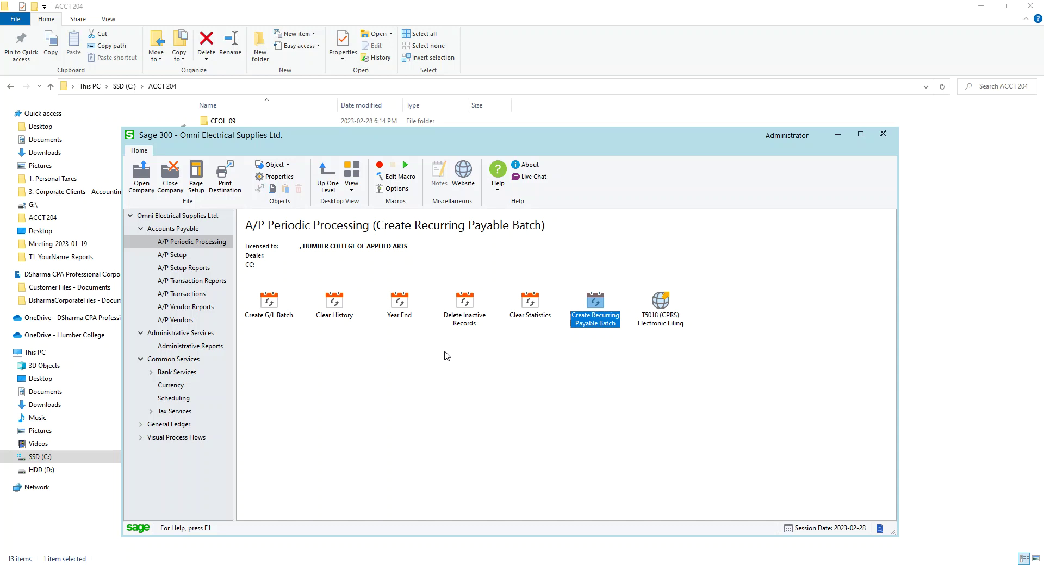
left_click(186, 261)
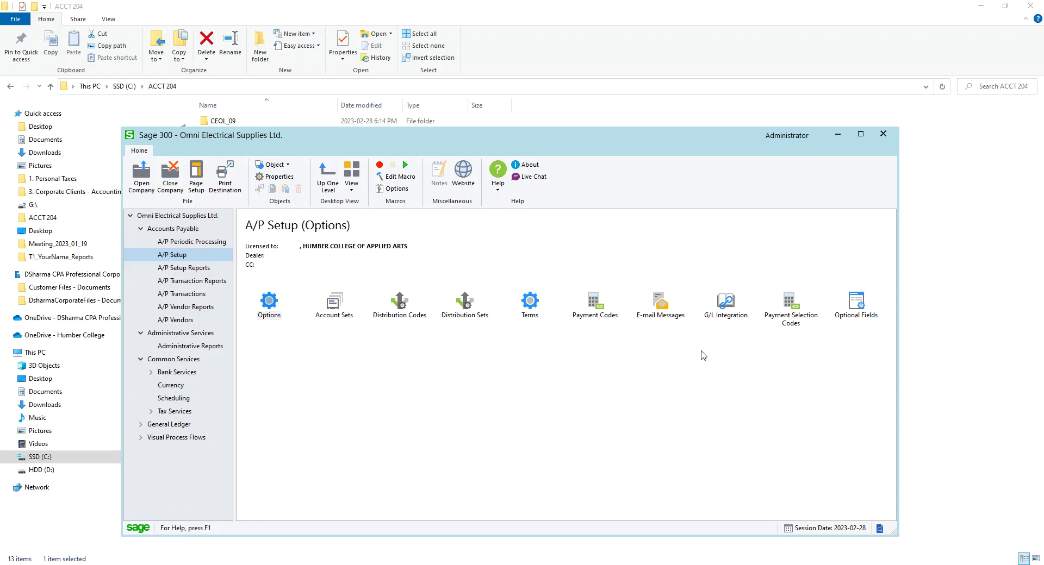
Browse the A/P Transactions, Reports, Setup and Periodic Processing groups, then pick Recurring Payables under A/P Vendors.
left_click(189, 295)
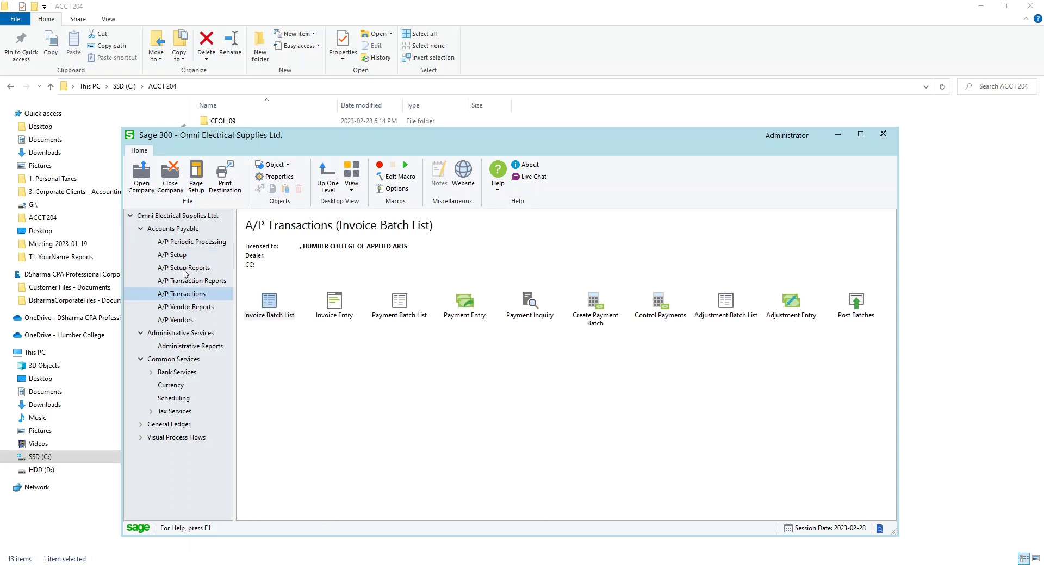
left_click(178, 320)
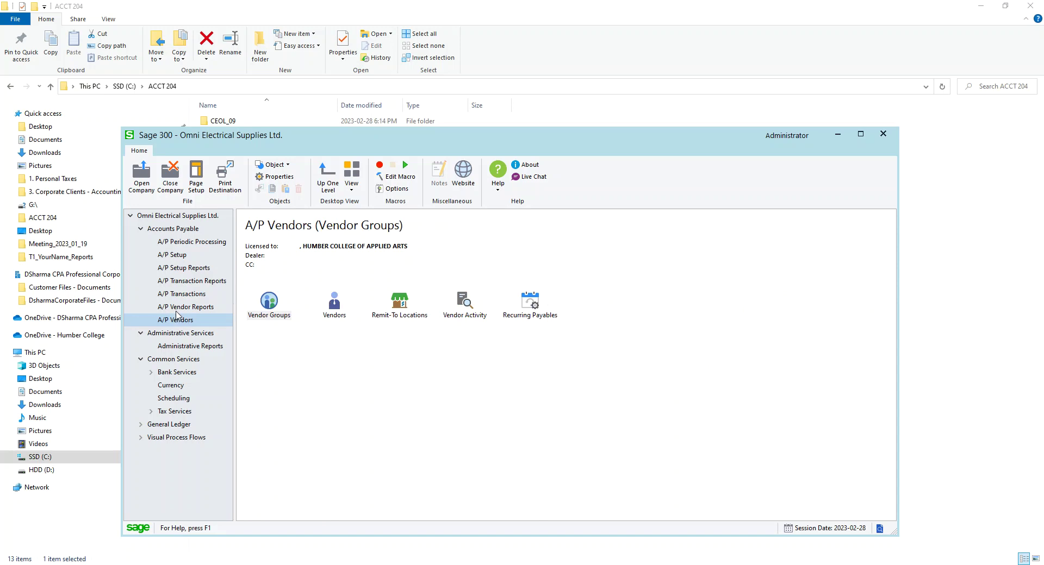
left_click(178, 297)
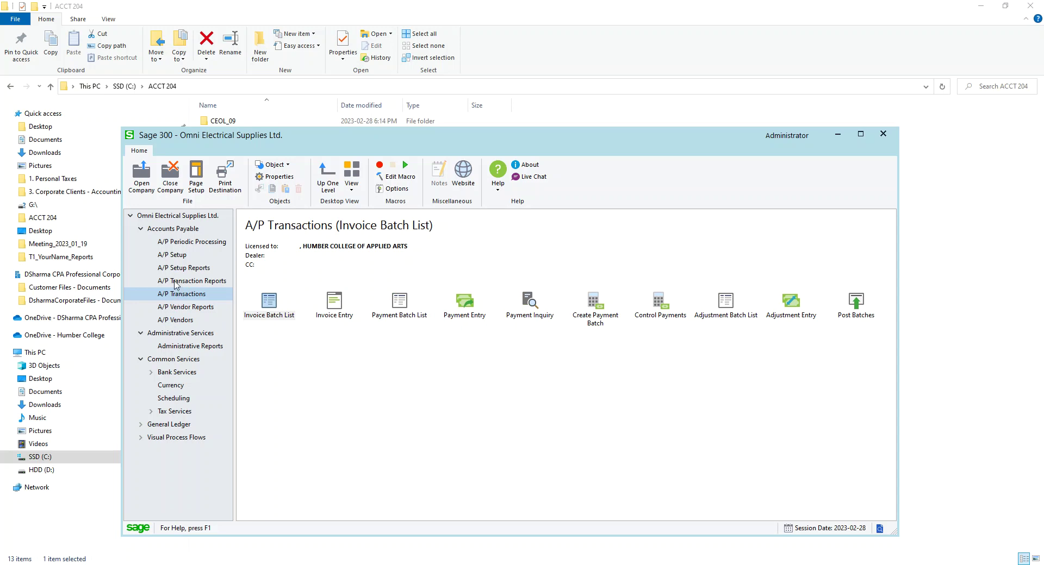
left_click(175, 281)
left_click(175, 269)
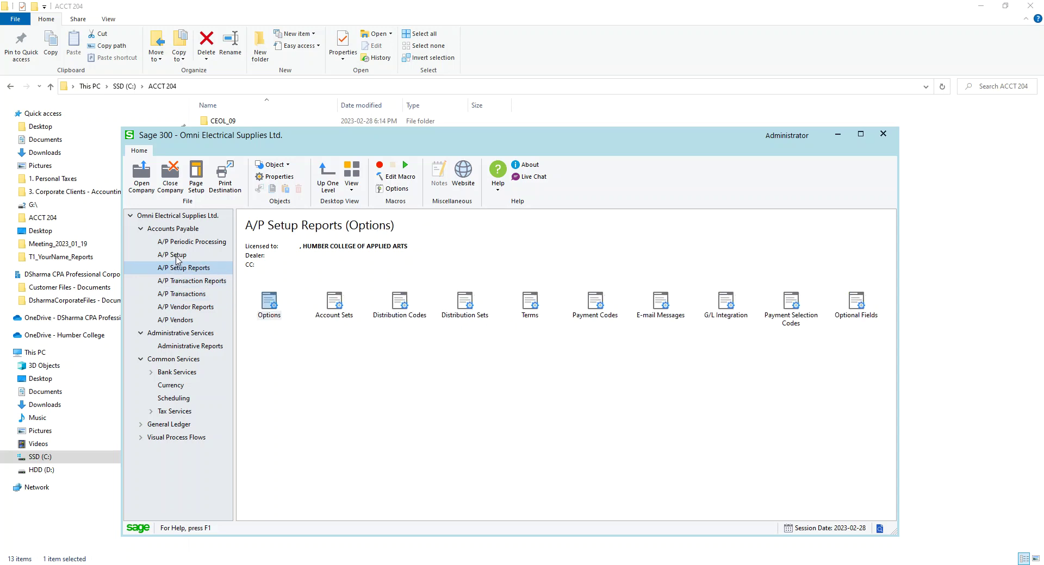
left_click(176, 256)
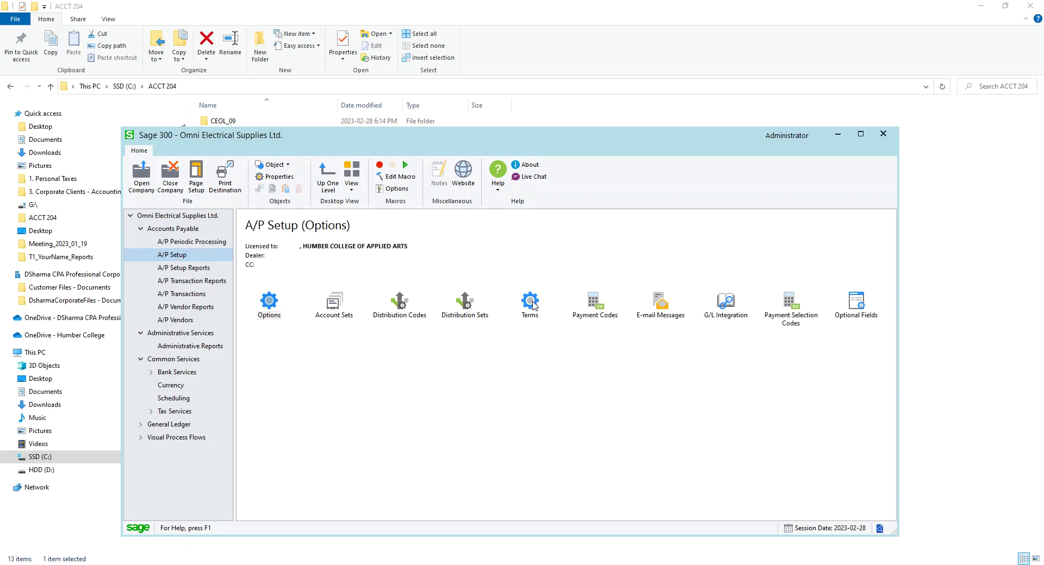
left_click(224, 244)
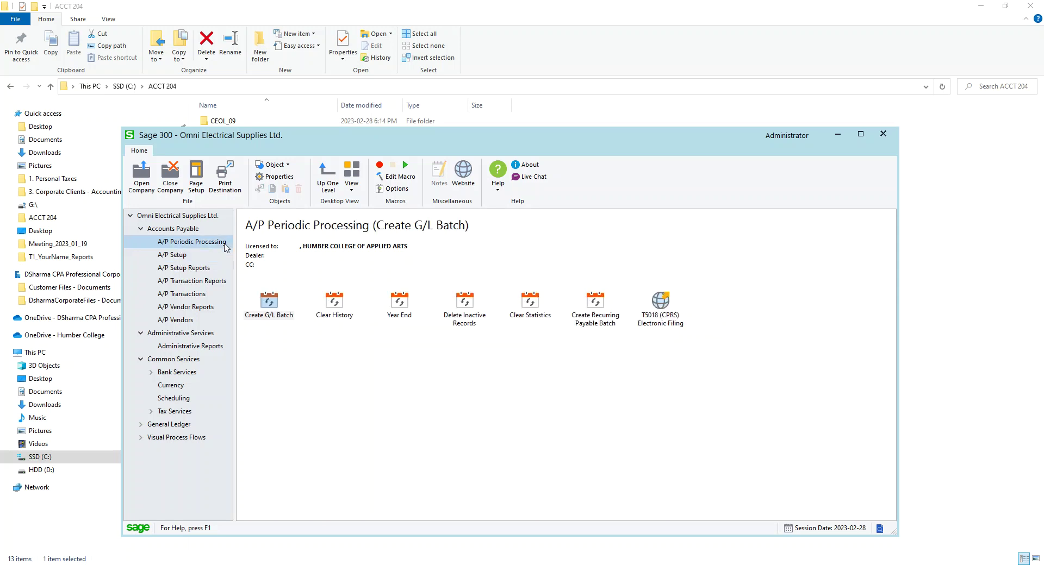
left_click(178, 321)
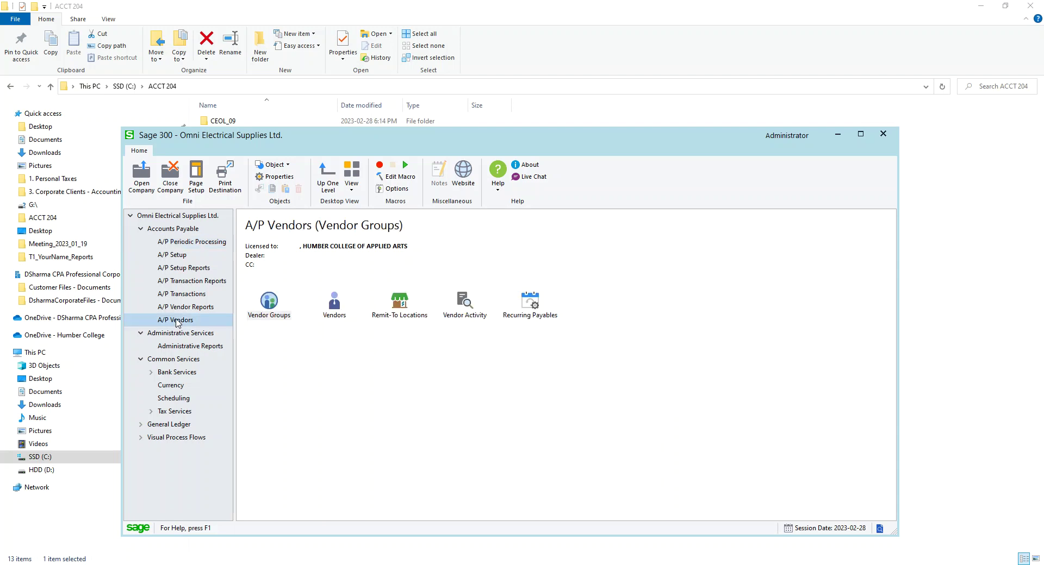
left_click(541, 306)
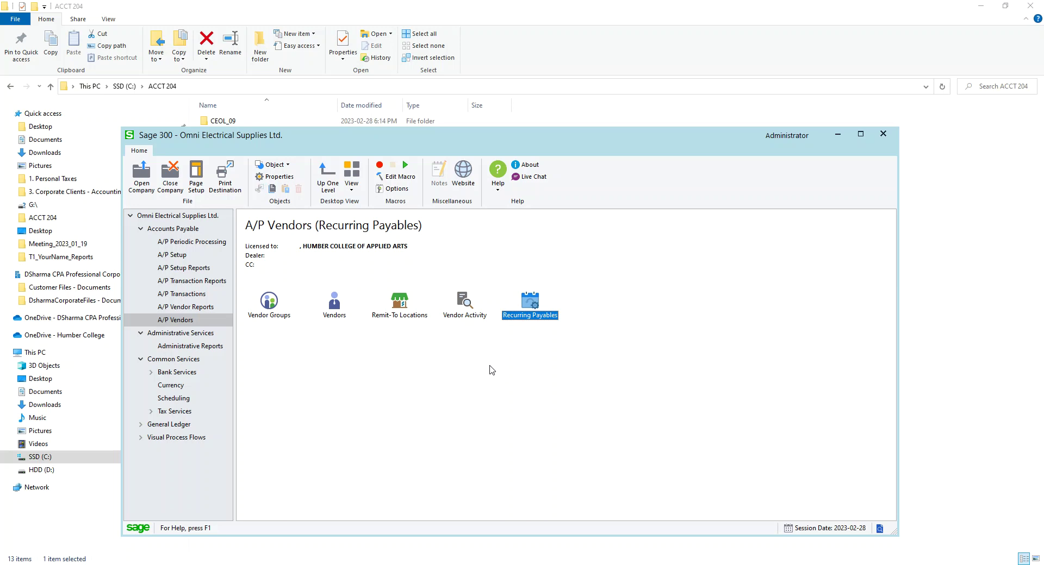
Run Create Recurring Payable Batch, generating one recurring invoice in batch 6.
left_click(161, 248)
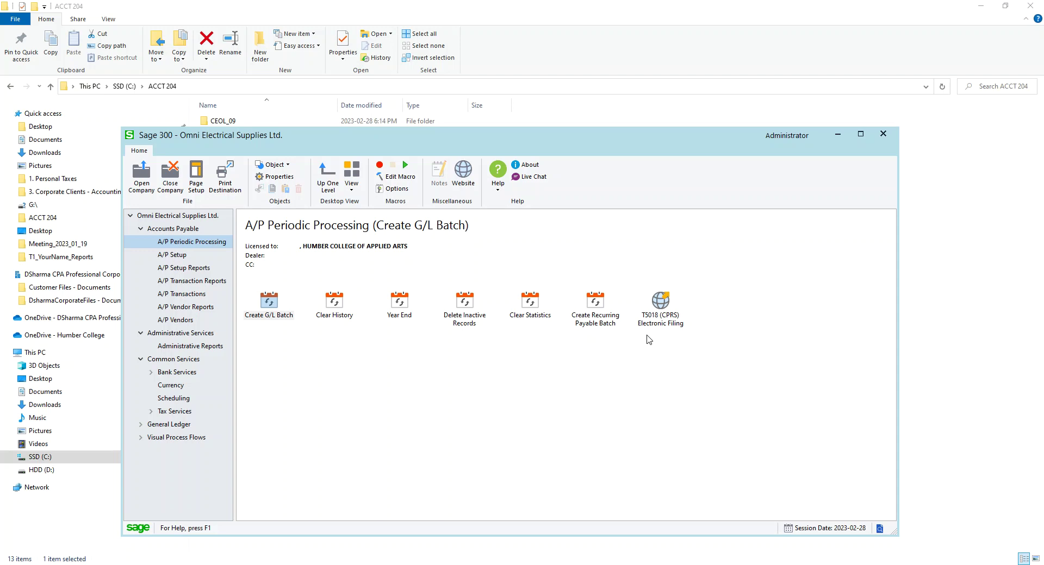
left_click(593, 312)
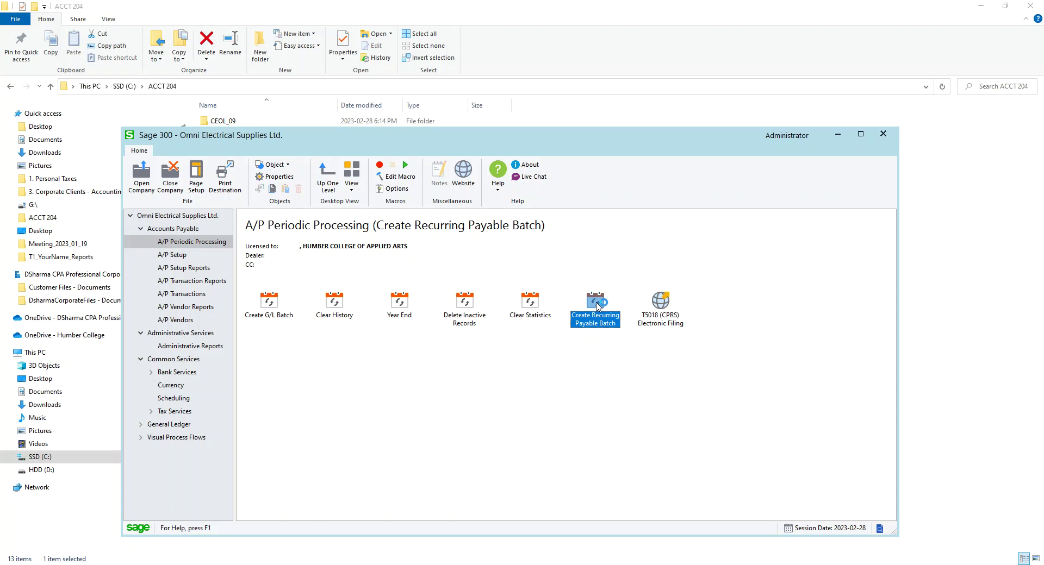
double_click(596, 306)
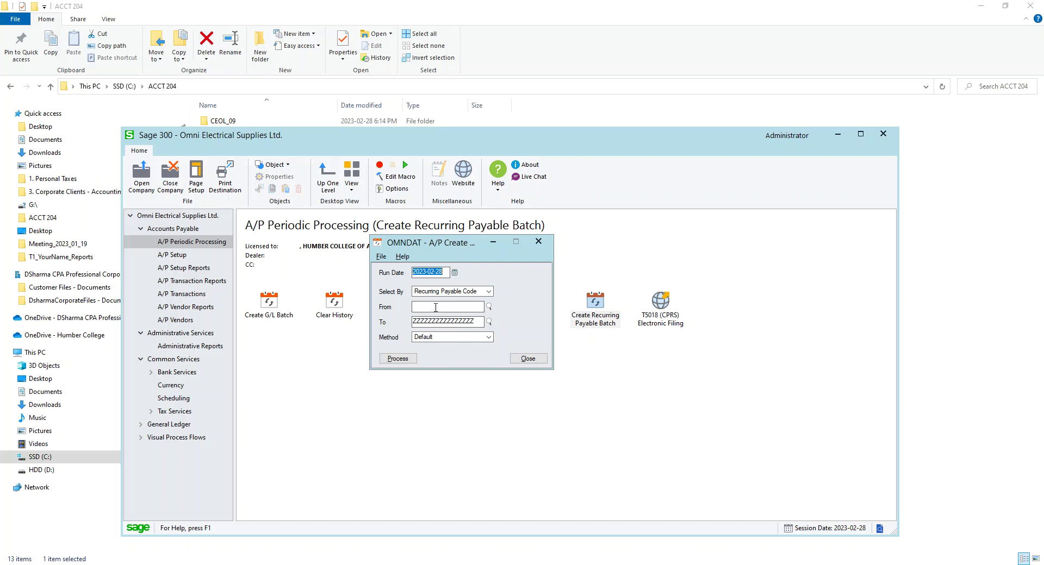
left_click(398, 360)
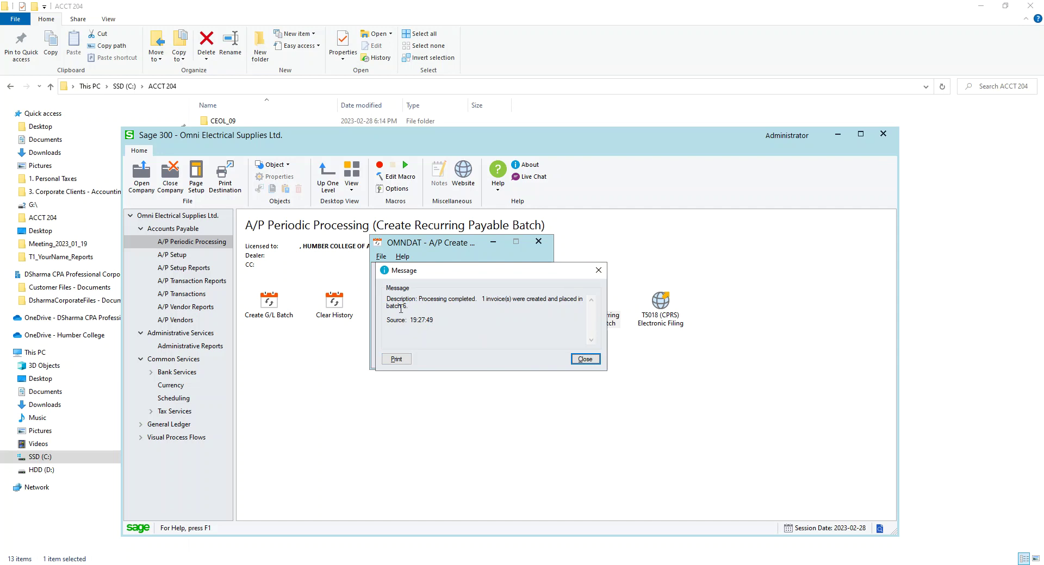
left_click(584, 359)
left_click(527, 360)
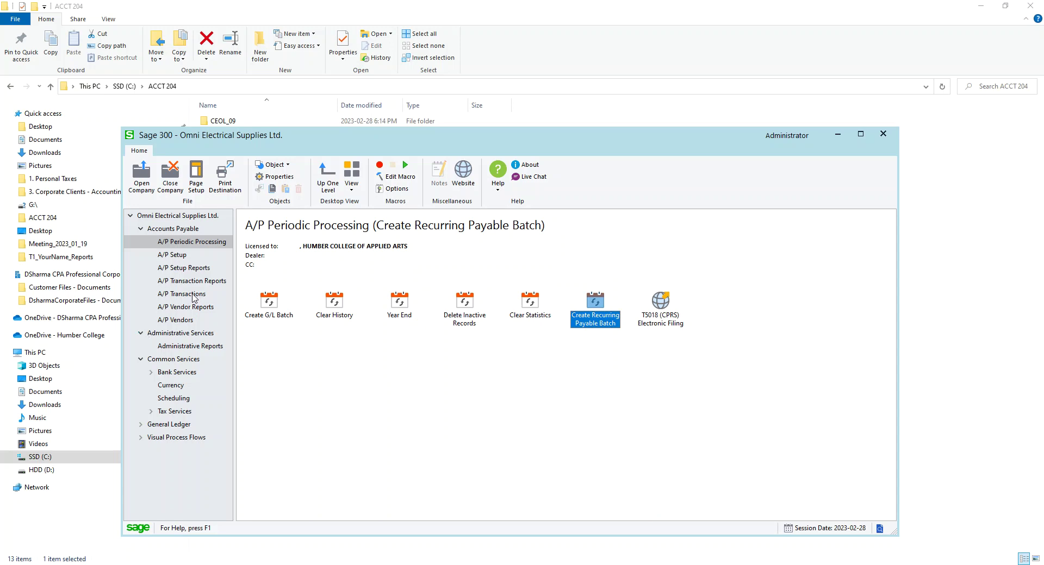
left_click(193, 298)
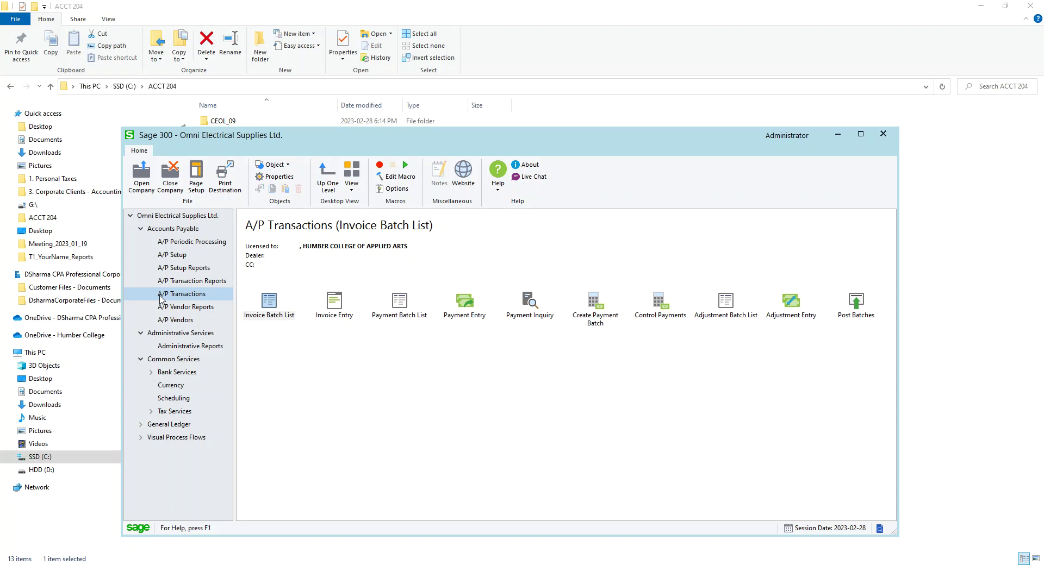
Open batch 6 from the Invoice Batch List, enter a 500 distribution amount, and check the 65.00 HST.
left_click(272, 307)
left_click(523, 399)
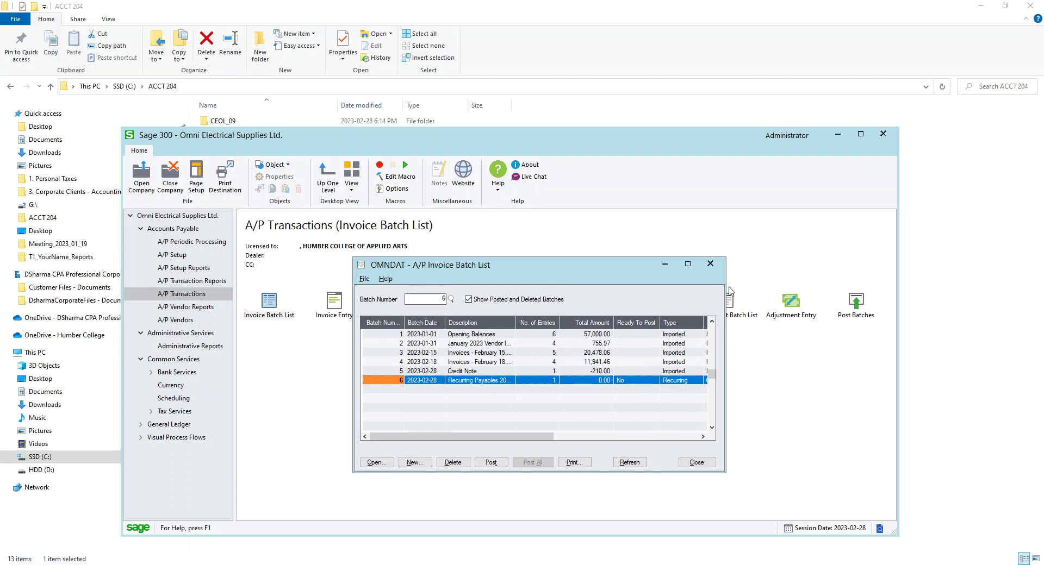
left_click(554, 415)
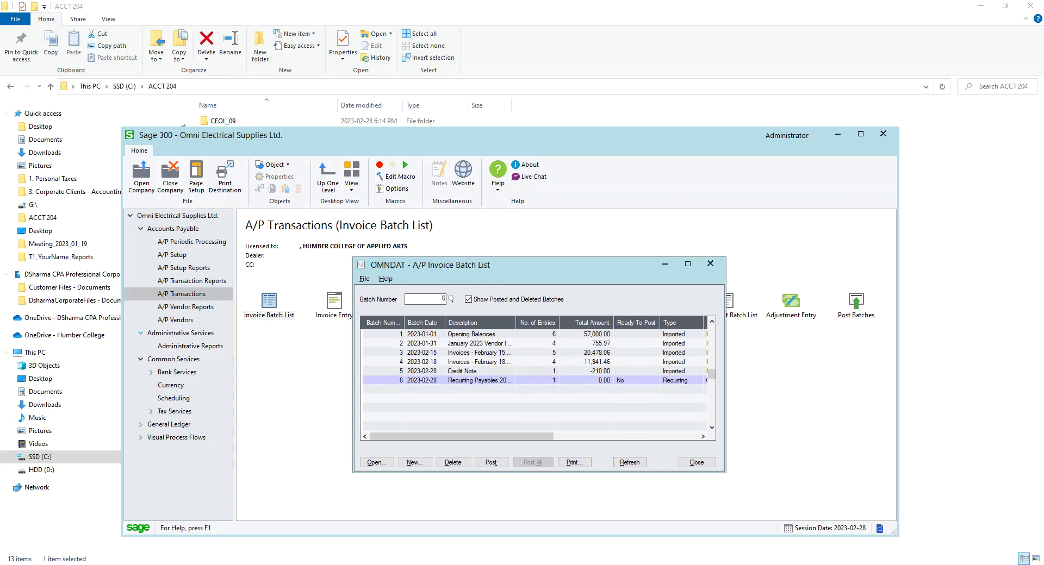
key("alt+o")
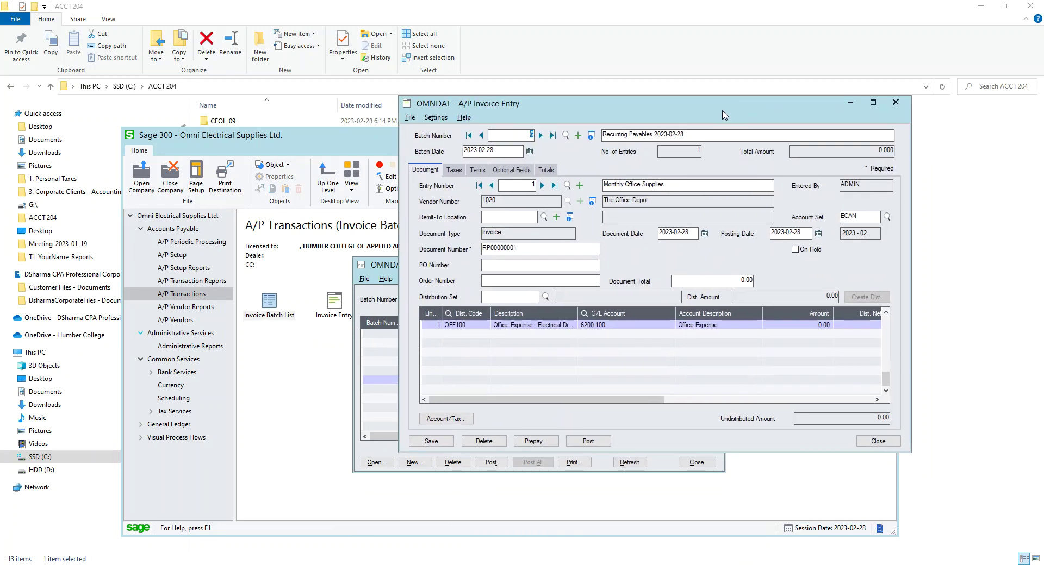
left_click(819, 325)
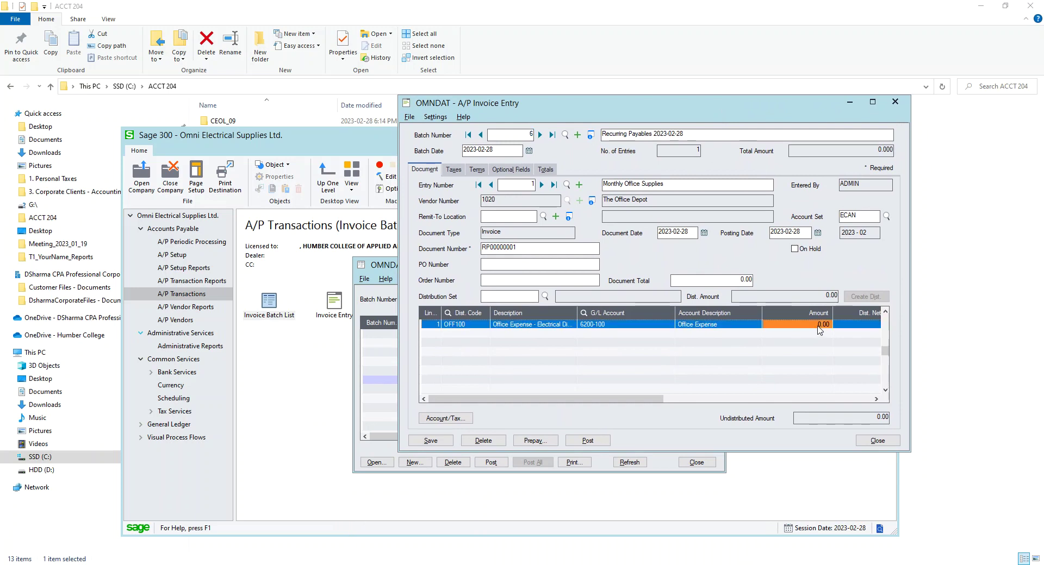
left_click(819, 326)
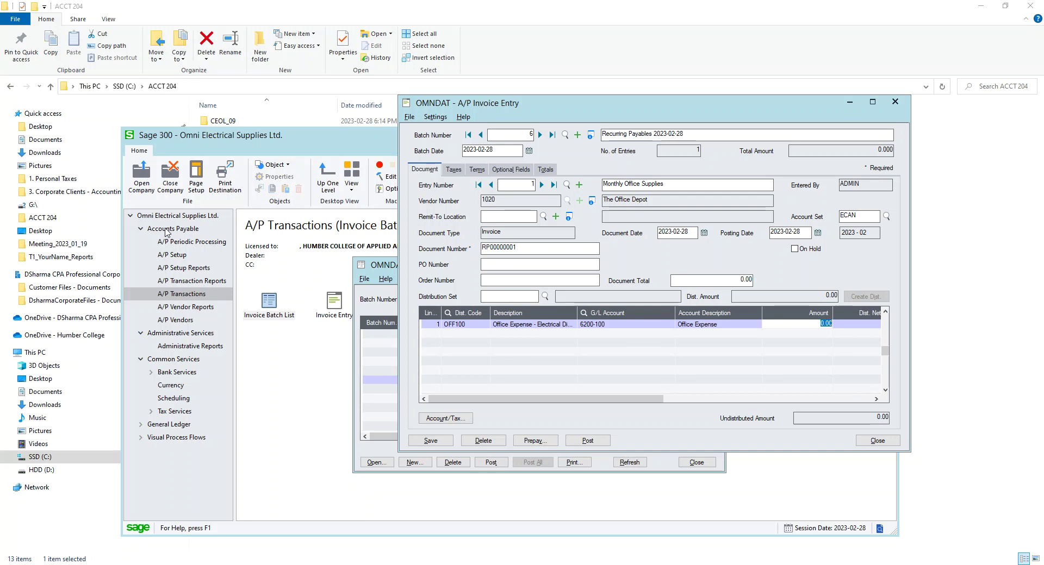
type("500")
left_click(570, 359)
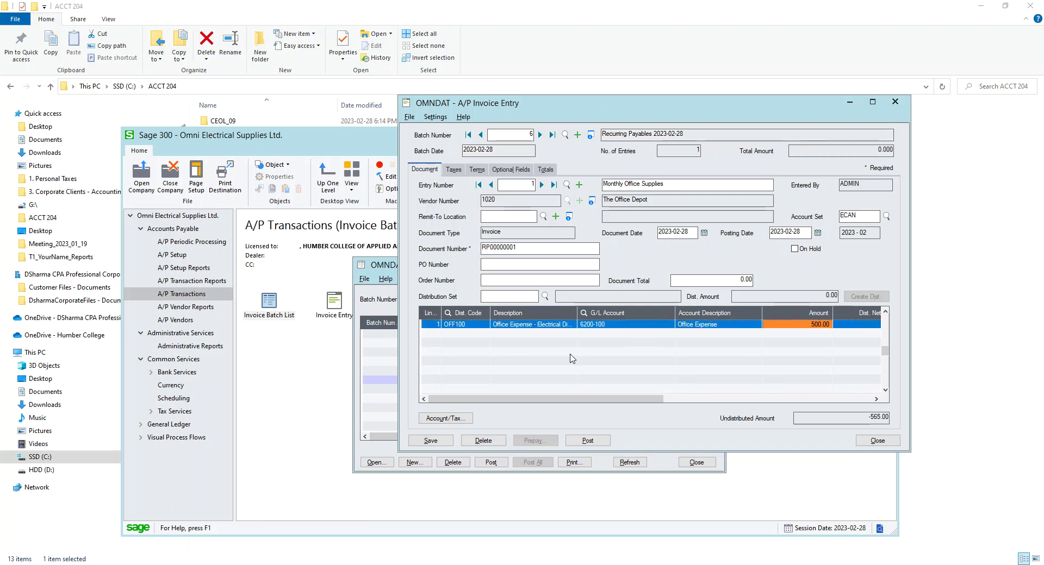
left_click(447, 171)
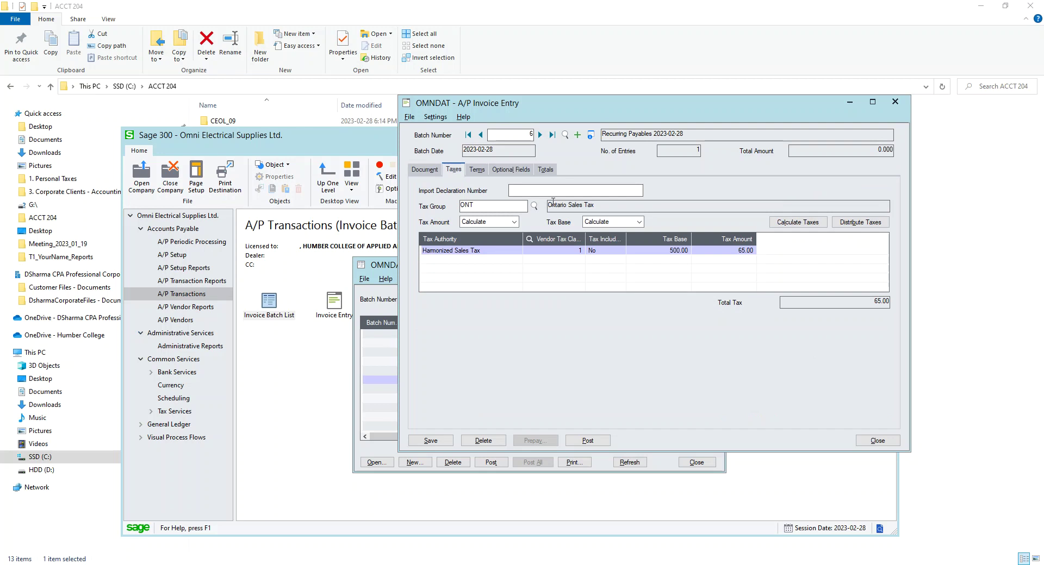
Review the invoice totals and attempt a save, dismissing the distribution total warning.
left_click(544, 169)
left_click(431, 441)
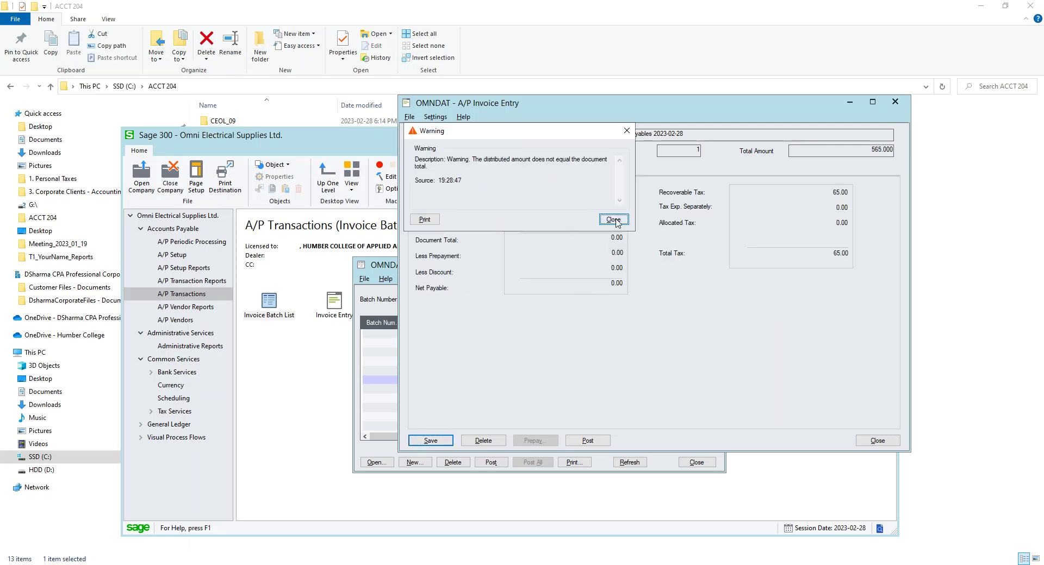
left_click(614, 220)
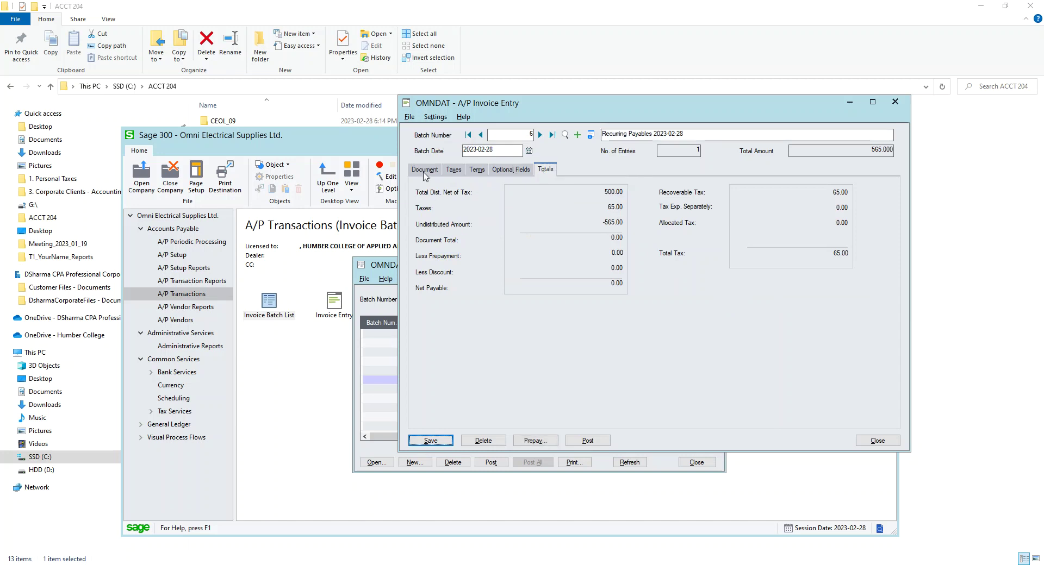
left_click(425, 171)
Change the document total to 565.00 so nothing is undistributed, then save and close the invoice.
left_click(725, 280)
type("1,130.00")
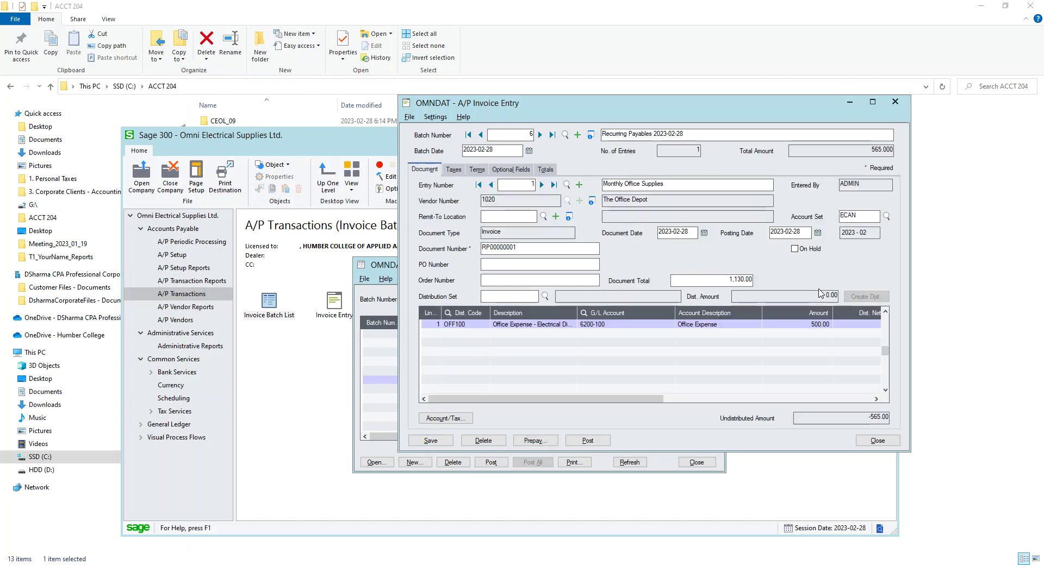
left_click(731, 349)
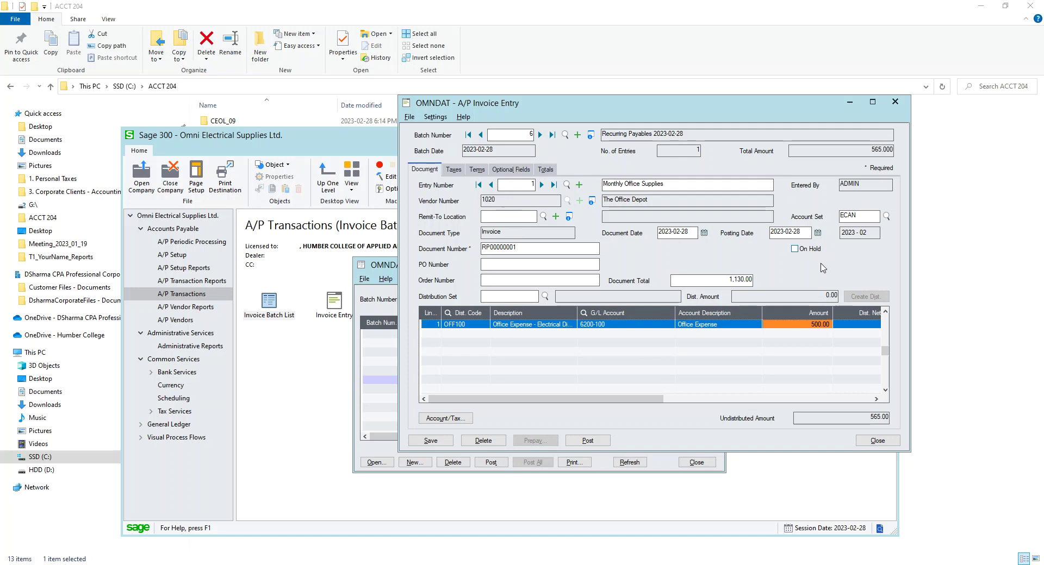
left_click(541, 247)
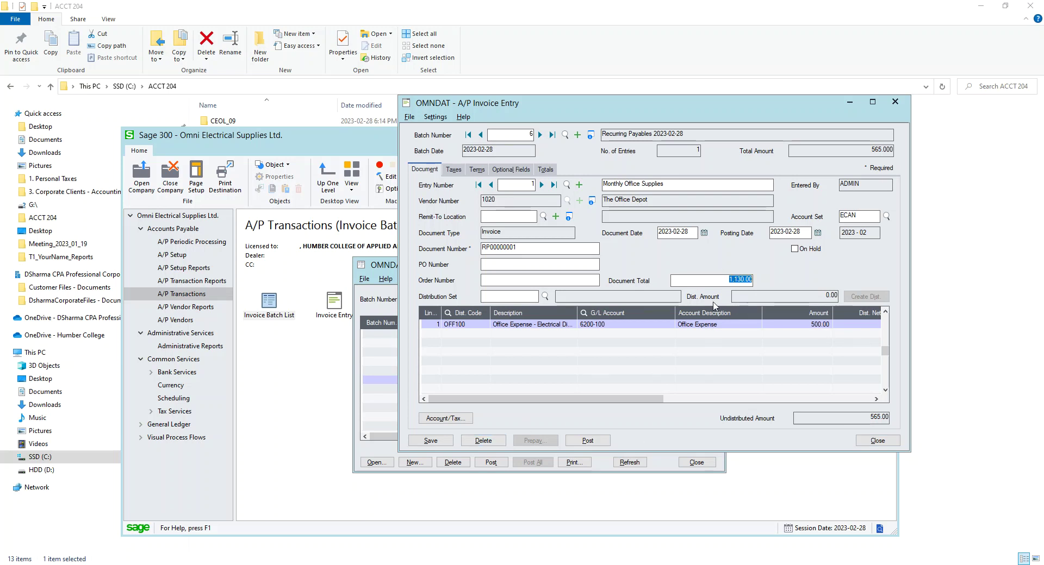
type("565")
left_click(746, 351)
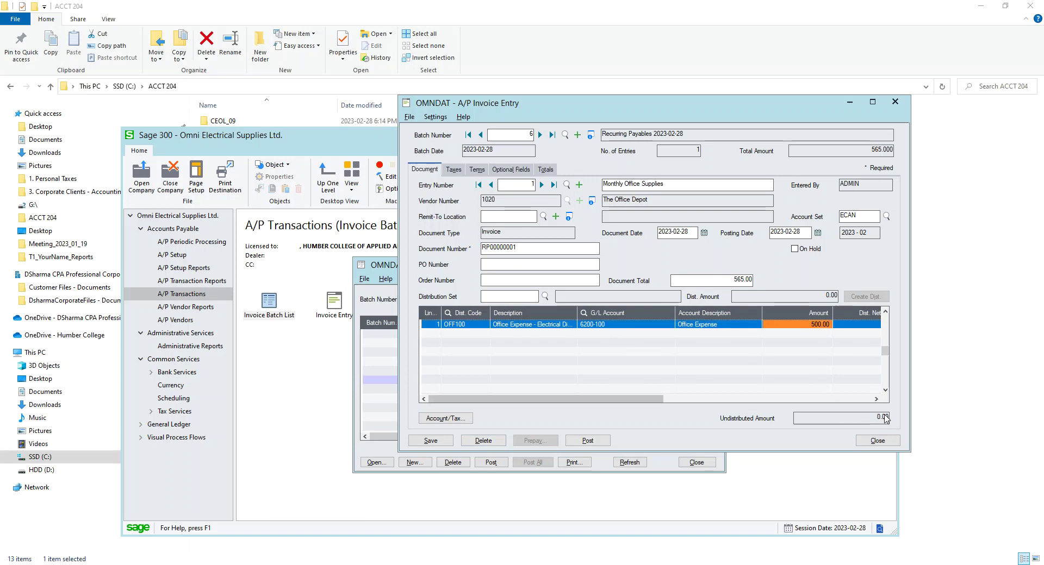
left_click(545, 171)
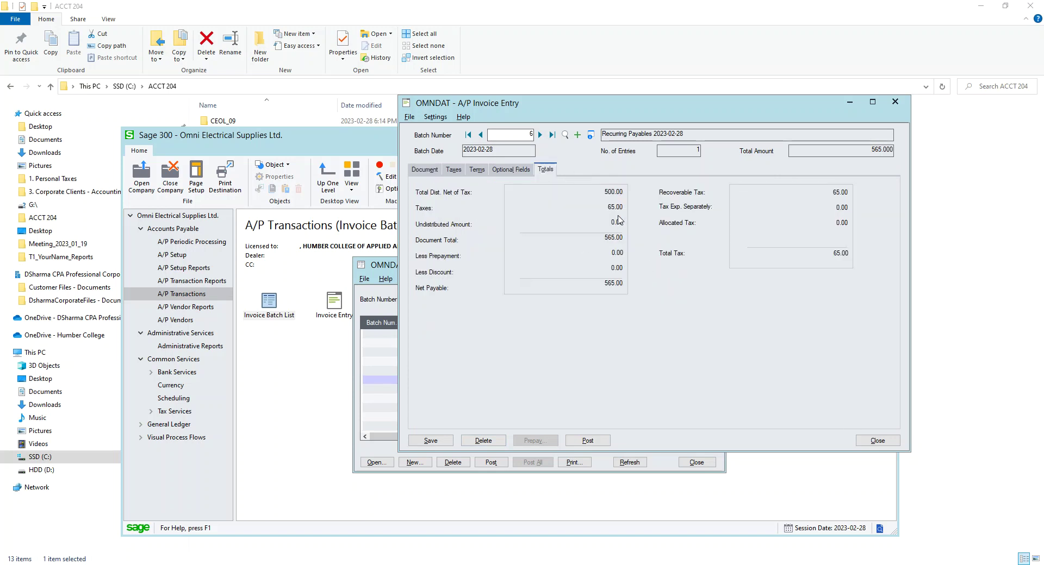
left_click(431, 441)
left_click(877, 441)
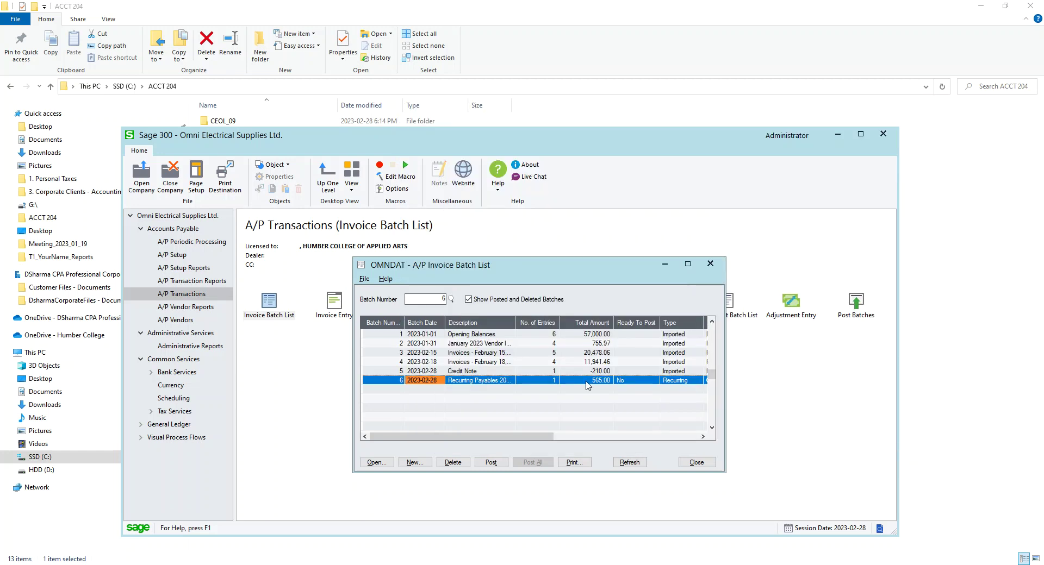
Mark batch 6 Ready To Post, post it, and close the Invoice Batch List.
double_click(644, 381)
left_click(496, 462)
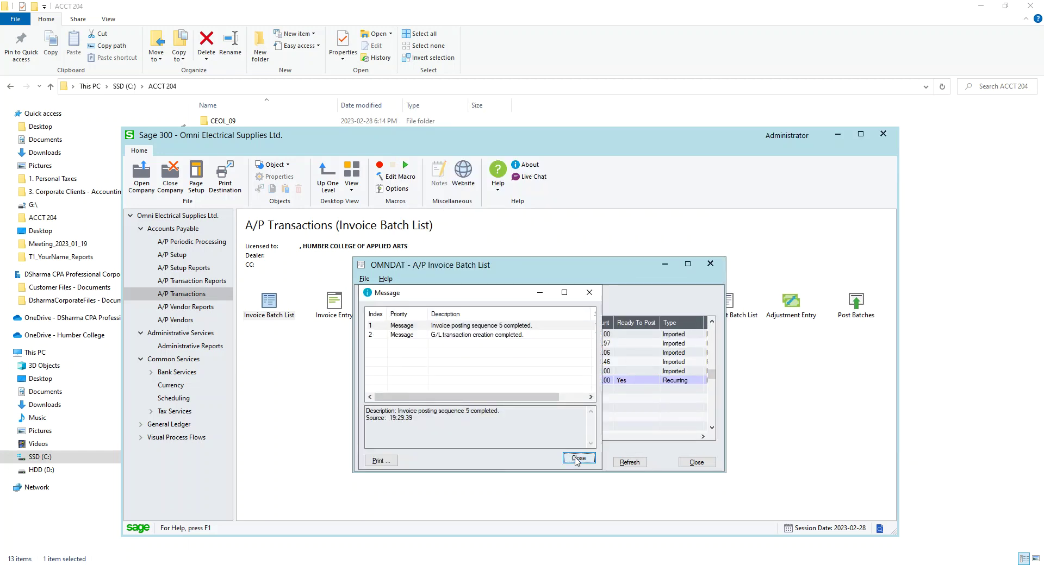
left_click(577, 458)
left_click(696, 462)
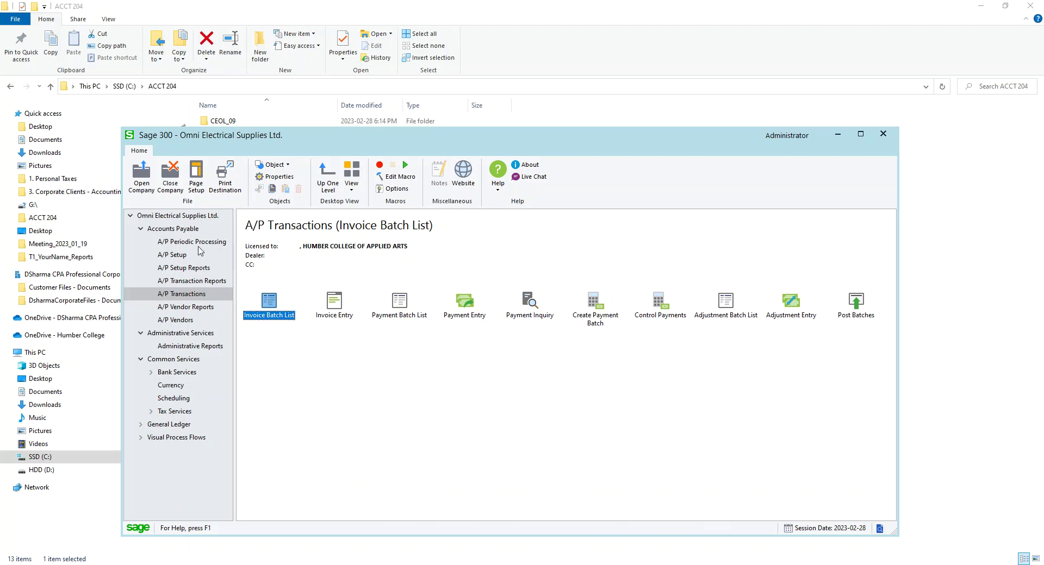
left_click(199, 243)
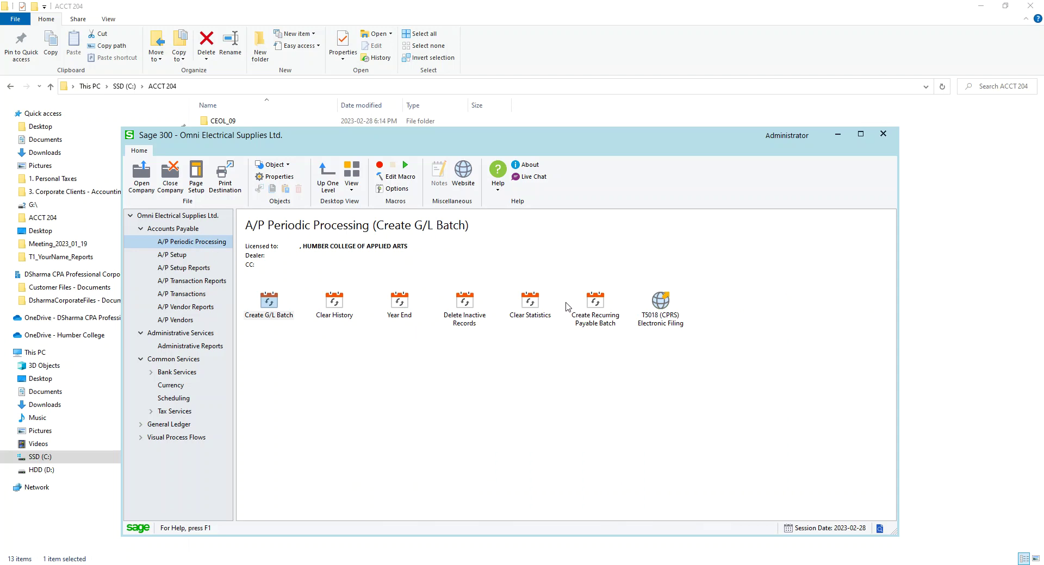
left_click(203, 297)
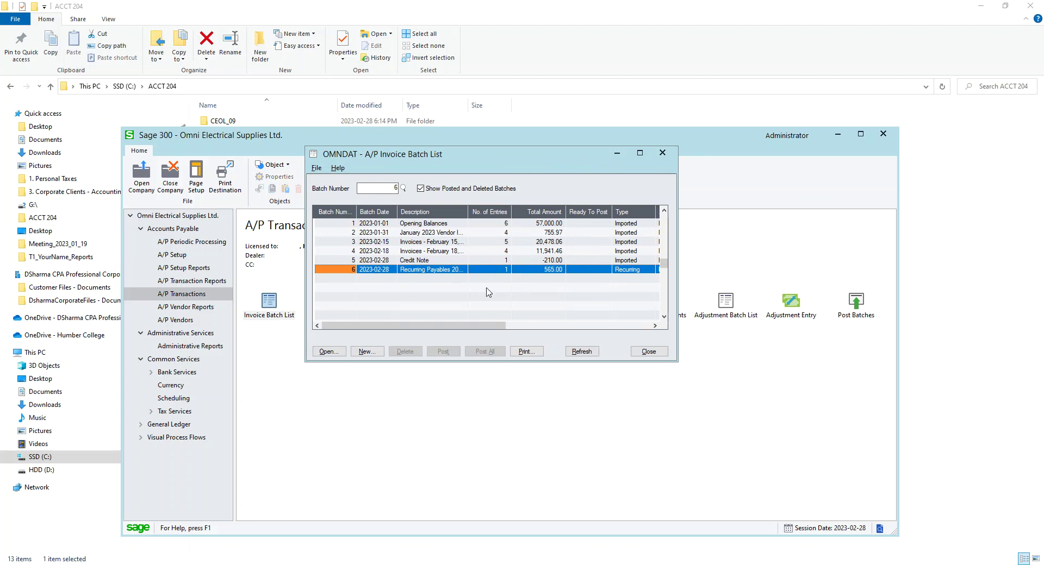
left_click(663, 354)
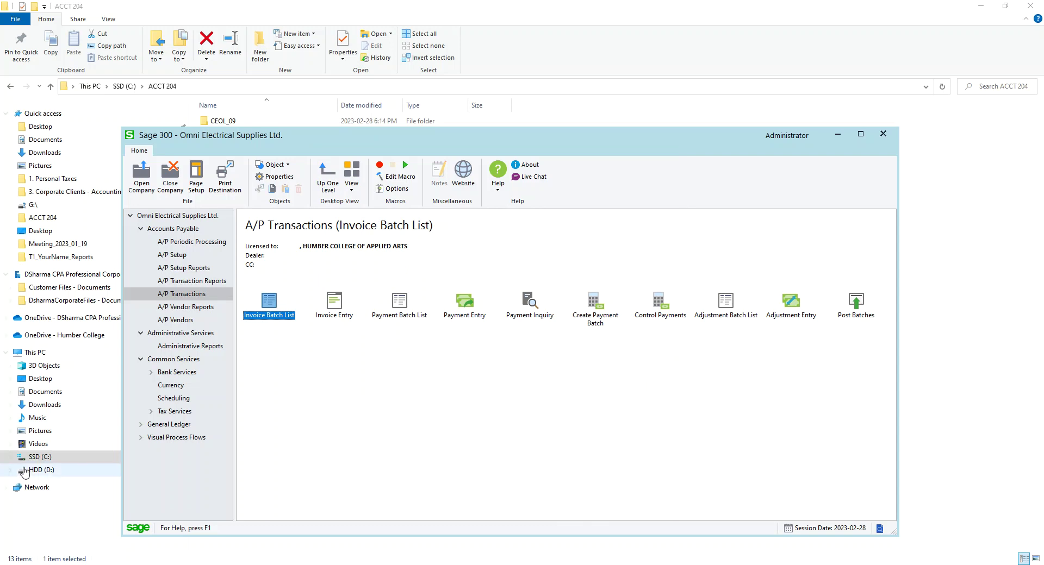
Browse the A/P Transaction Reports, passing Check Register and Posting Journals, and open Aged Payables.
left_click(189, 308)
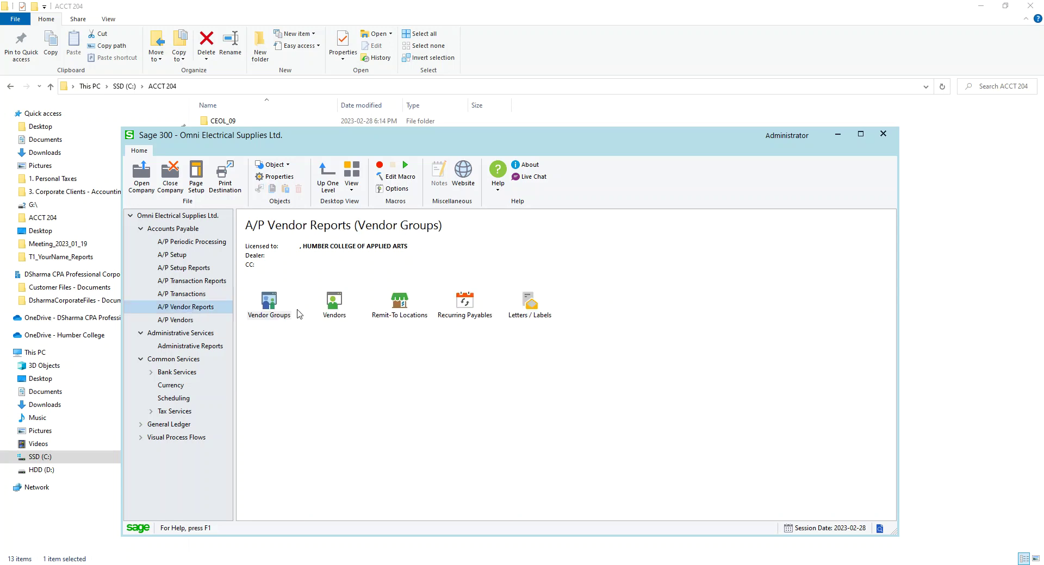
left_click(186, 282)
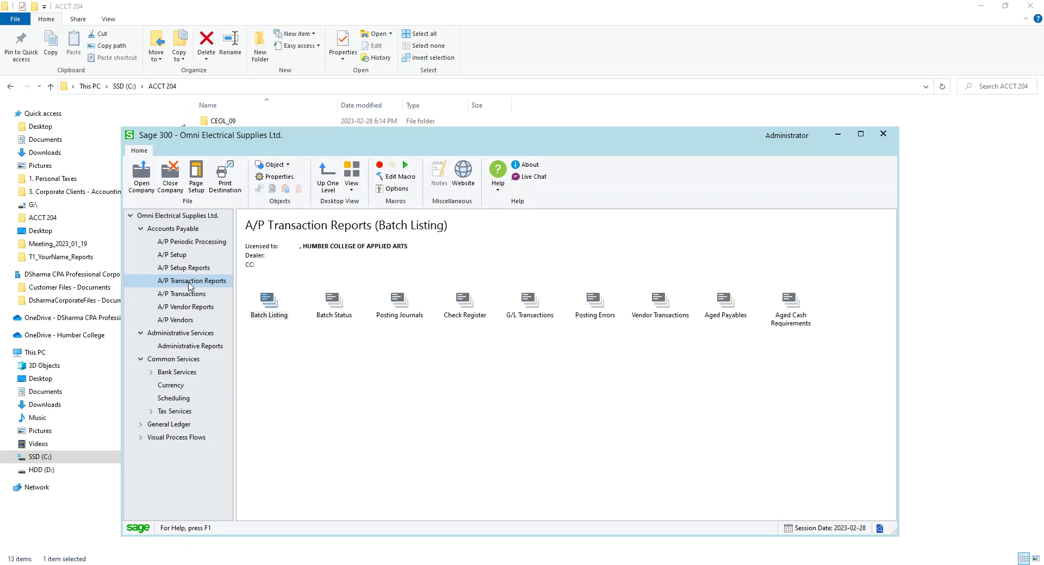
left_click(468, 304)
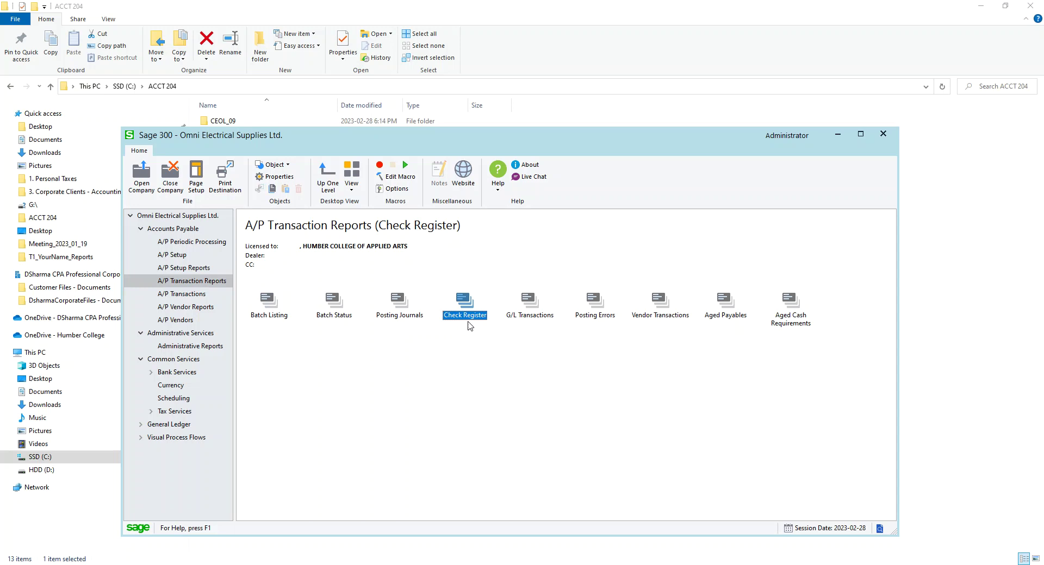
left_click(416, 316)
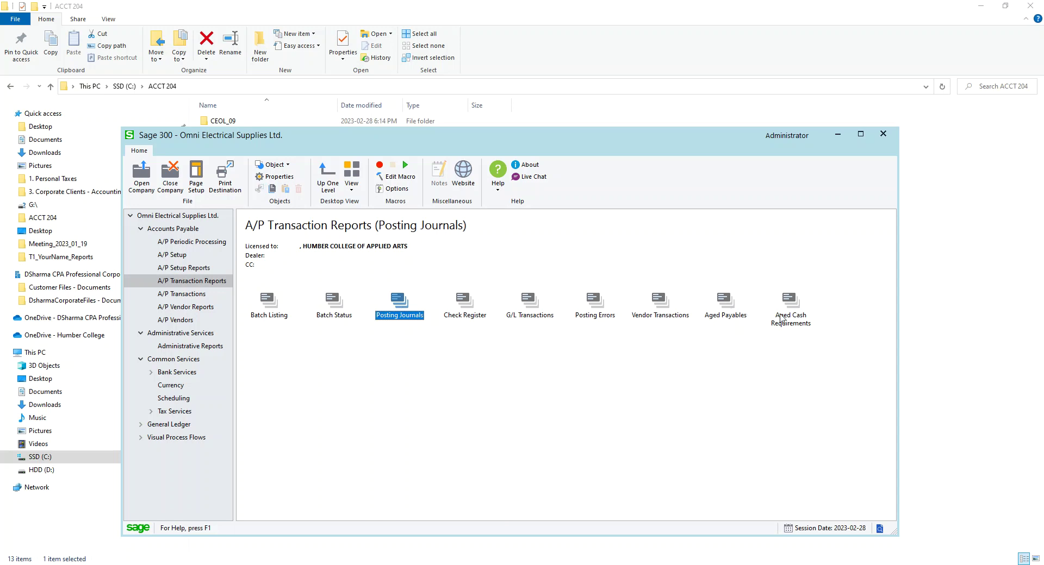
left_click(733, 308)
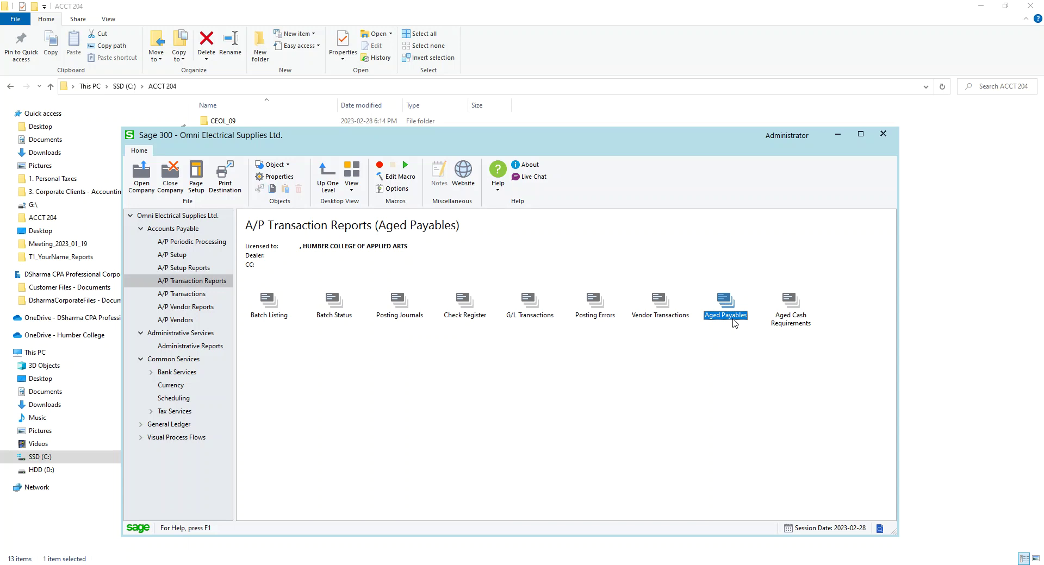
double_click(724, 313)
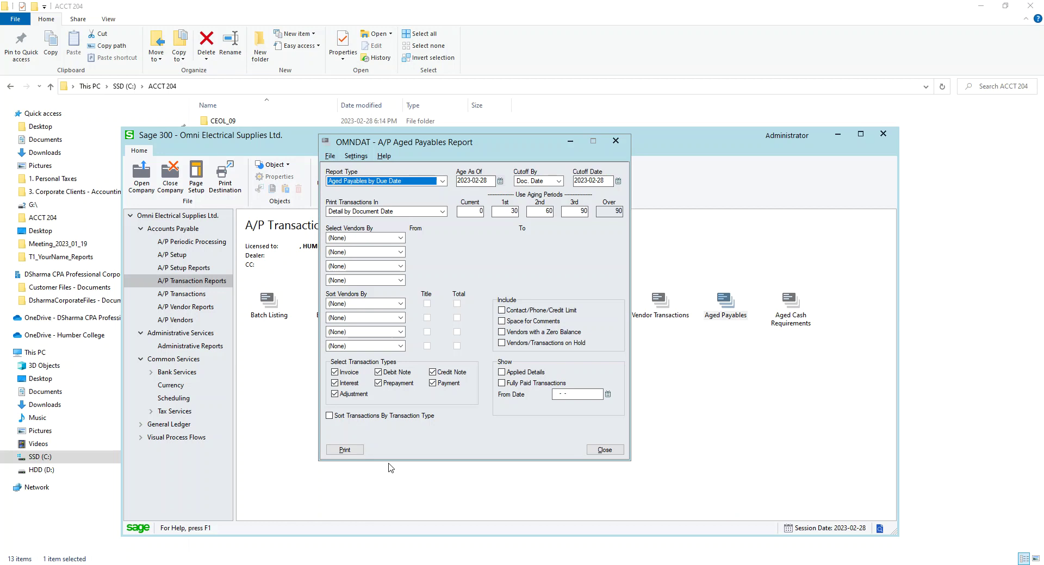
Print the Aged Payables report to preview, check page 2's 31,234.52 total, and close it.
left_click(344, 450)
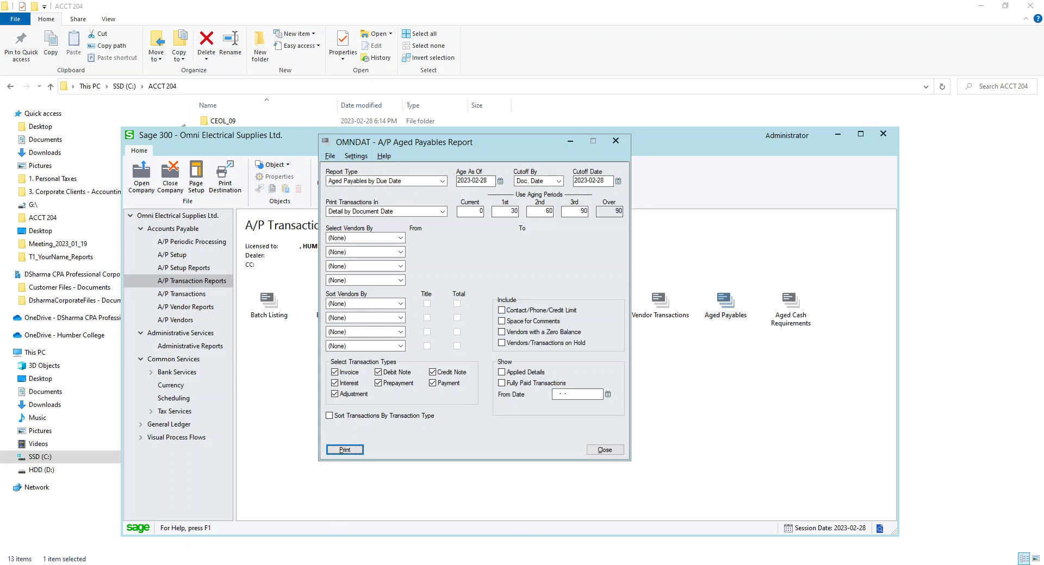
key("Return")
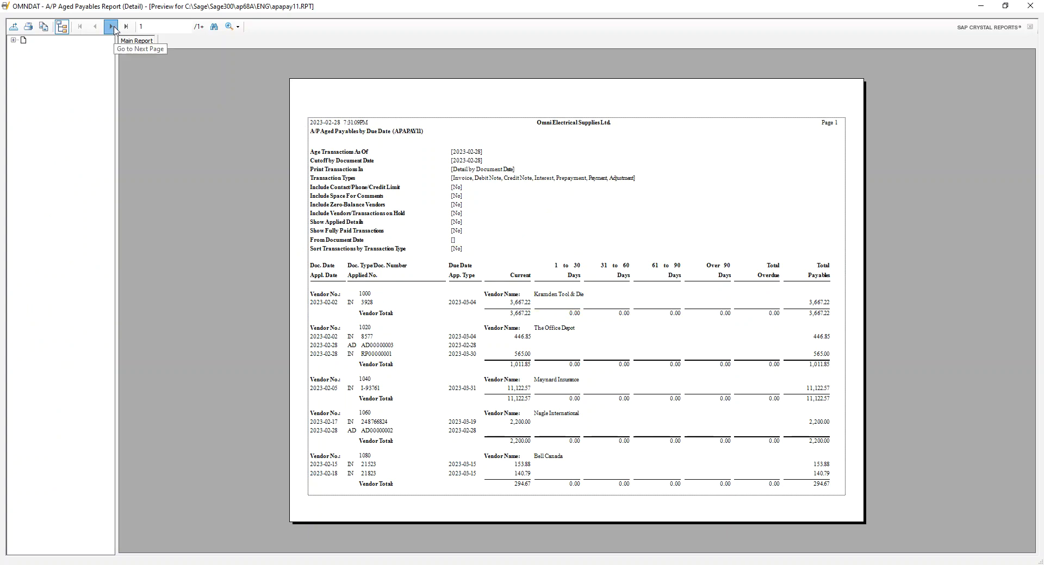
left_click(113, 27)
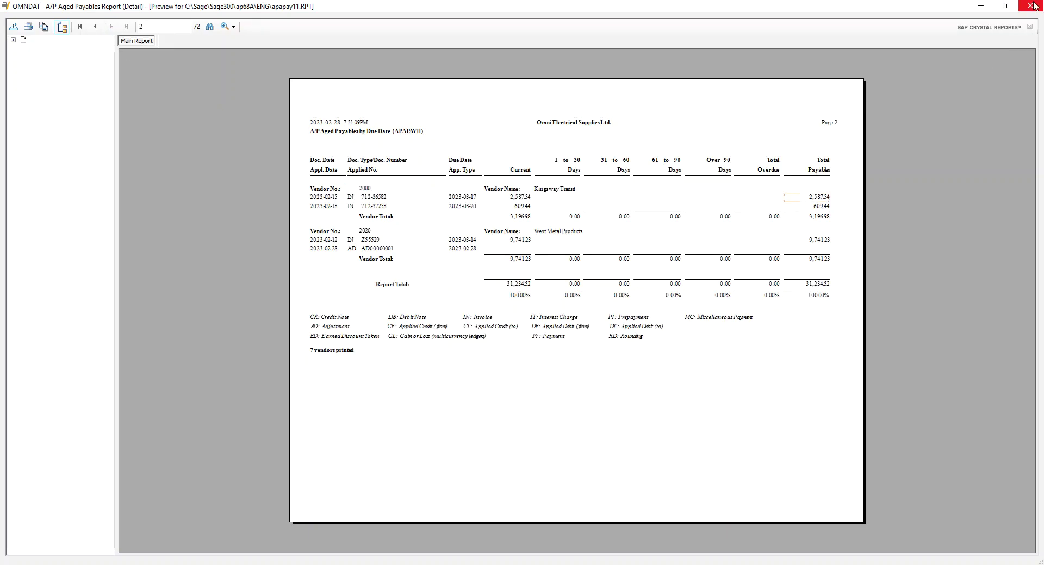
left_click(1034, 6)
left_click(602, 452)
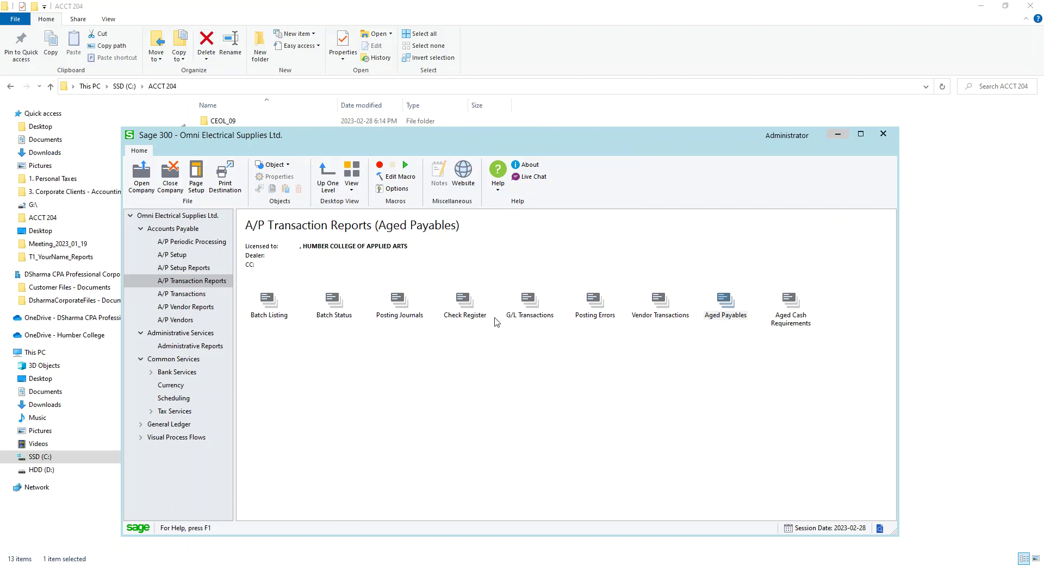
Go back to the A/P Transactions tasks and maximize the Sage 300 window.
left_click(464, 298)
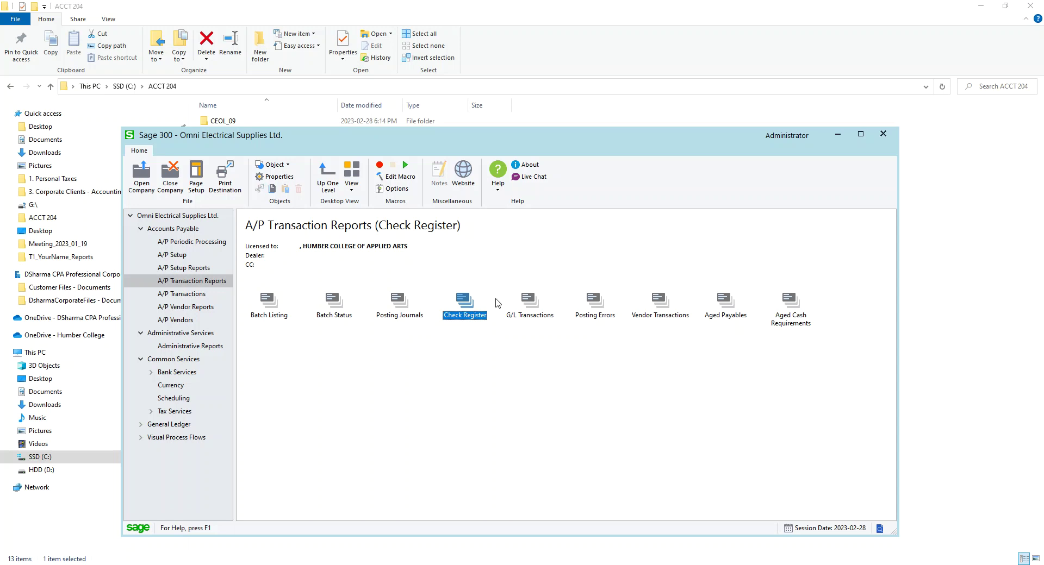
left_click(183, 297)
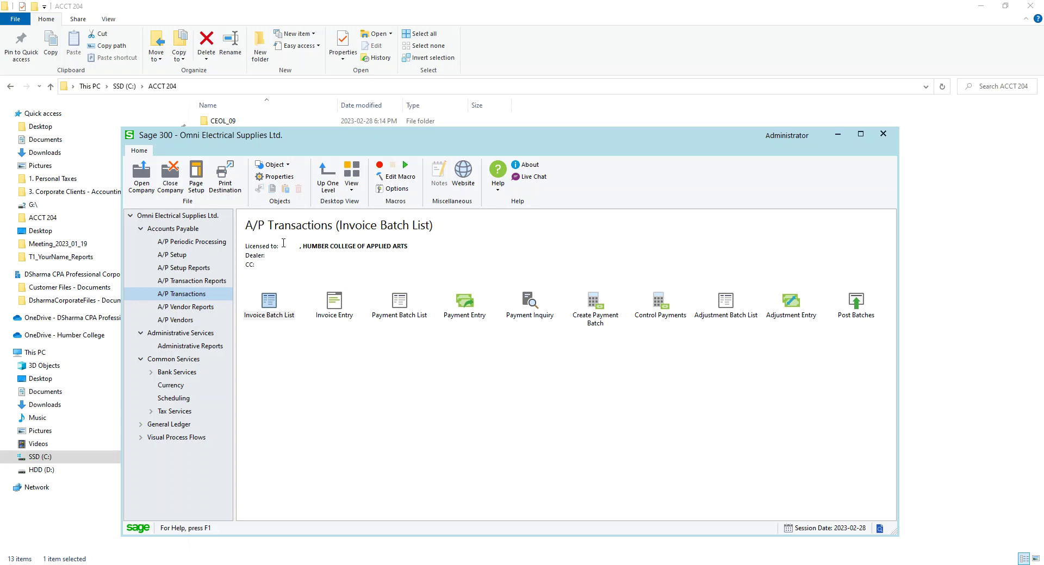
left_click(861, 135)
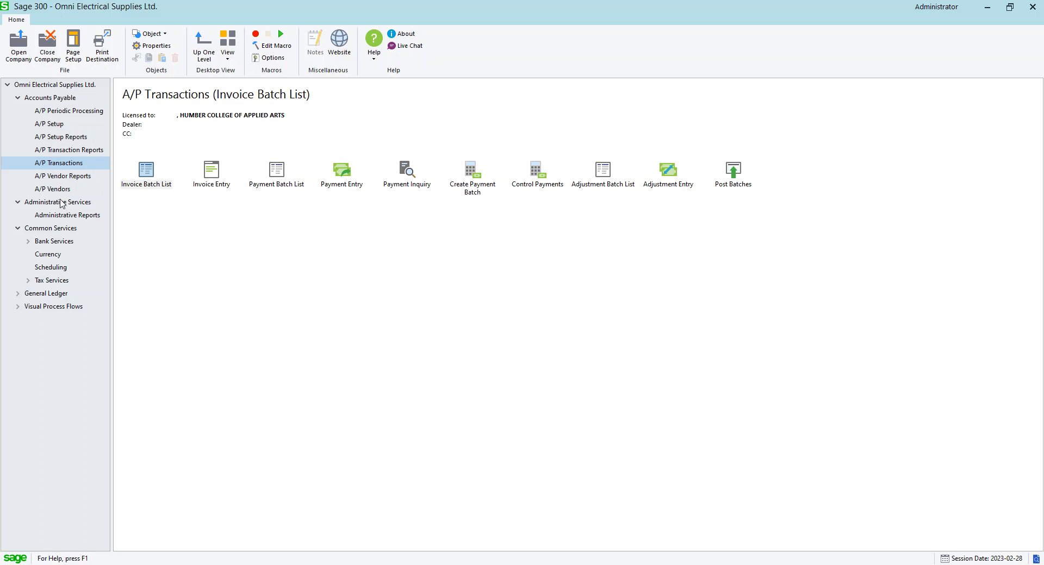
Open the G/L Batch List under General Ledger Transactions and enlarge it to show every batch.
left_click(15, 297)
left_click(16, 297)
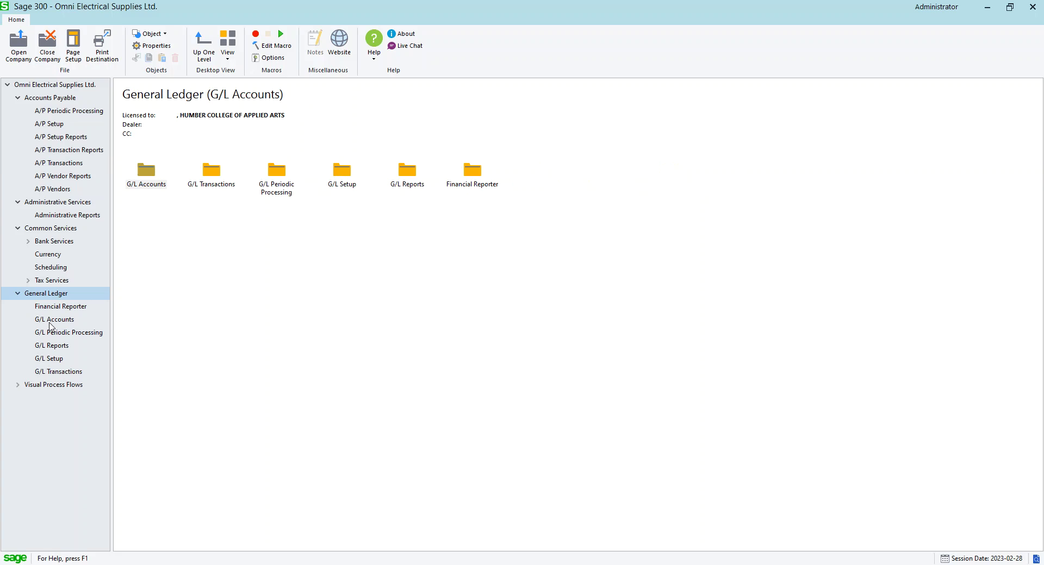
left_click(60, 372)
left_click(148, 190)
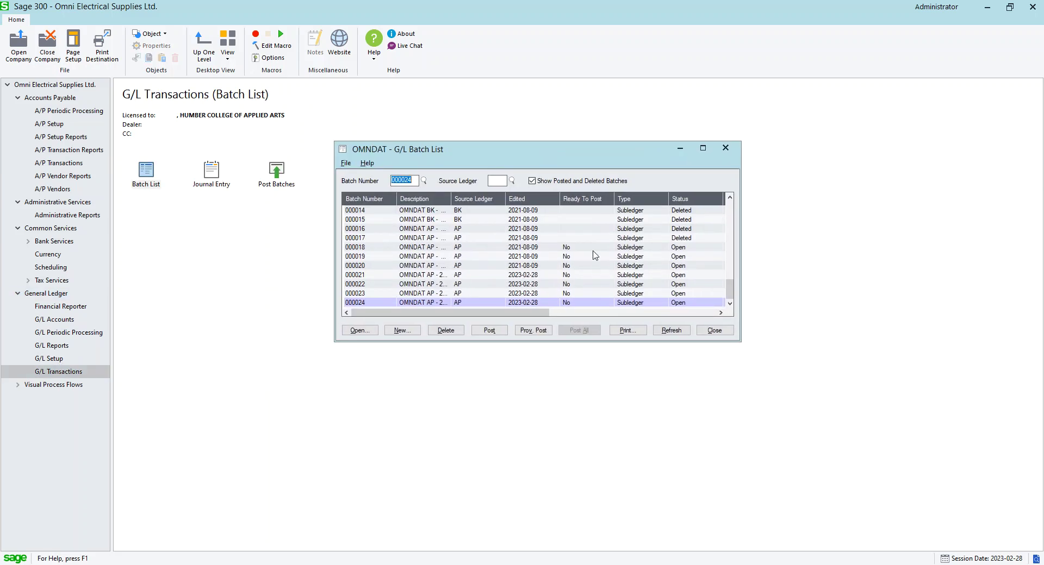
left_click(683, 248)
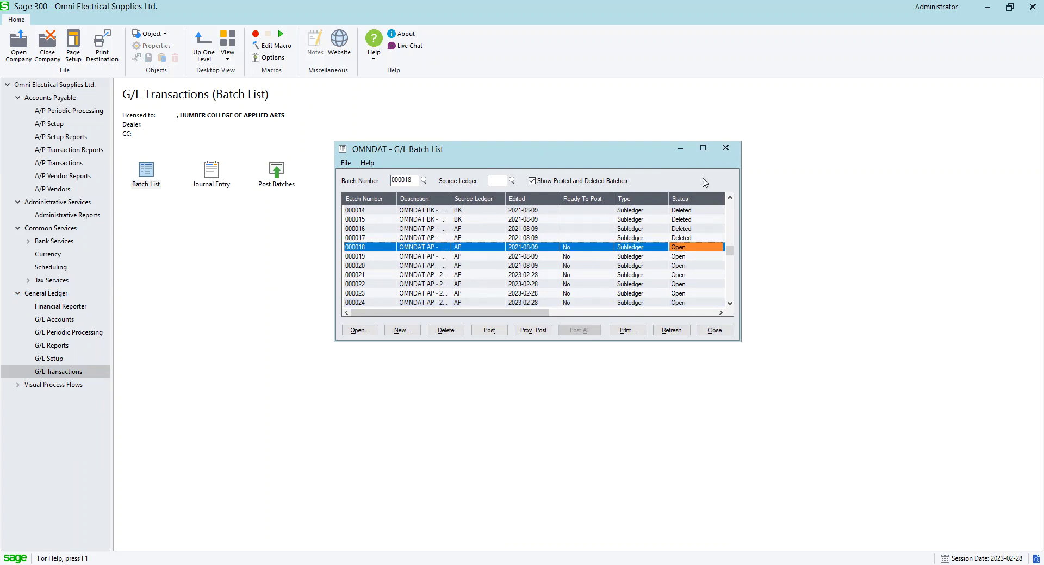
left_click_drag(741, 341, 918, 532)
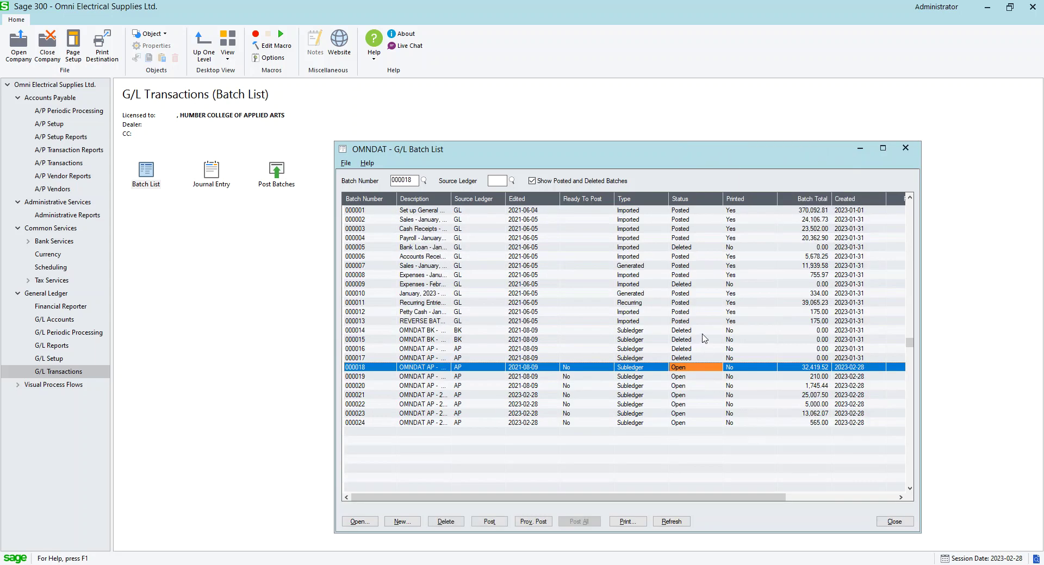
Review batches 000017 through 000023, then close the G/L Batch List.
left_click(688, 358)
left_click(680, 368)
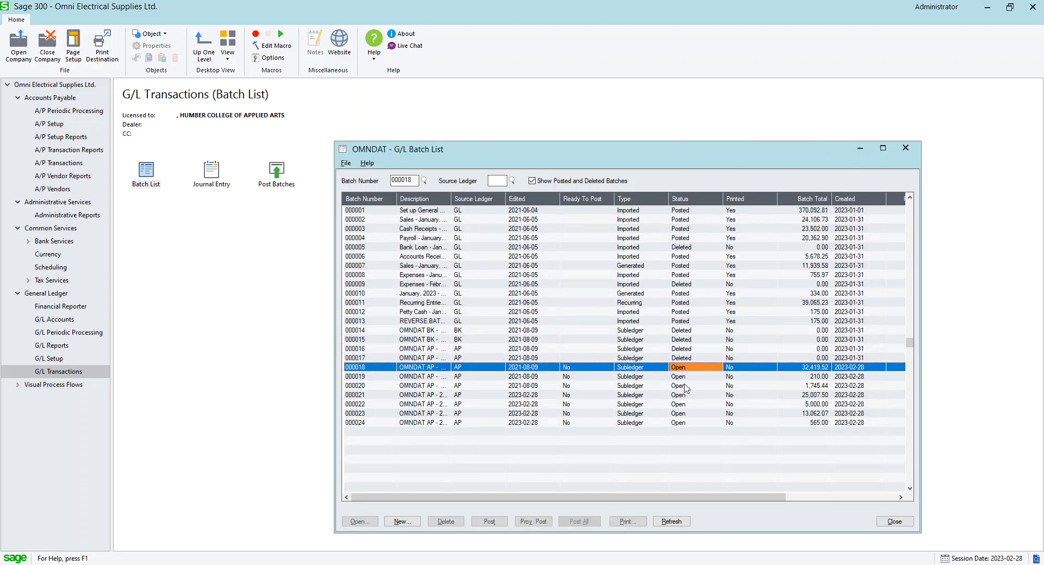
left_click(682, 376)
left_click(684, 385)
left_click(685, 394)
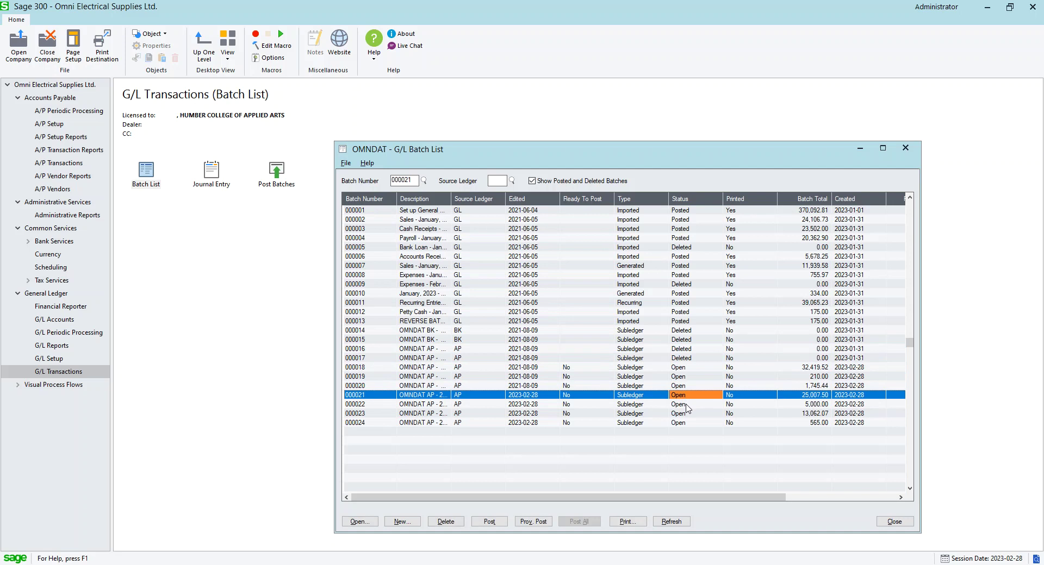
left_click(684, 404)
left_click(685, 413)
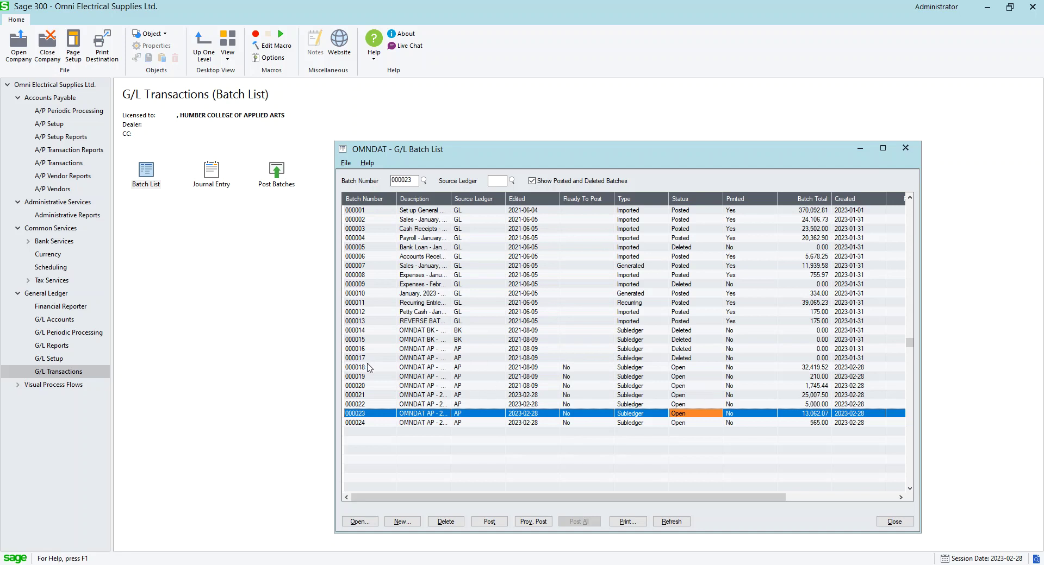
left_click(905, 148)
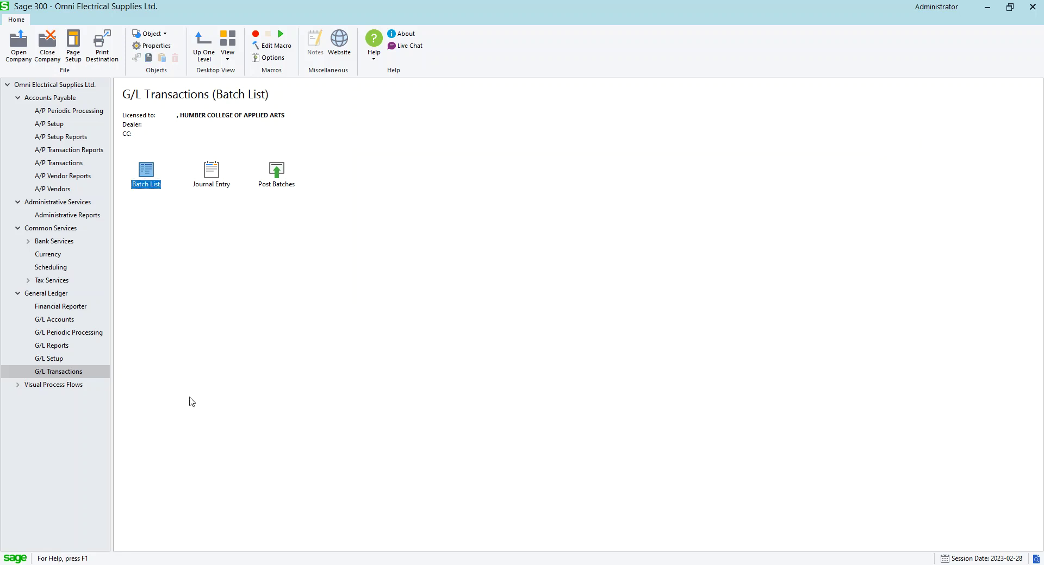
Open Reconcile Statements from Bank Services > Bank Transactions.
left_click(27, 241)
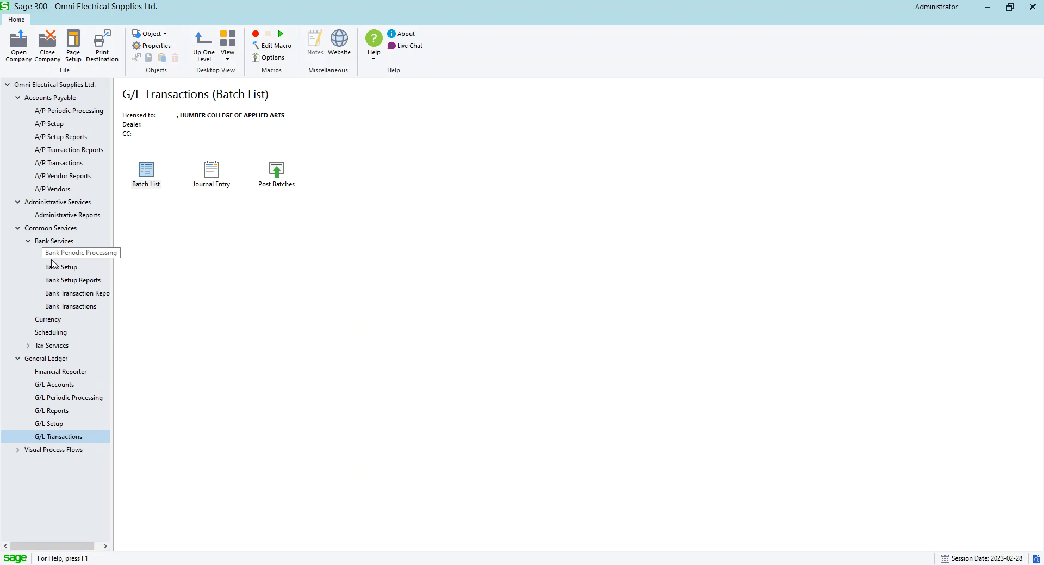
left_click(76, 308)
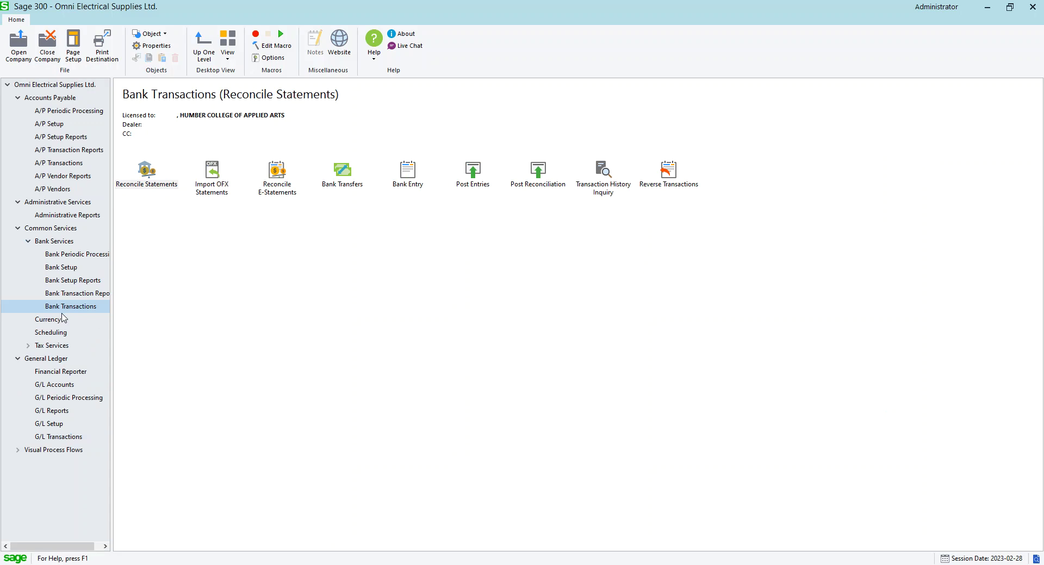
left_click(82, 254)
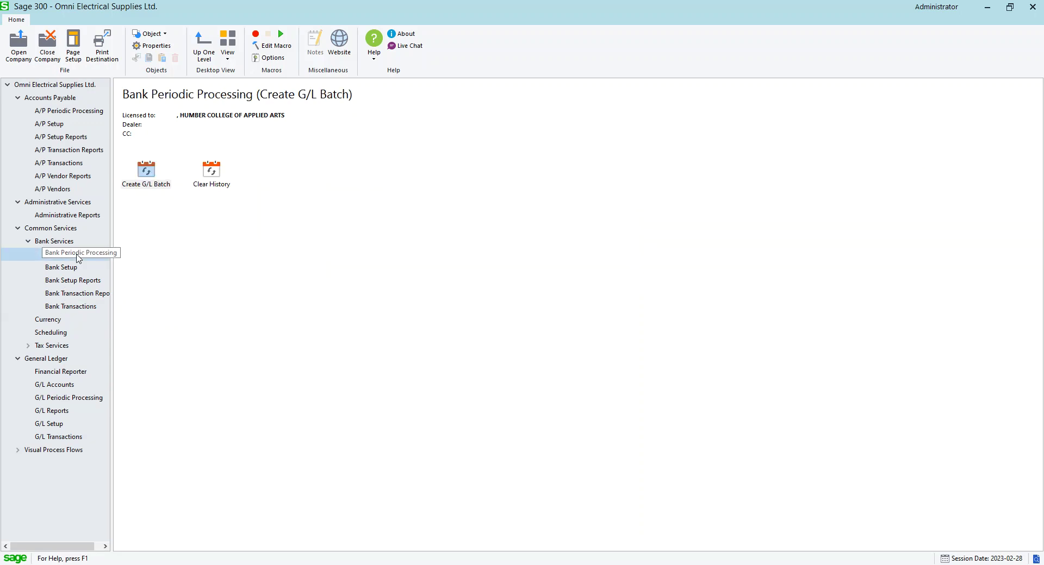
left_click(75, 307)
double_click(142, 188)
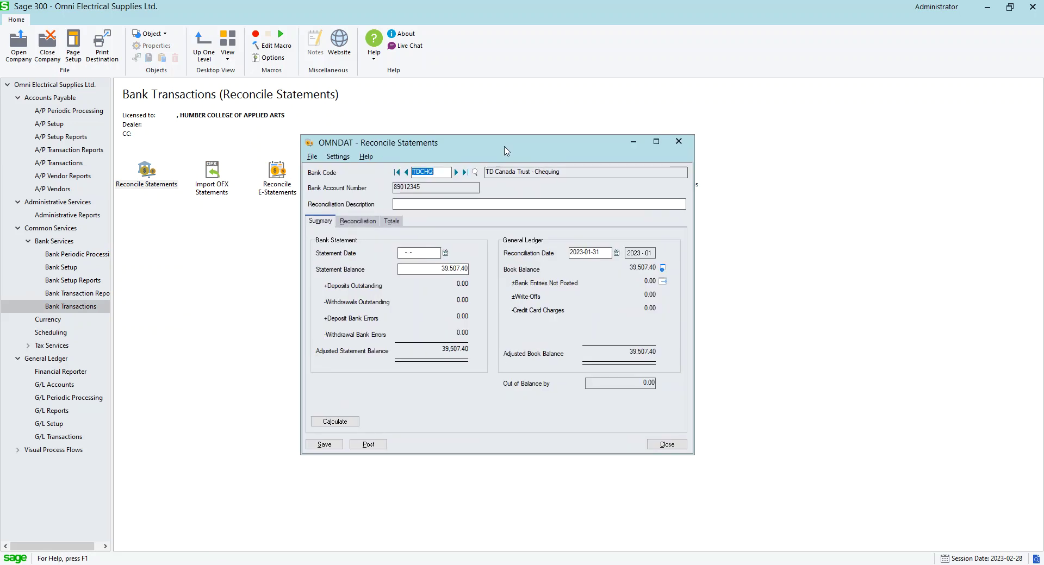
Set statement and reconciliation dates to 2023-02-28 and list the outstanding transactions full-screen.
left_click(445, 253)
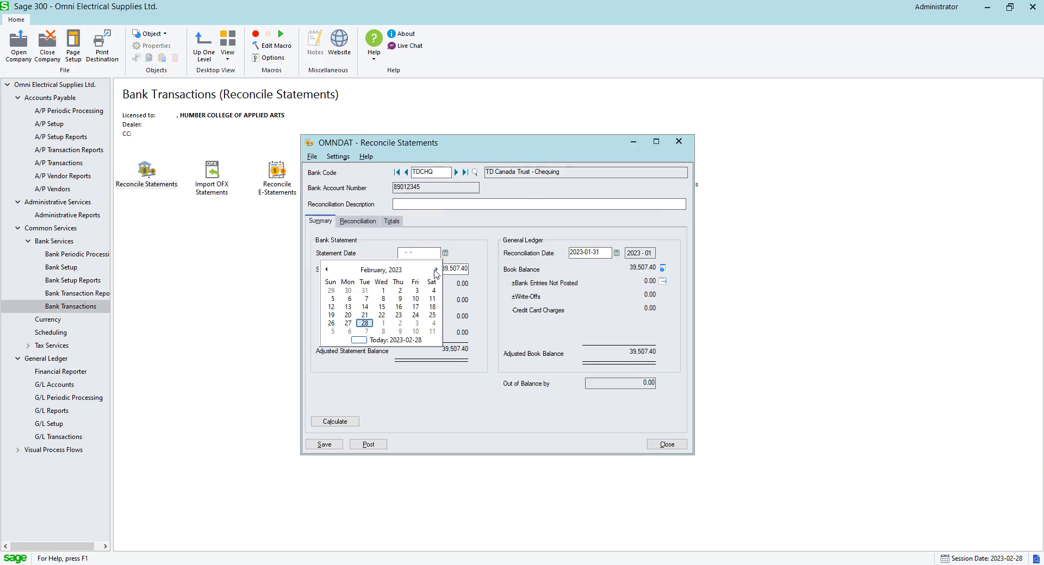
left_click(365, 323)
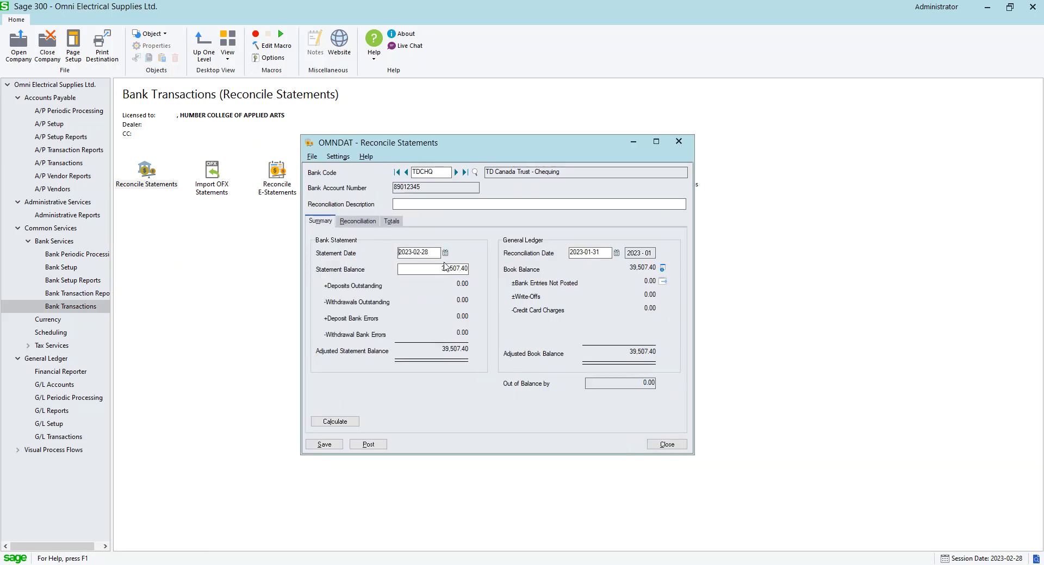
left_click(617, 253)
left_click(608, 269)
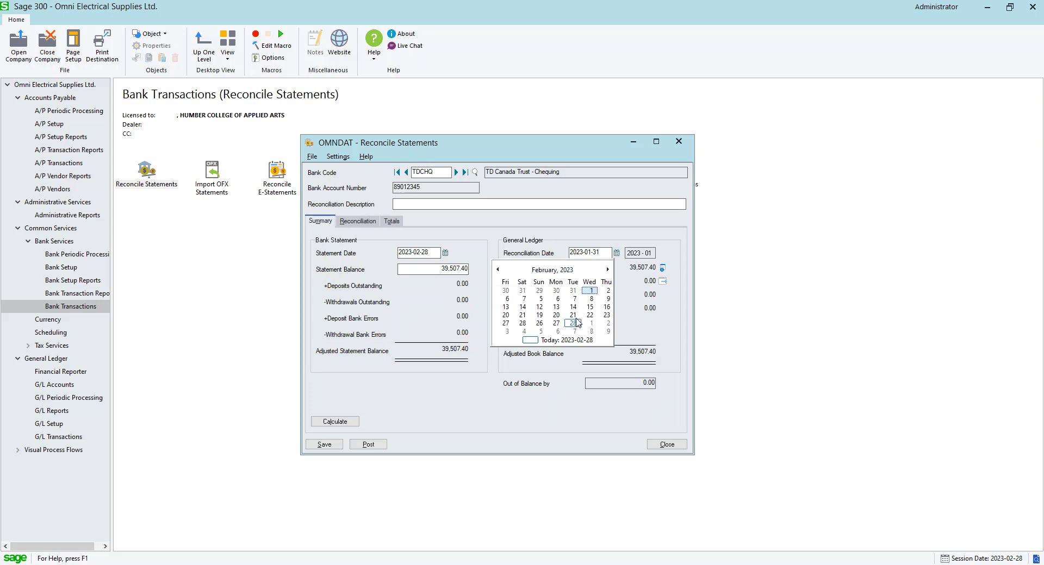
left_click(536, 331)
left_click(360, 221)
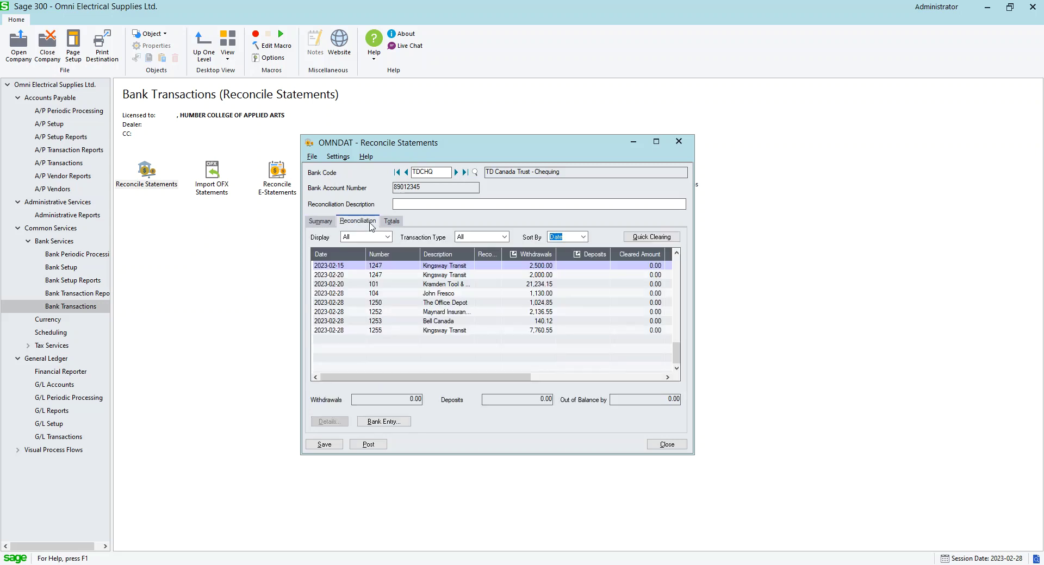
left_click(655, 141)
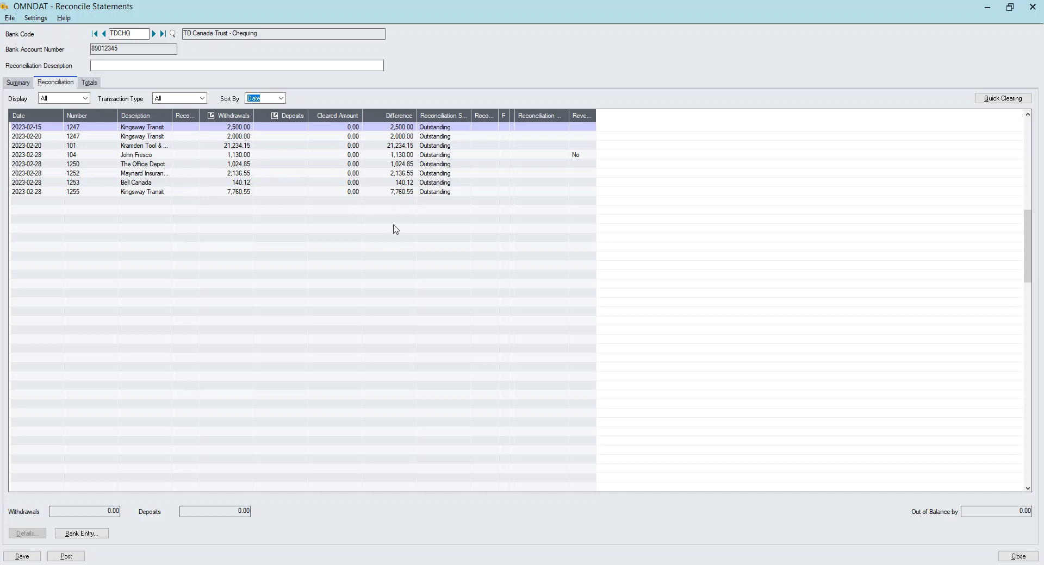
Review the first item's reconciliation status choices unchanged, then select The Office Depot item 1250.
left_click(464, 132)
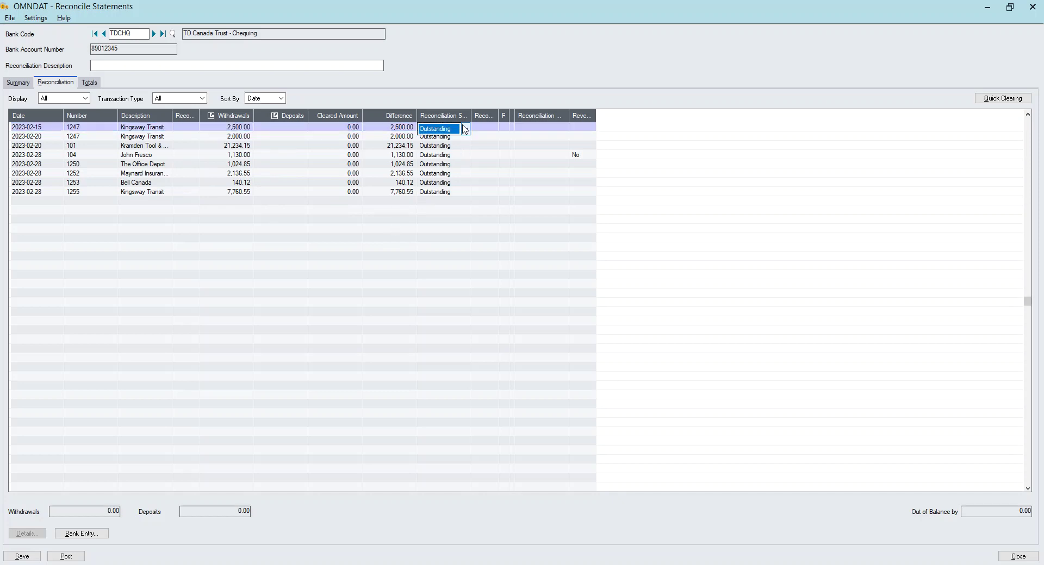
left_click(465, 129)
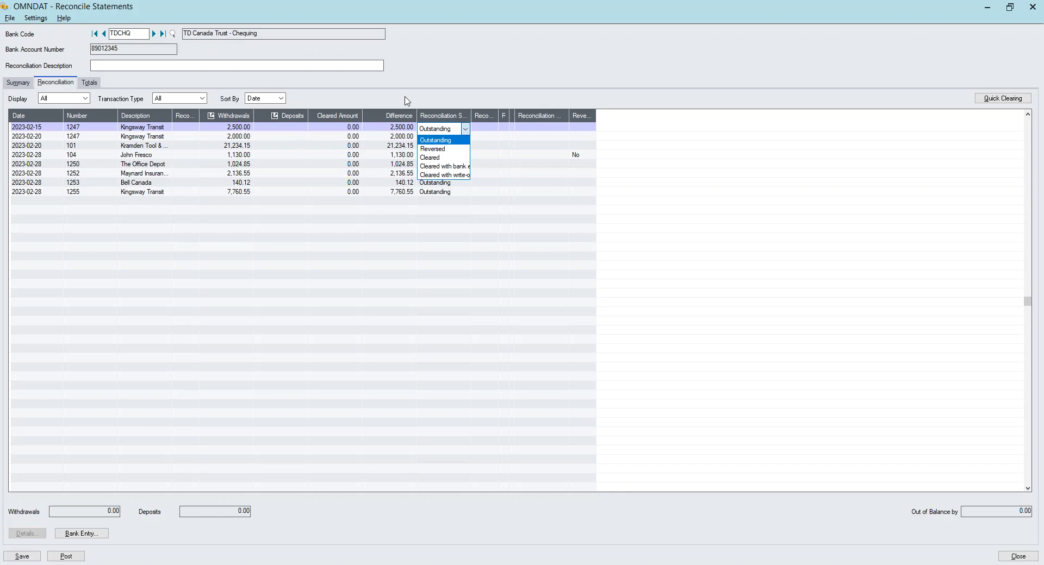
left_click(437, 96)
left_click(518, 166)
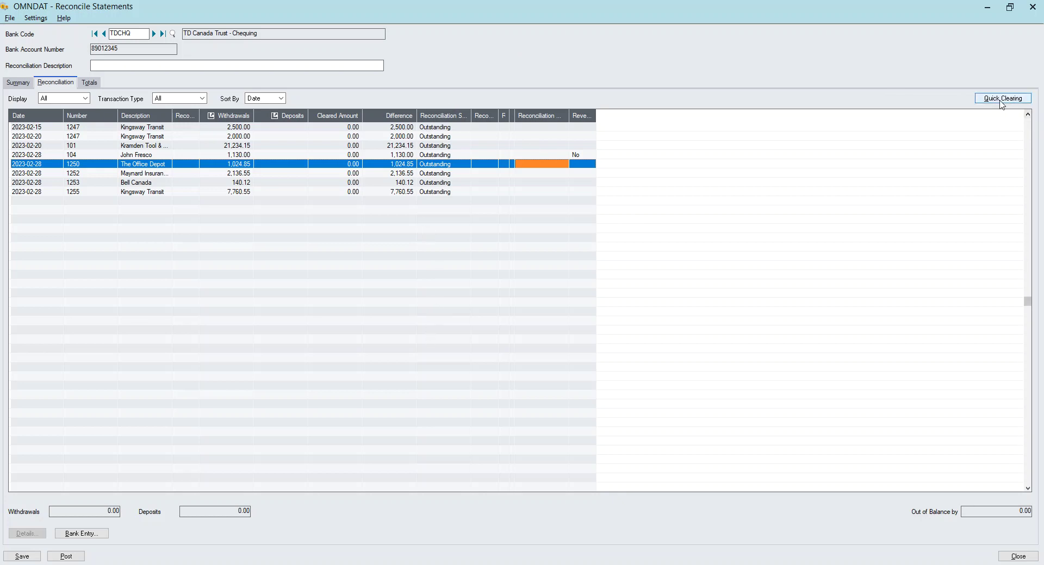
Leave the first item Outstanding and close the reconciliation without saving changes.
left_click(451, 127)
left_click(460, 129)
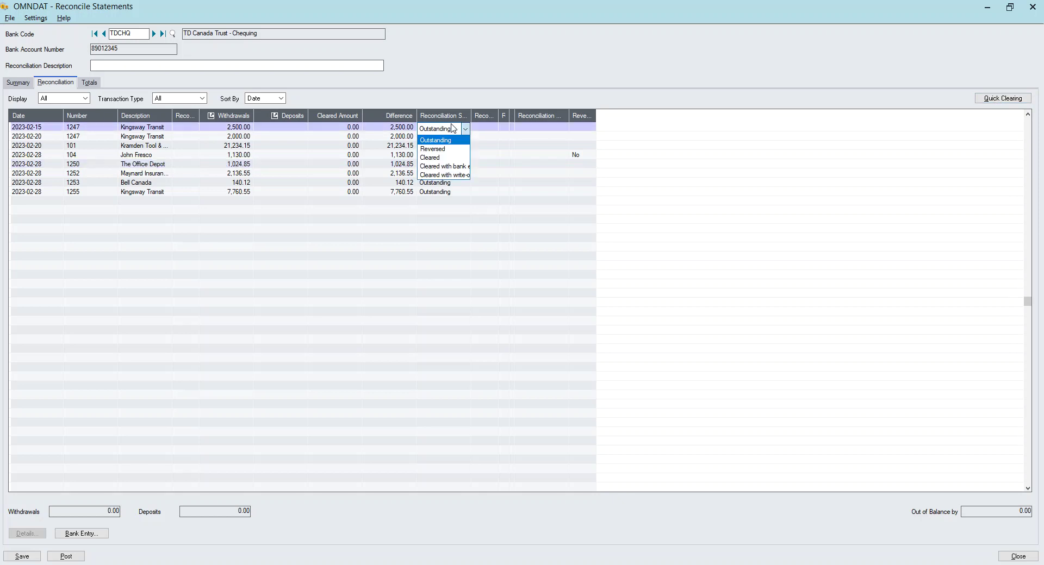
key("Escape")
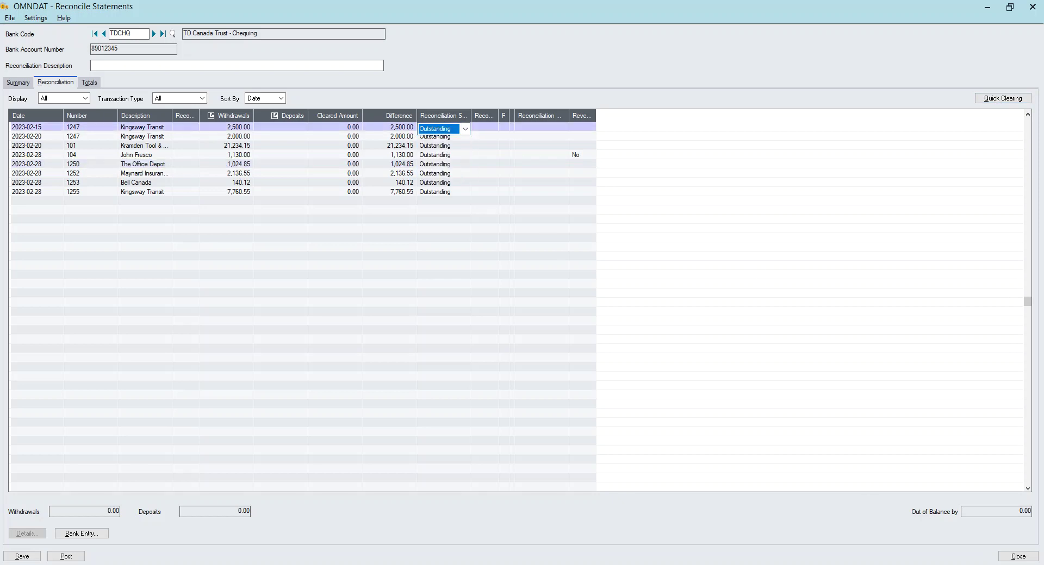
left_click(1018, 557)
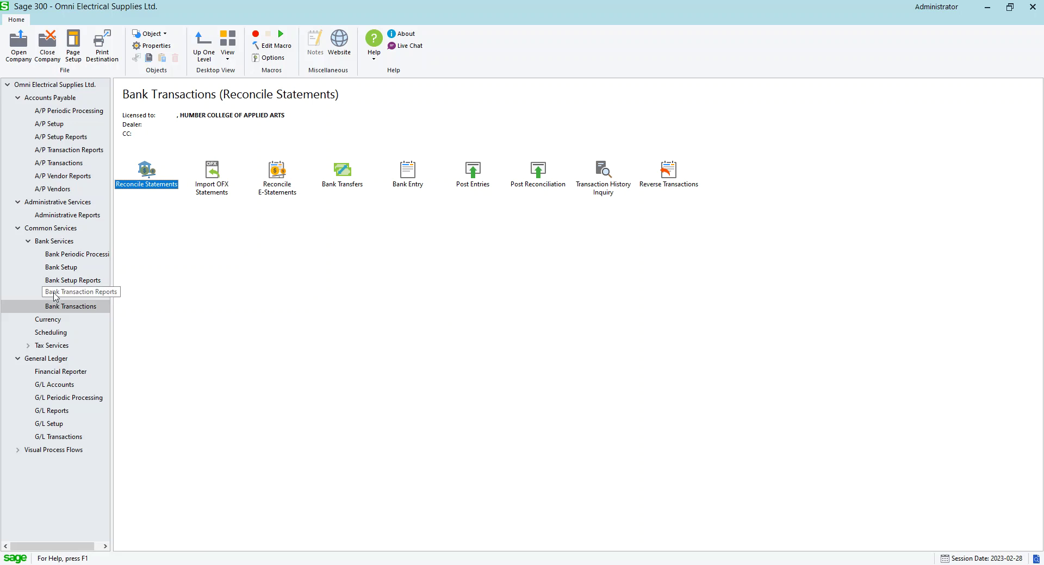
Clear the Sage selection and switch to the Blackboard course content in the browser.
left_click(327, 385)
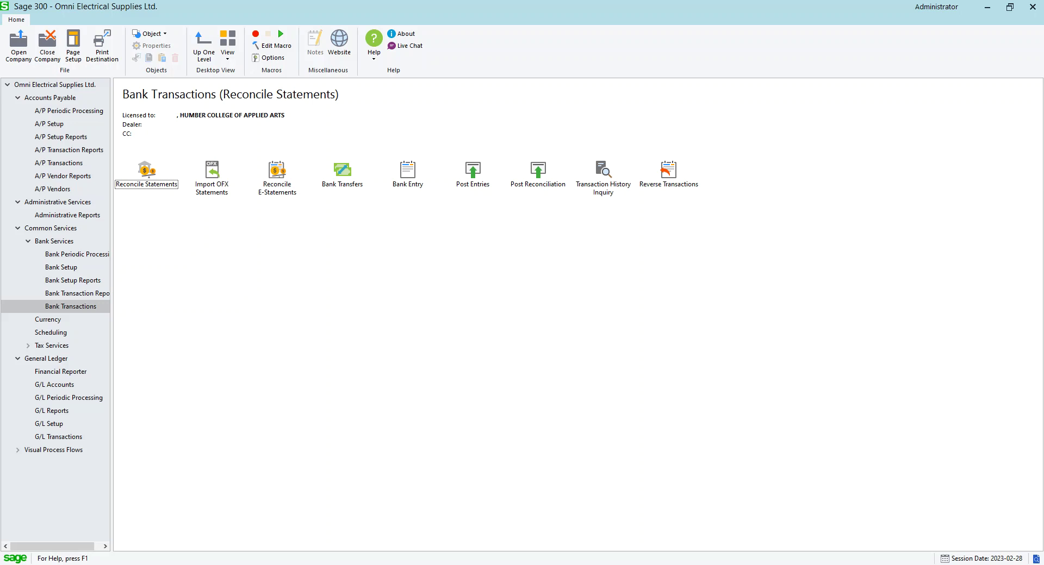
key("alt+Tab")
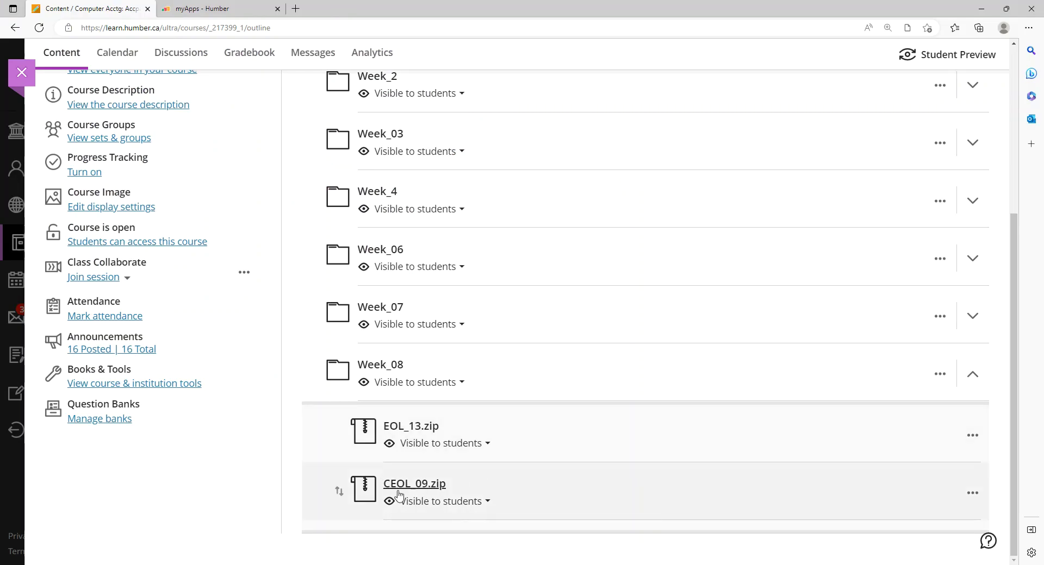